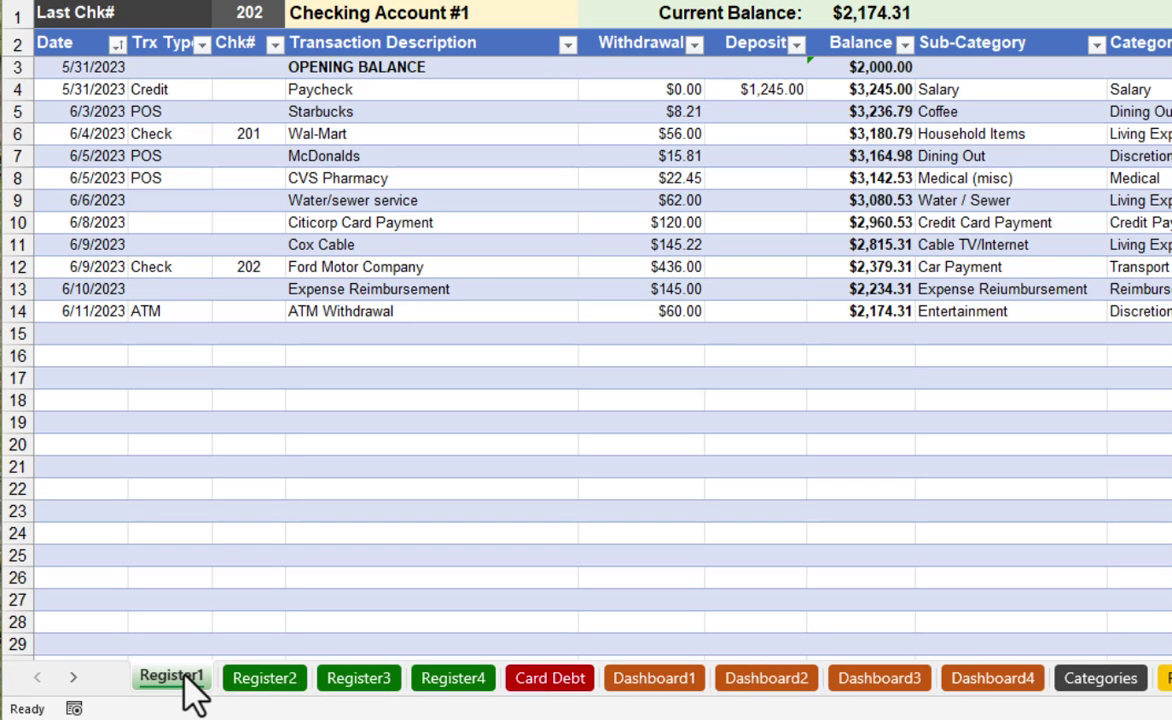
Look through the Register2, Register3 and Register4 sheets and return to Register1
{"action": "left_click", "coordinate": [285, 680]}
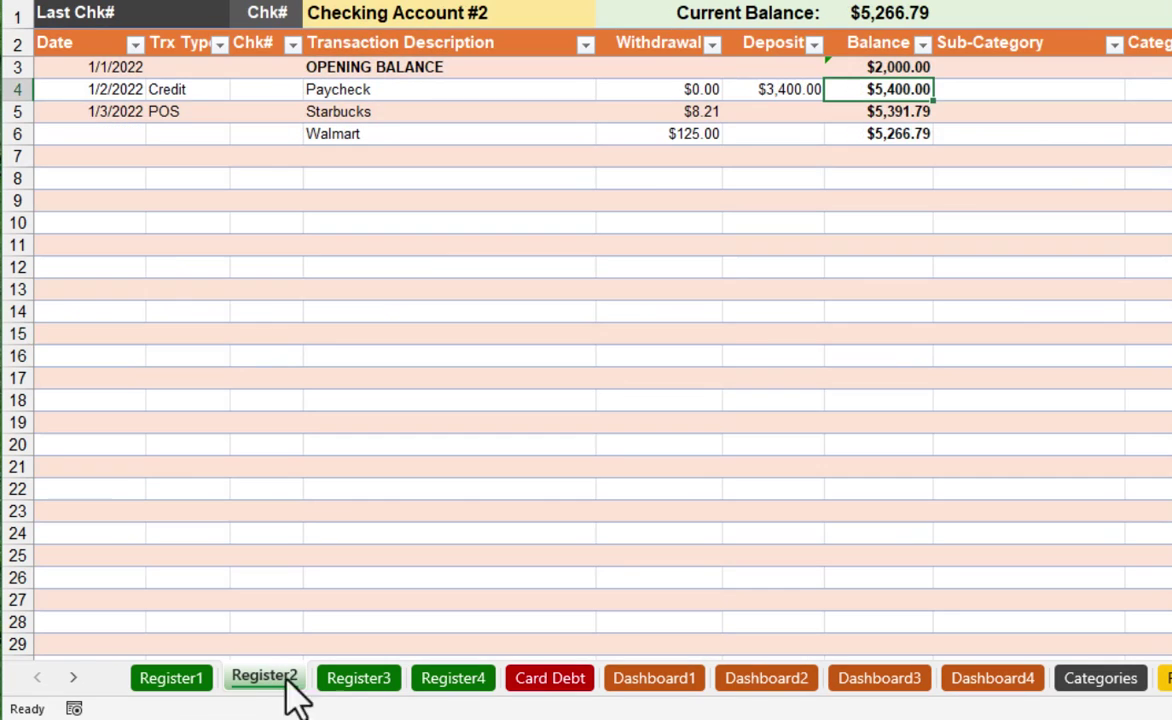
{"action": "left_click", "coordinate": [362, 680]}
{"action": "left_click", "coordinate": [455, 680]}
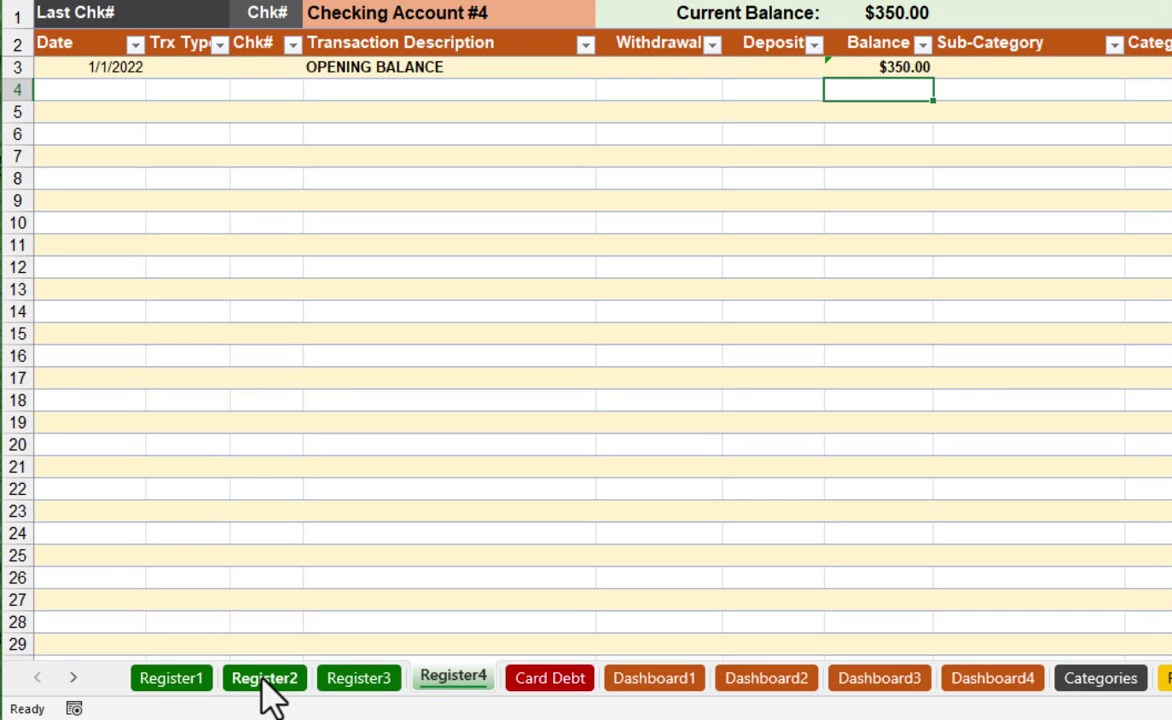
{"action": "left_click", "coordinate": [176, 680]}
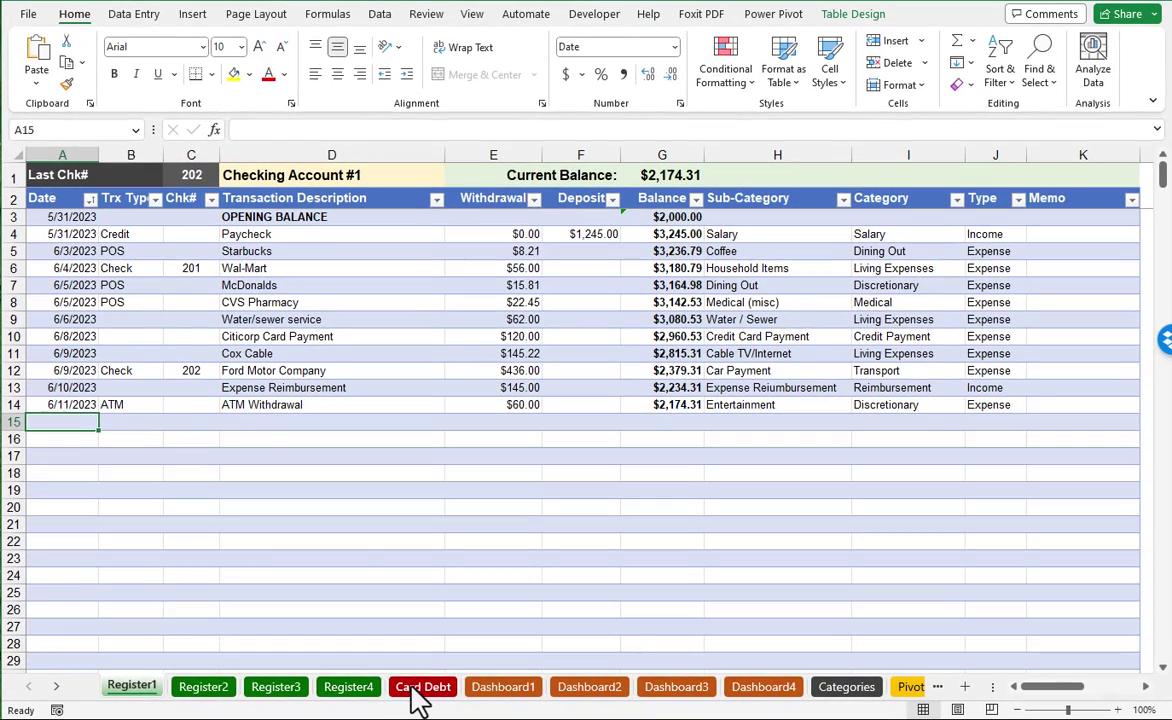
Review the Card Debt, Dashboard1 and Categories sheets, ending back on the Register1 sheet
{"action": "left_click", "coordinate": [420, 688]}
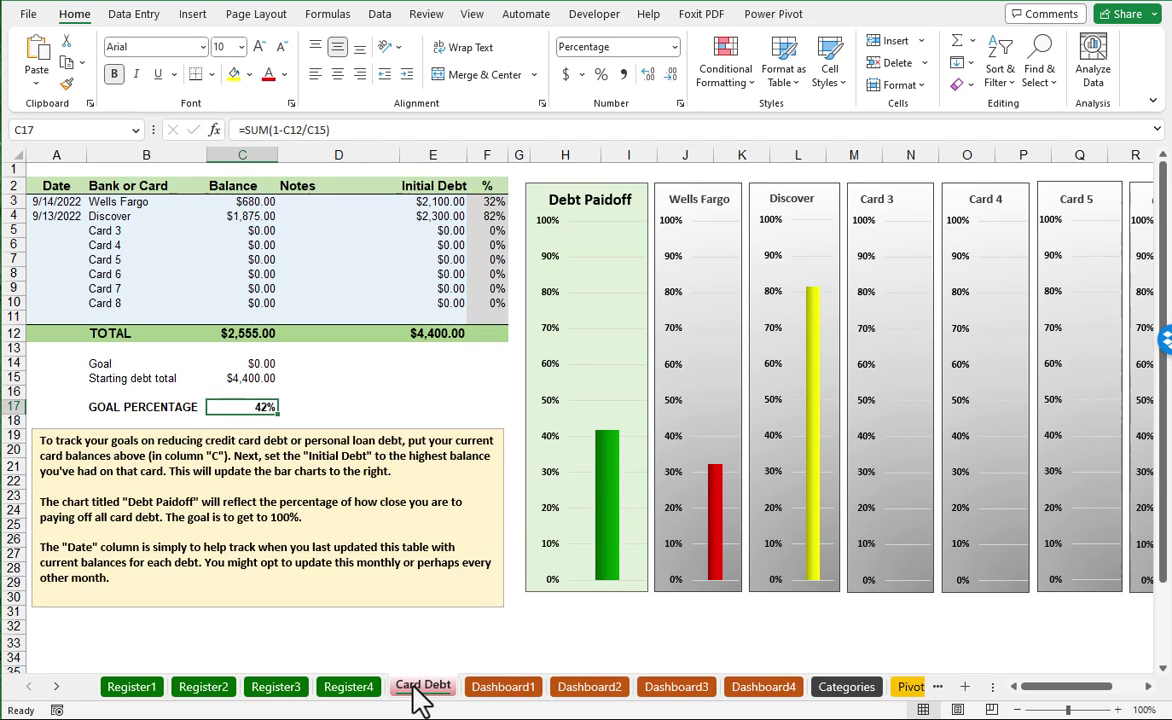
{"action": "left_click", "coordinate": [506, 701]}
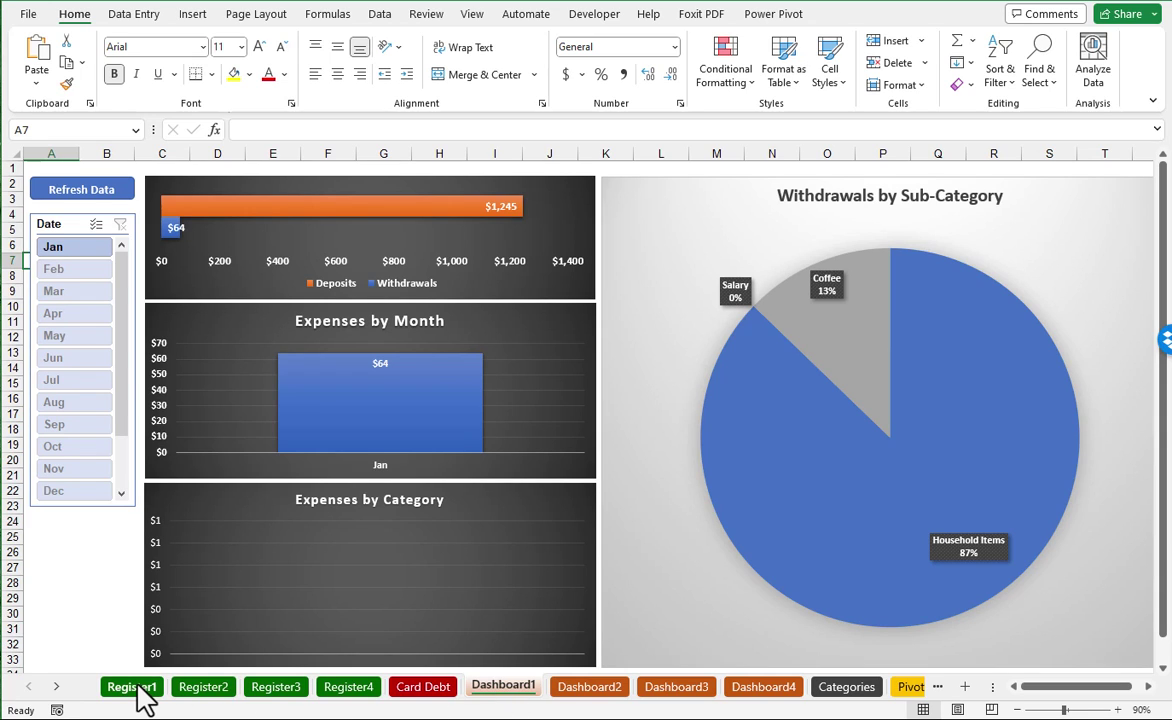
{"action": "left_click", "coordinate": [843, 692]}
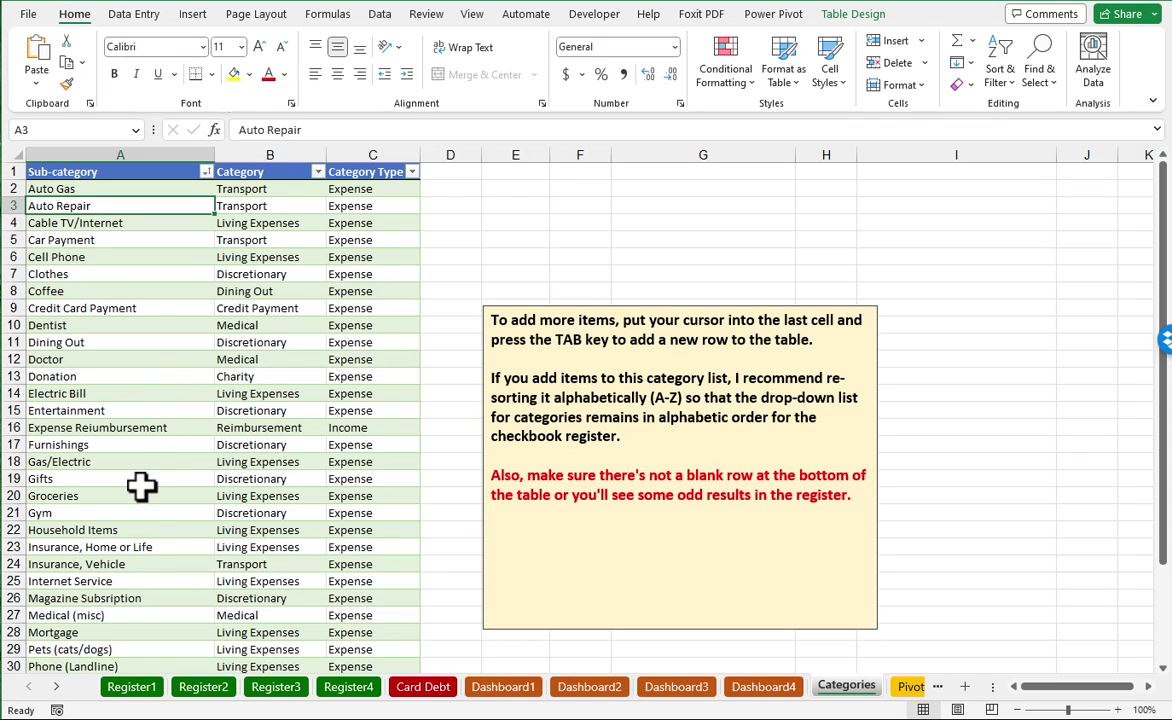
{"action": "left_click", "coordinate": [505, 688]}
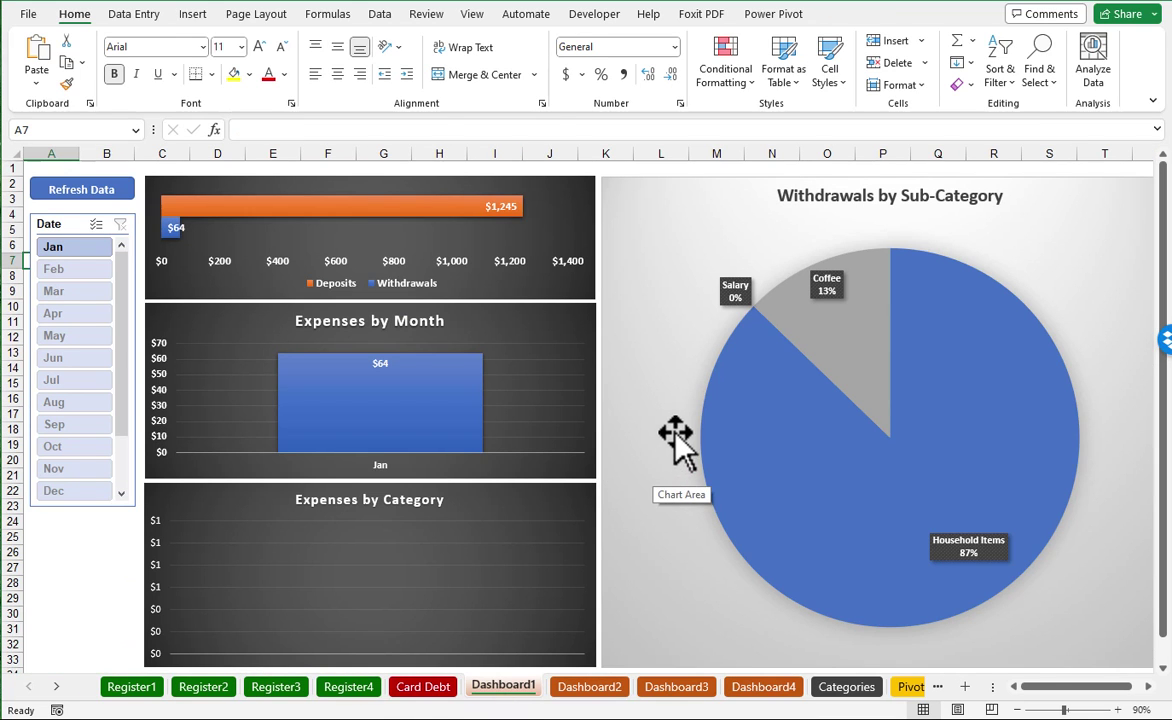
{"action": "left_click", "coordinate": [145, 690]}
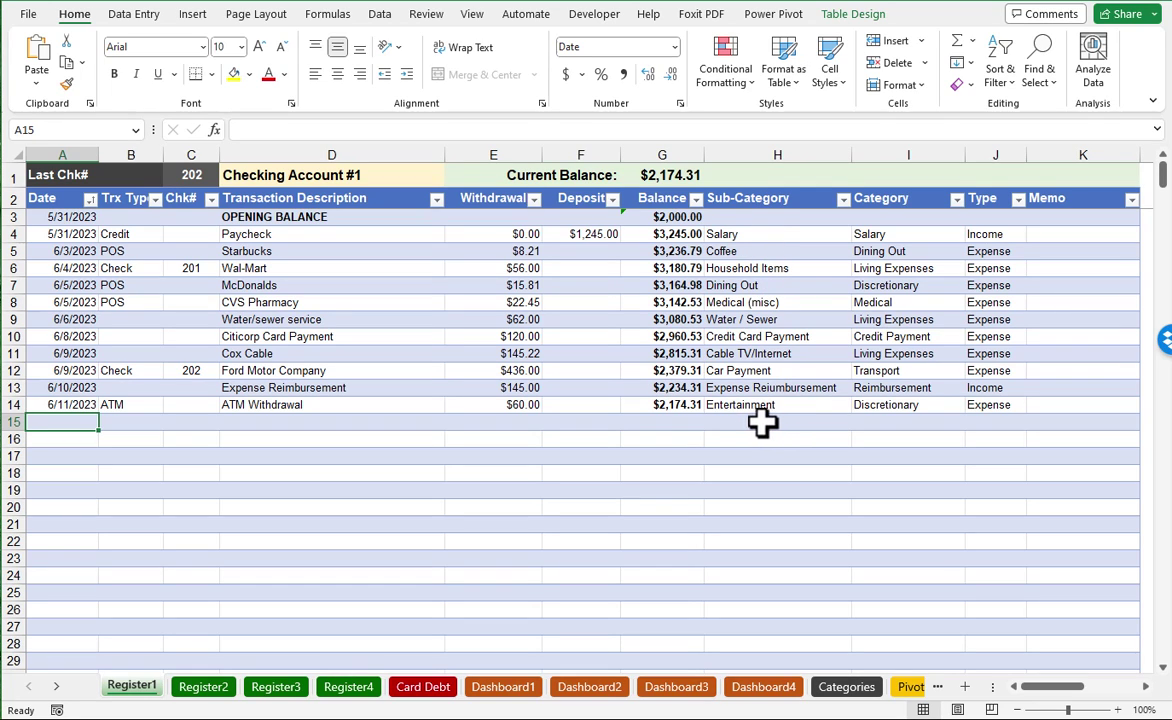
Inspect the available sub-category choices for the empty row 15 without choosing one
{"action": "left_click", "coordinate": [757, 423]}
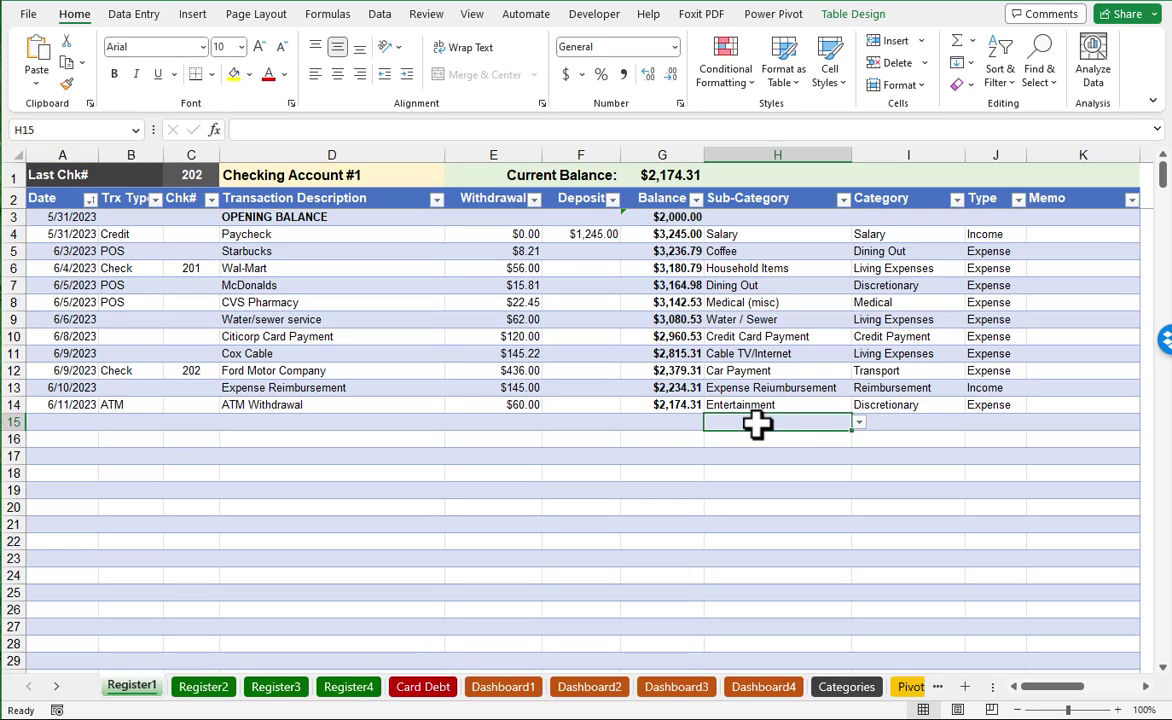
{"action": "left_click", "coordinate": [858, 422]}
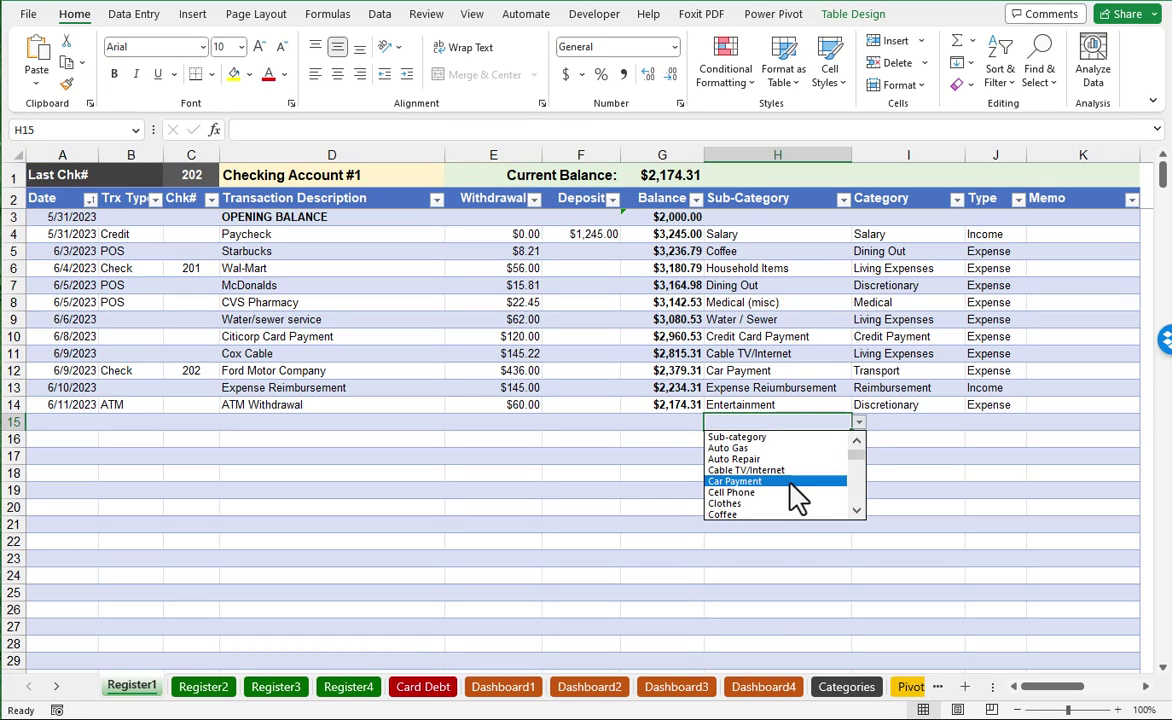
{"action": "key", "text": "Escape"}
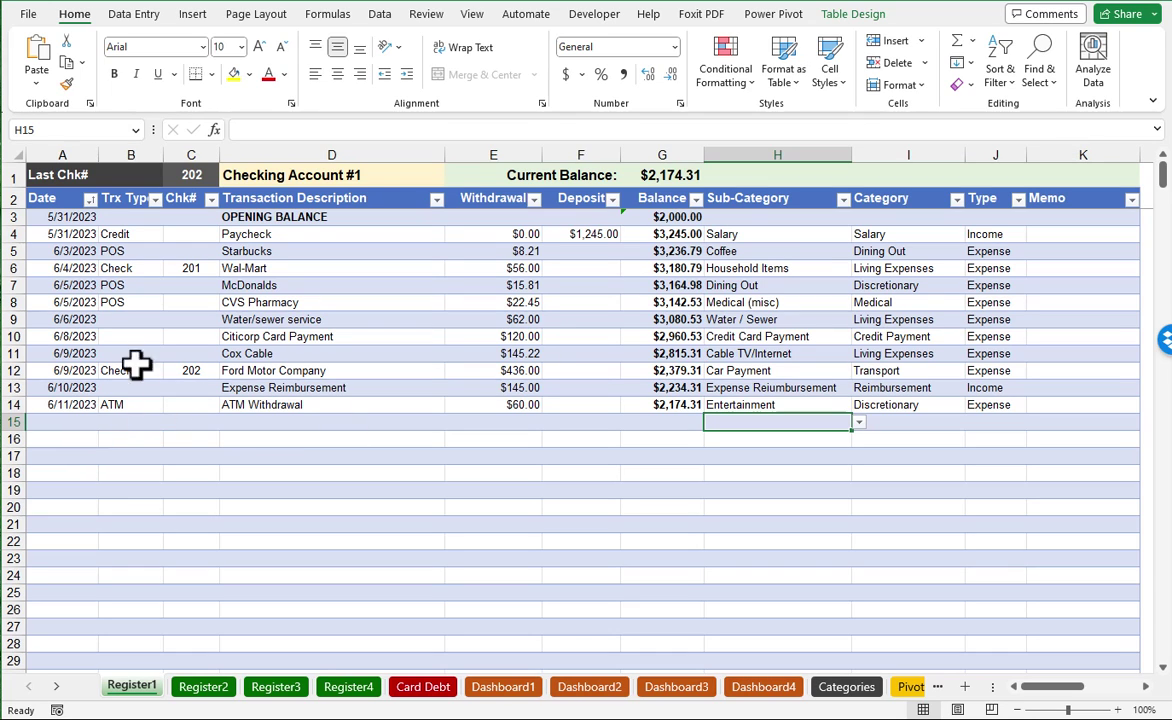
Rename the account title in cell D1 to "Main Checking"
{"action": "left_click", "coordinate": [264, 175]}
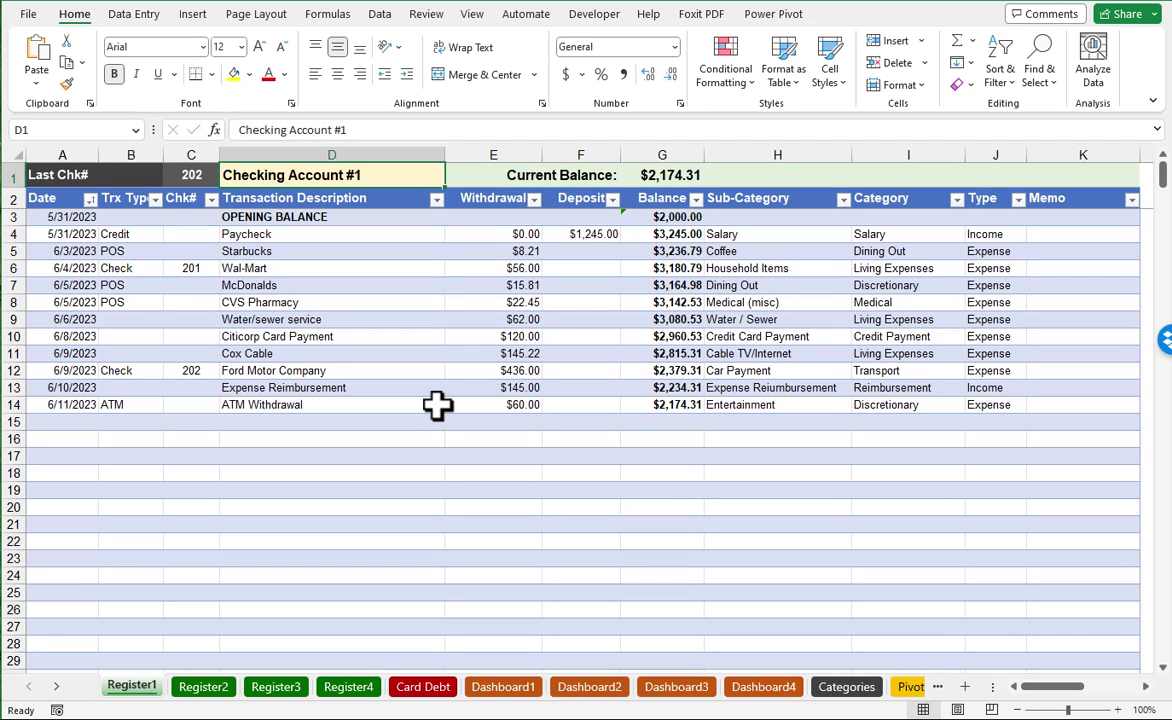
{"action": "type", "text": "Main"}
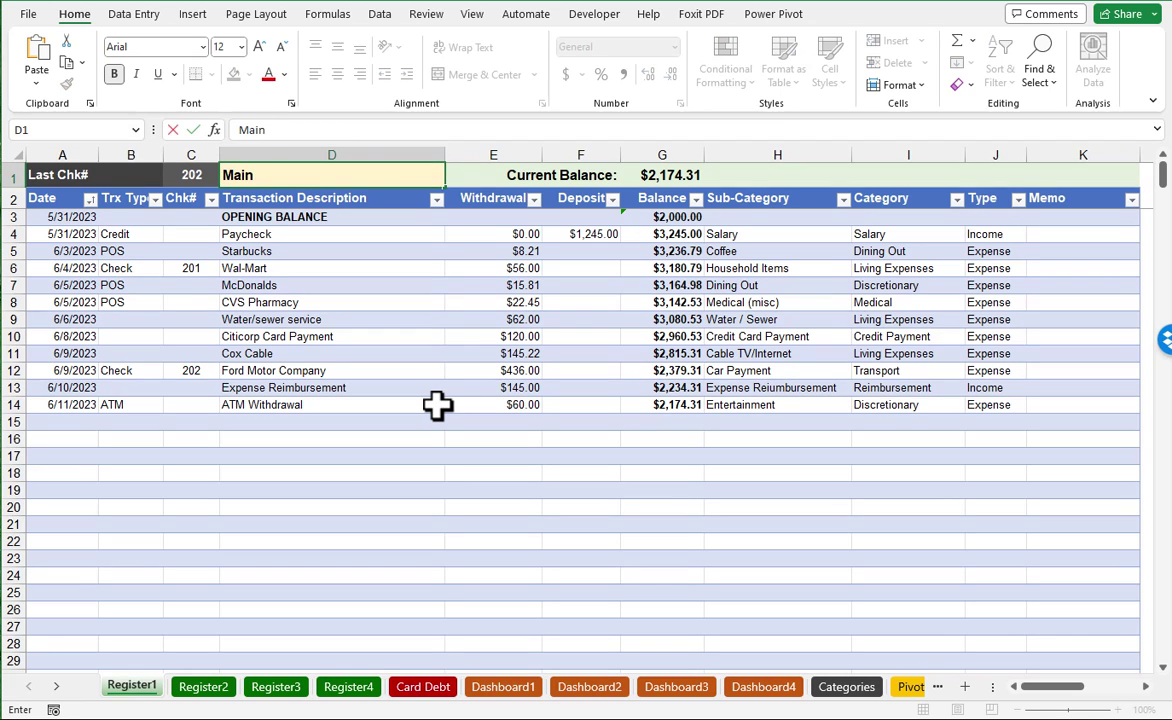
{"action": "type", "text": " Checking"}
{"action": "key", "text": "Return"}
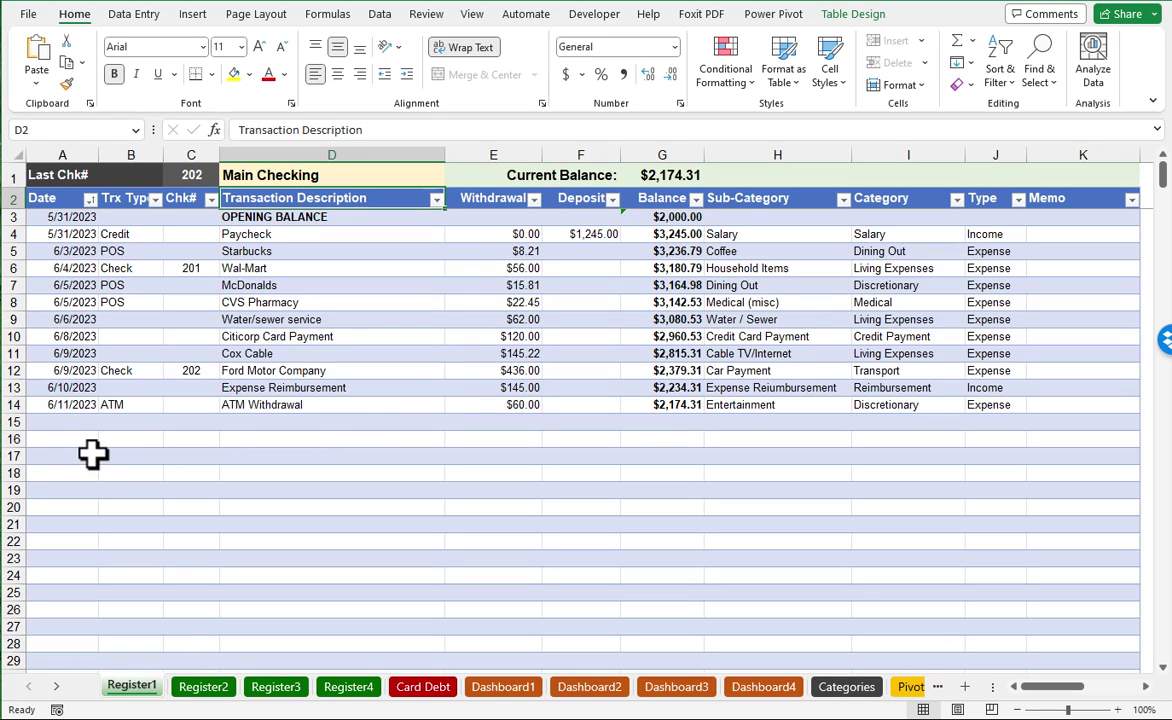
Record a transaction in row 15 dated 6/12 with the description Verizon and a withdrawal of 120
{"action": "left_click", "coordinate": [66, 422]}
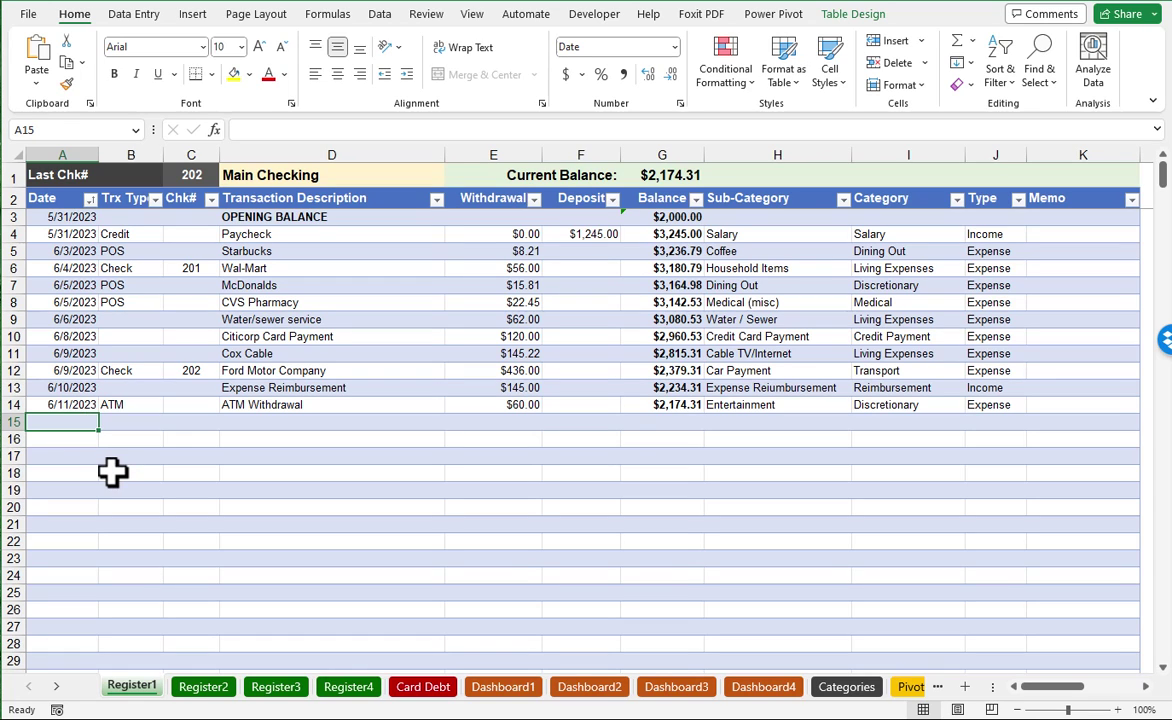
{"action": "type", "text": "6/"}
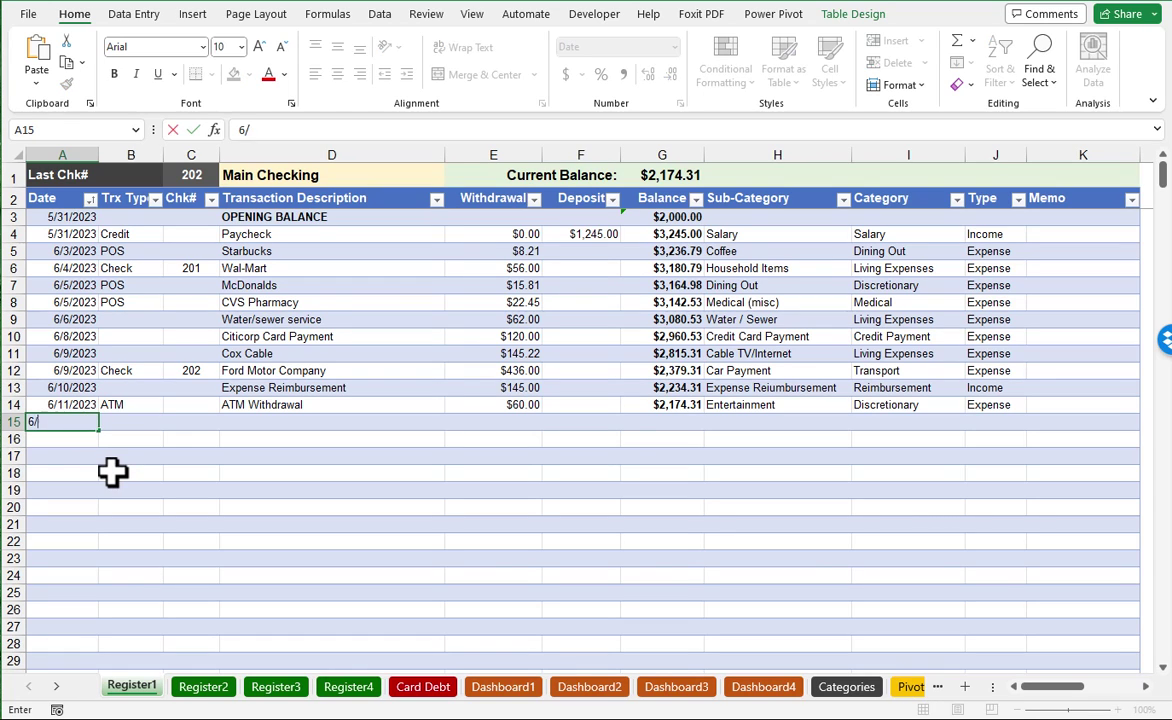
{"action": "type", "text": "12"}
{"action": "key", "text": "Tab"}
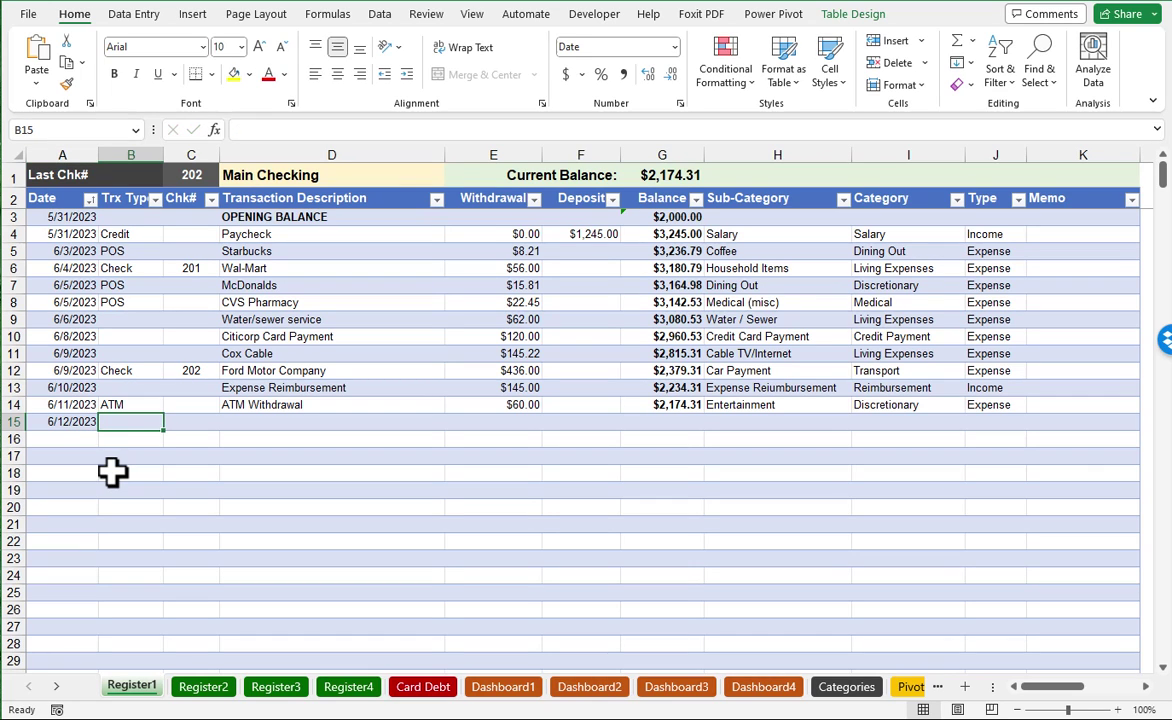
{"action": "key", "text": "Tab"}
{"action": "key", "text": "Tab"}
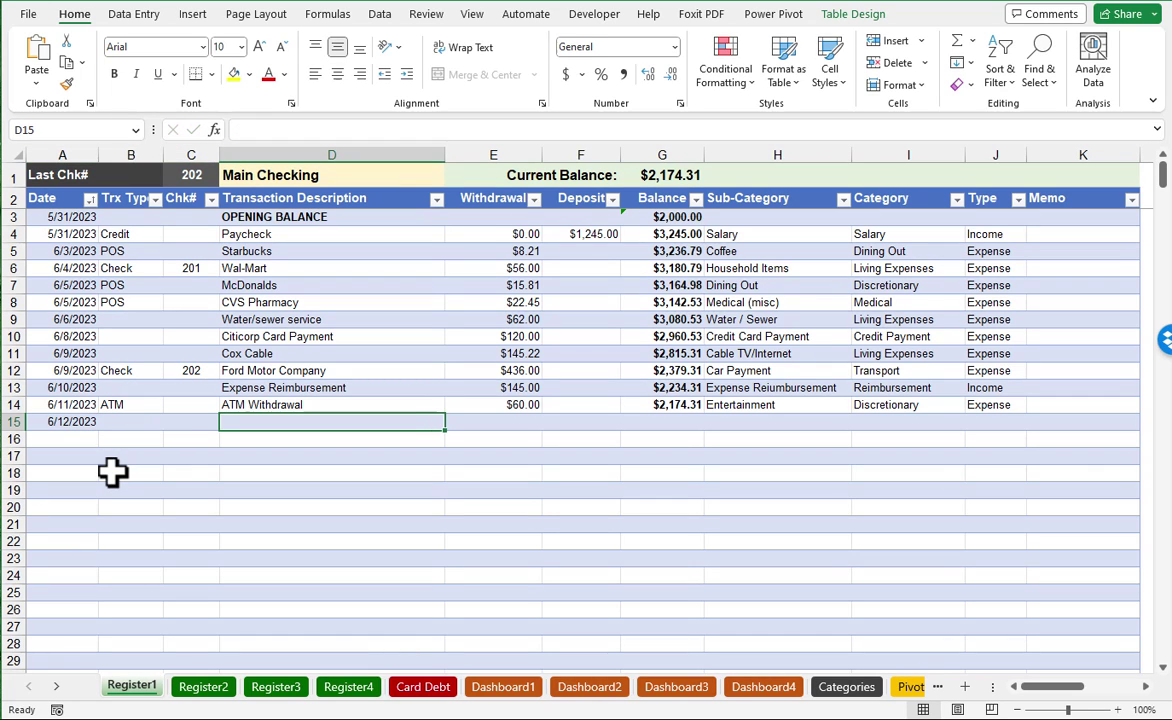
{"action": "type", "text": "Verizon"}
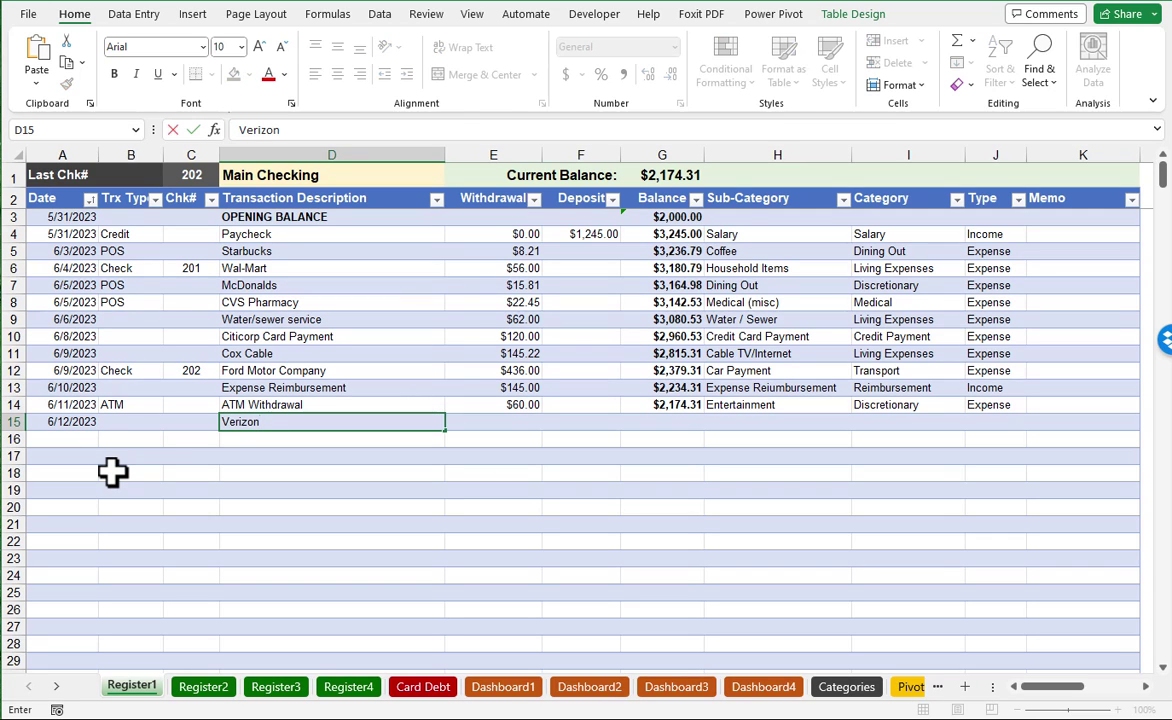
{"action": "key", "text": "Tab"}
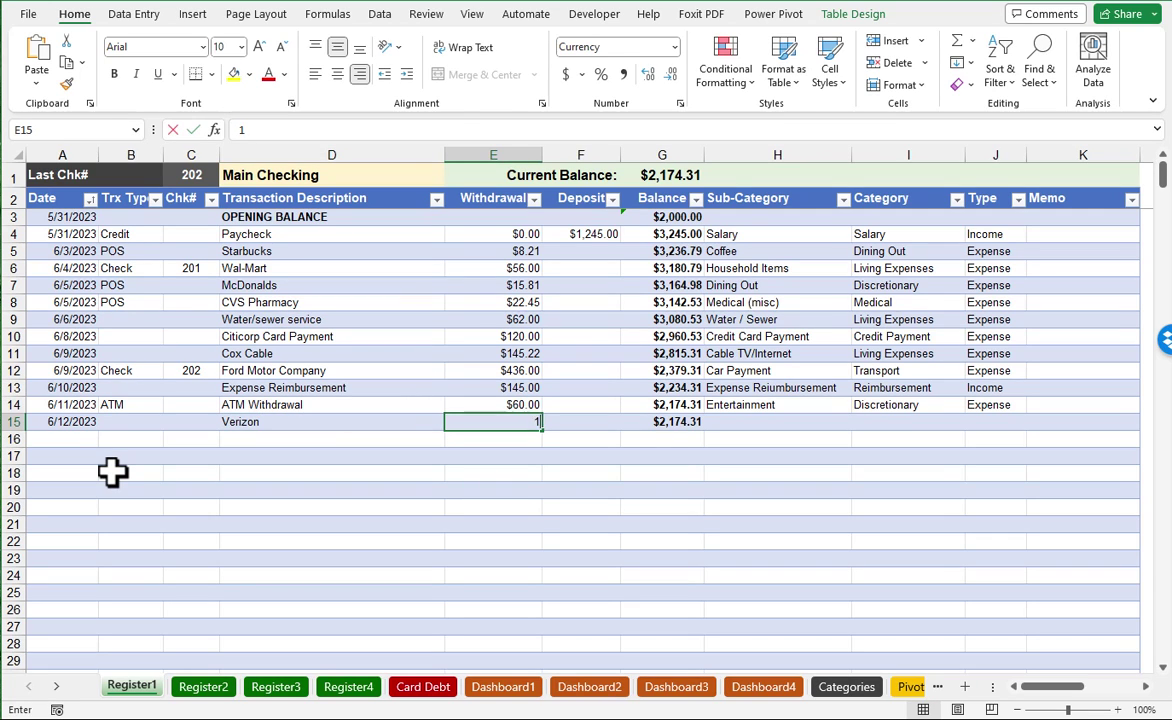
{"action": "type", "text": "120"}
{"action": "key", "text": "Return"}
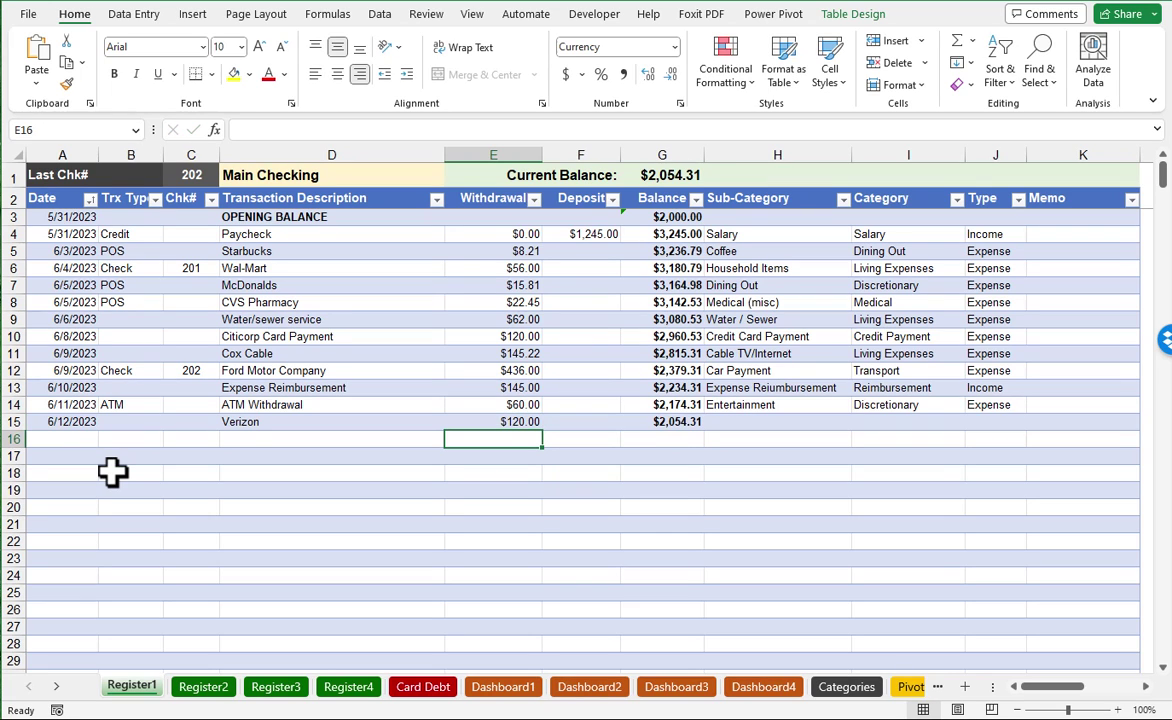
Set the Verizon transaction's sub-category to Cell Phone
{"action": "key", "text": "Up"}
{"action": "key", "text": "Right"}
{"action": "key", "text": "Right"}
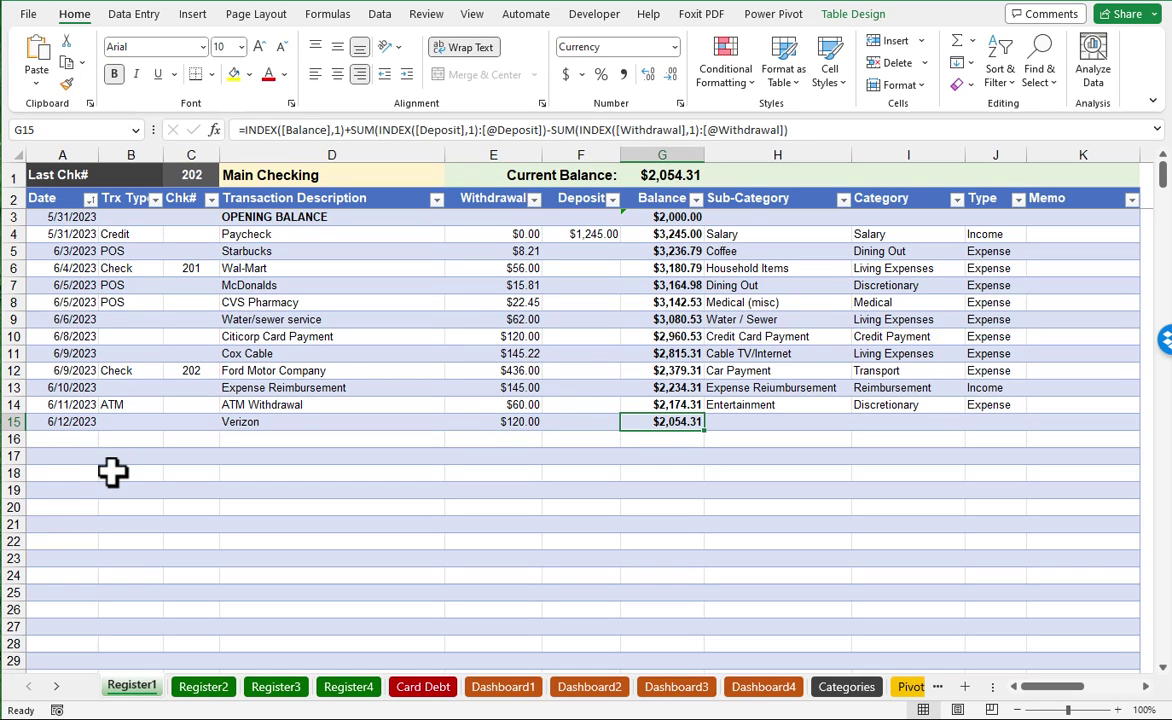
{"action": "key", "text": "Right"}
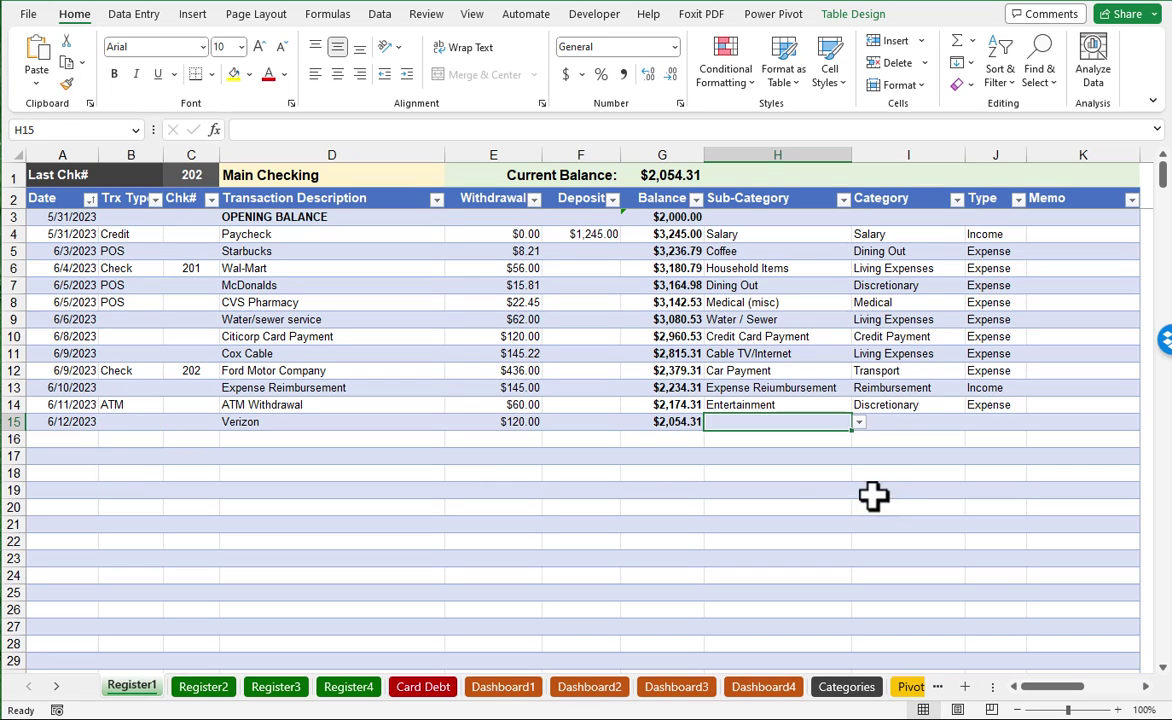
{"action": "left_click", "coordinate": [858, 423]}
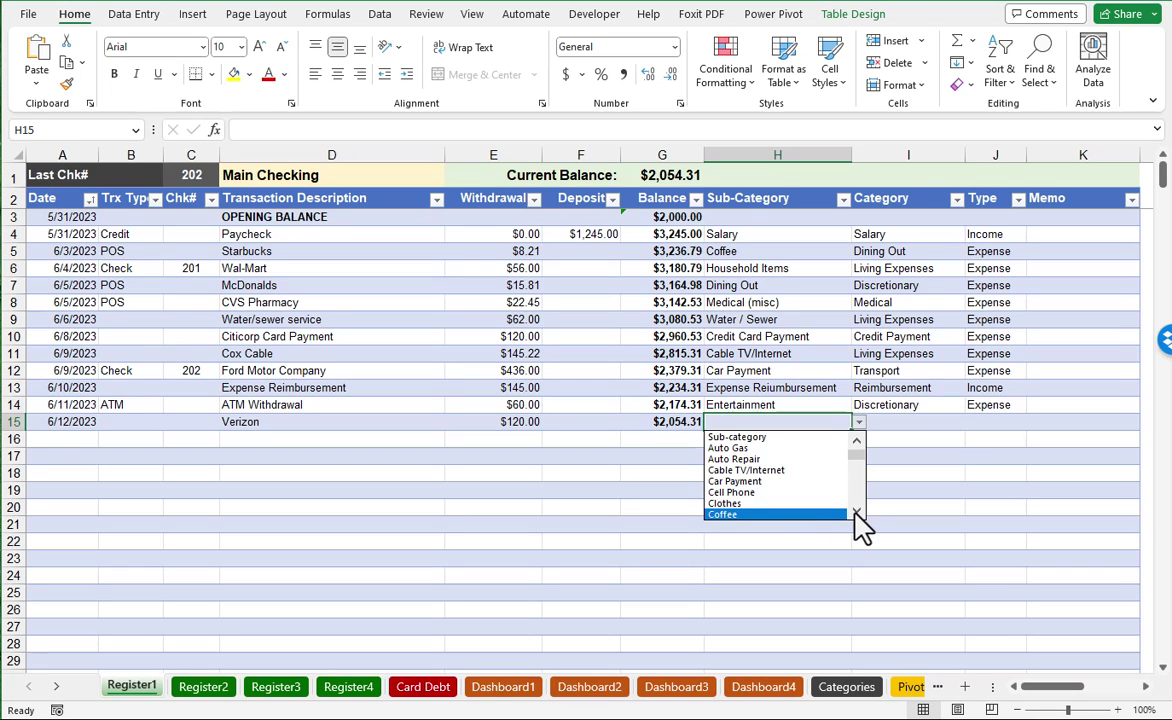
{"action": "left_click", "coordinate": [773, 494]}
{"action": "left_click", "coordinate": [757, 443]}
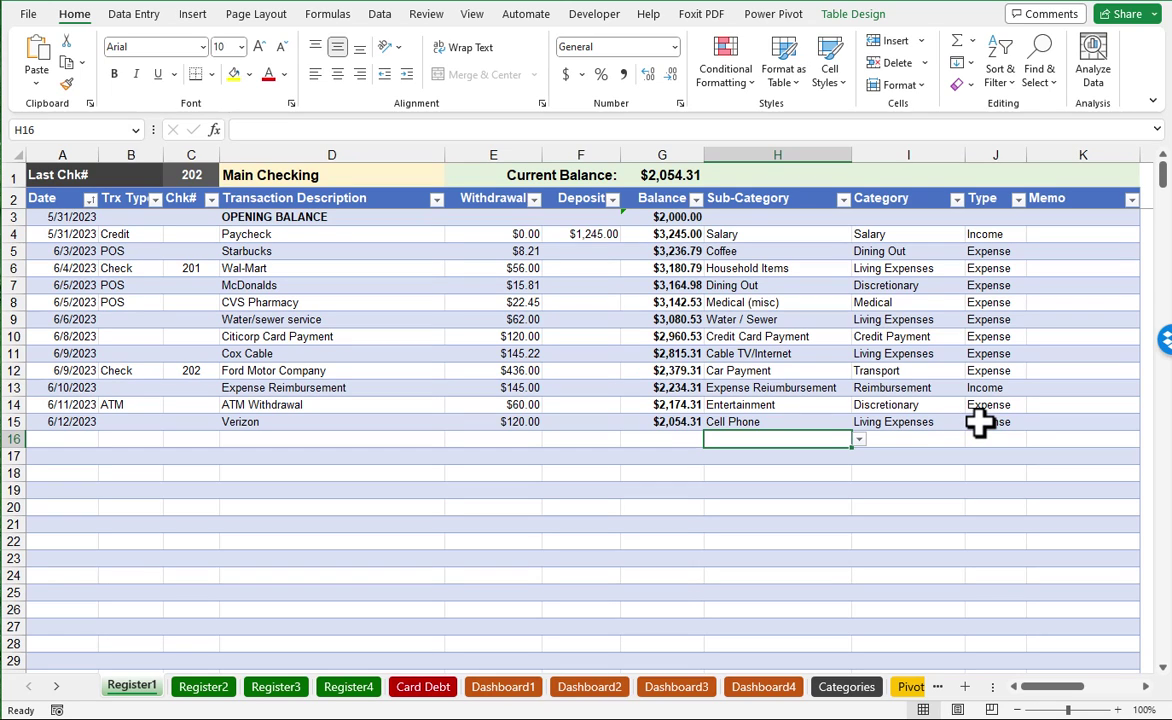
Record a transaction in row 16 dated 6/13 with the description Uber and a withdrawal of 33.55
{"action": "left_click", "coordinate": [92, 438]}
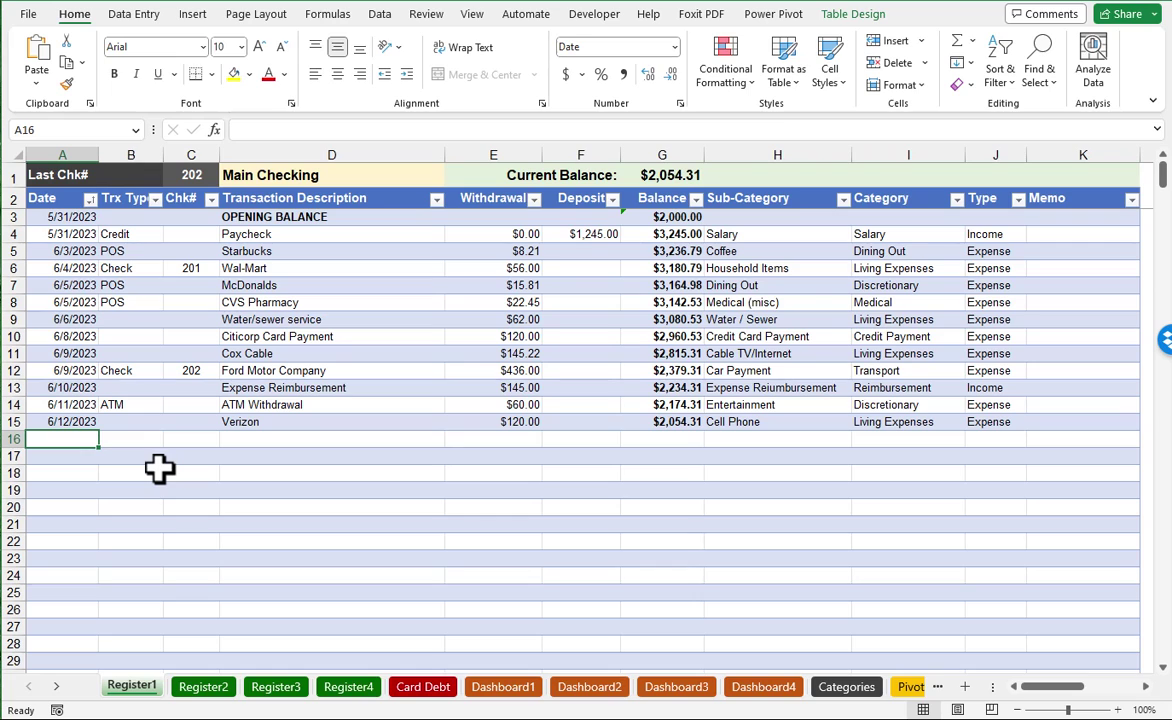
{"action": "type", "text": "6/13"}
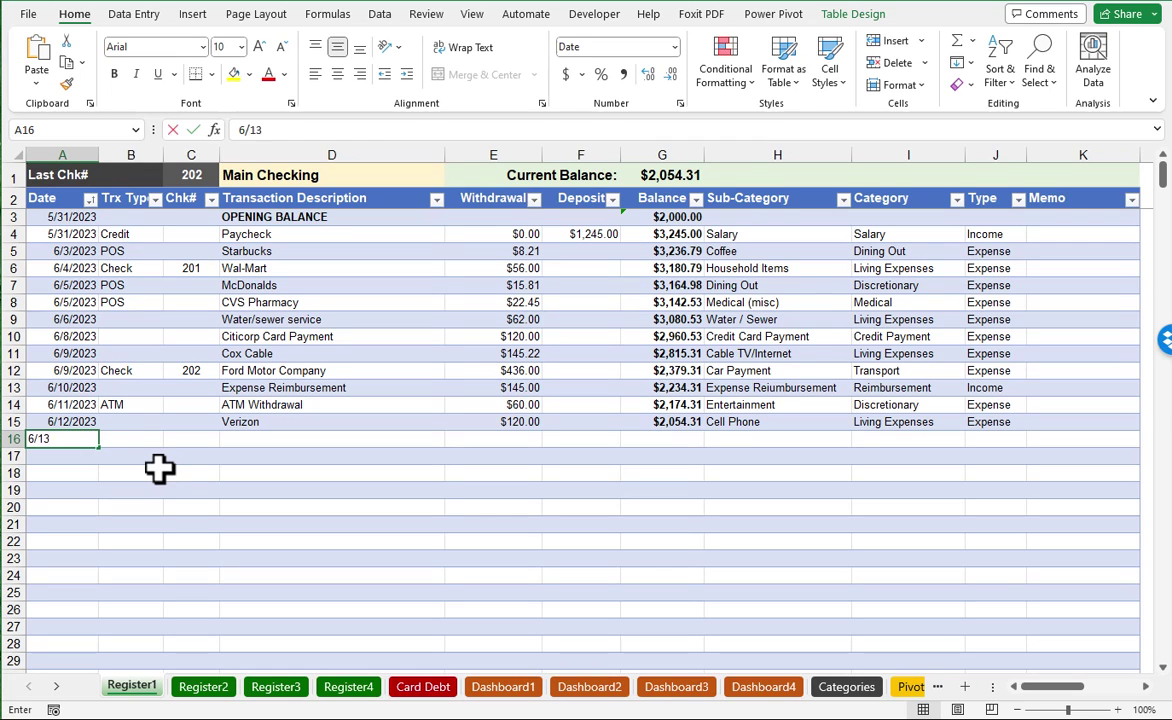
{"action": "key", "text": "Tab"}
{"action": "key", "text": "Tab"}
{"action": "key", "text": "Tab"}
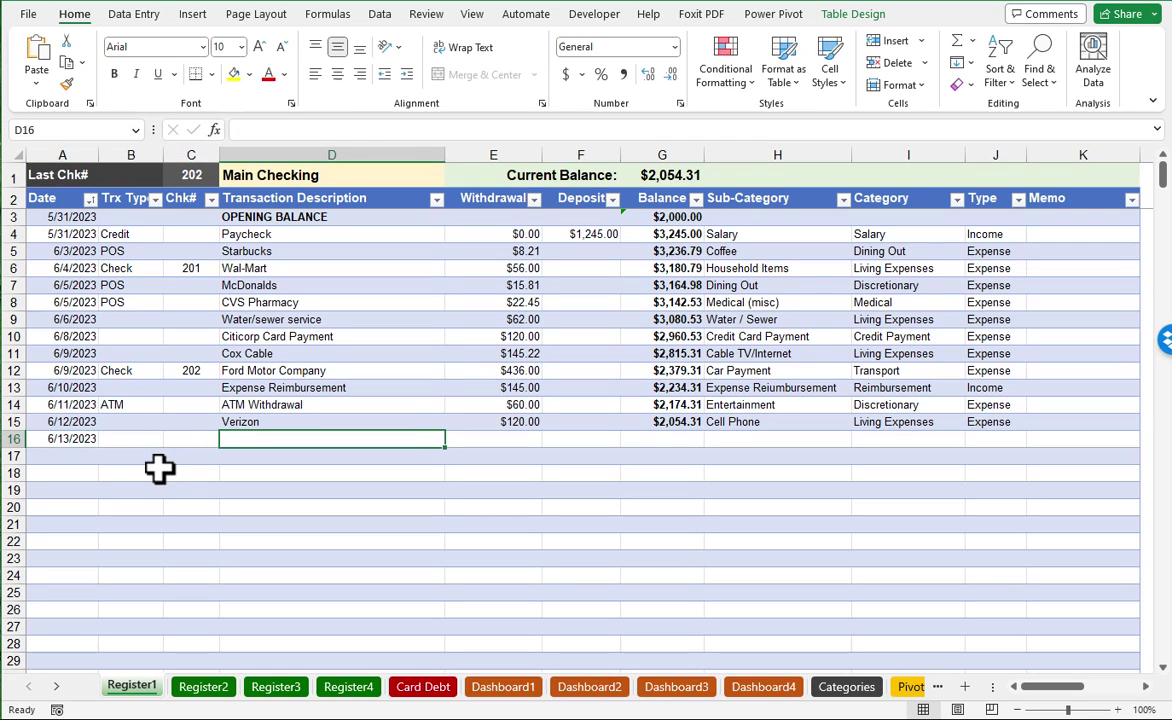
{"action": "type", "text": "Uber"}
{"action": "key", "text": "Tab"}
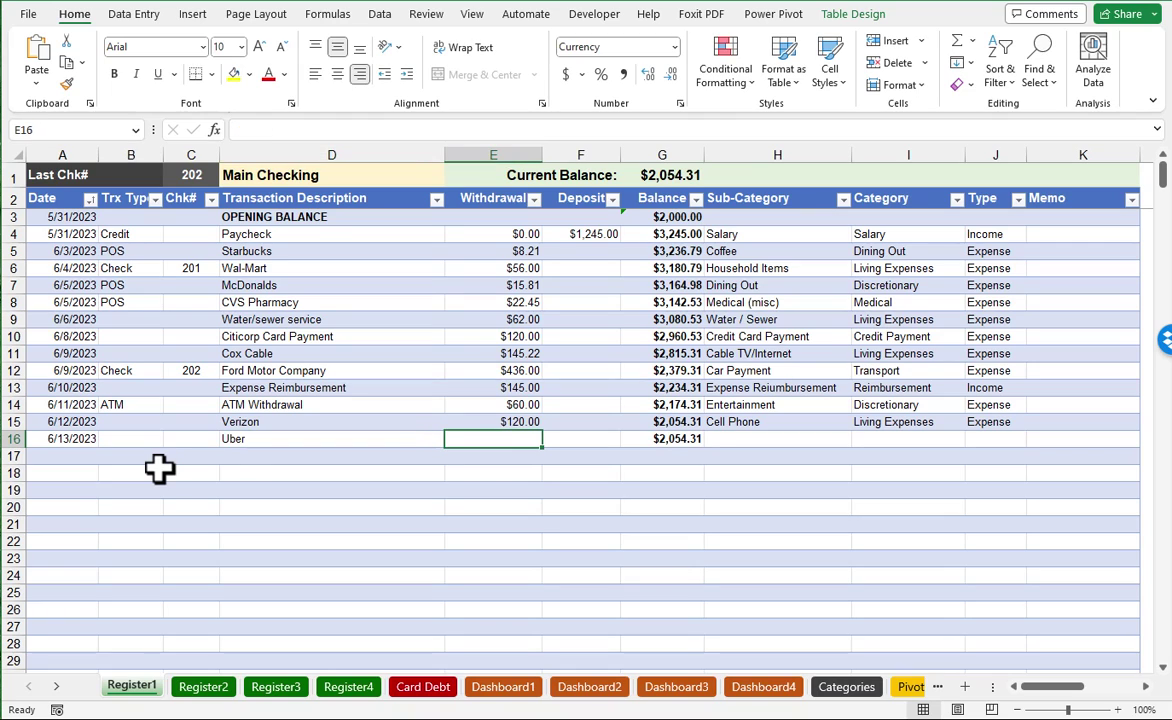
{"action": "type", "text": "33.55"}
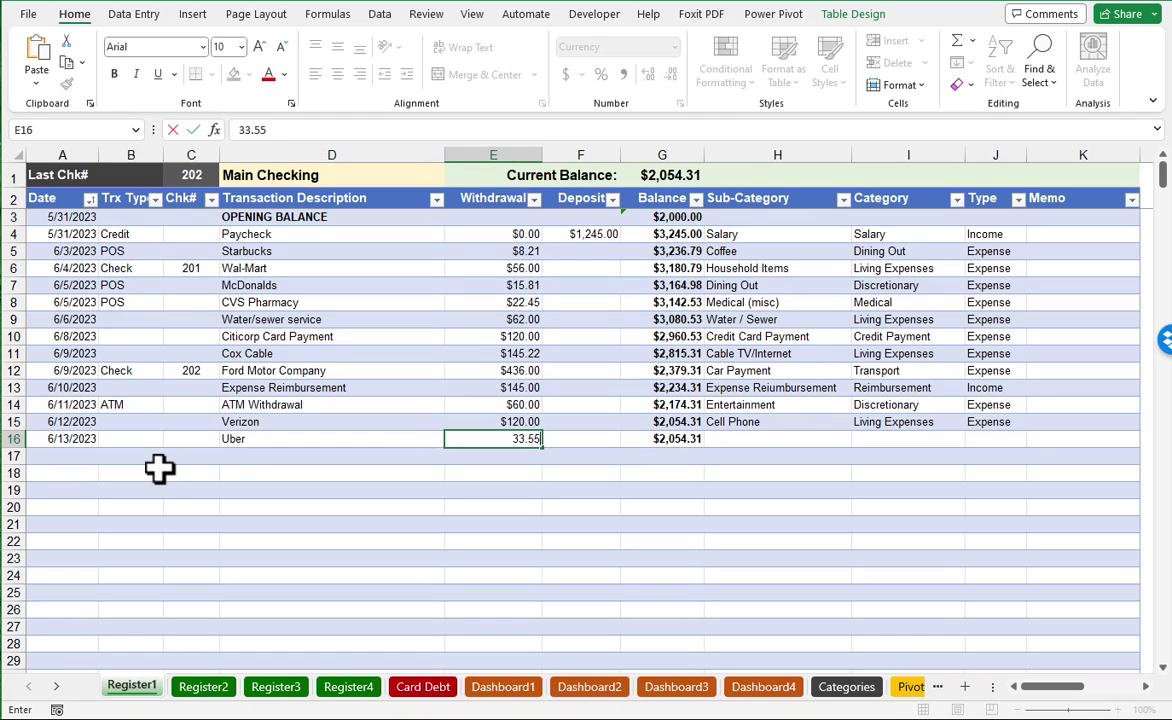
{"action": "key", "text": "Tab"}
Try to enter "Uber" as the sub-category of the Uber transaction in row 16, and cancel the entry
{"action": "key", "text": "Tab"}
{"action": "key", "text": "Tab"}
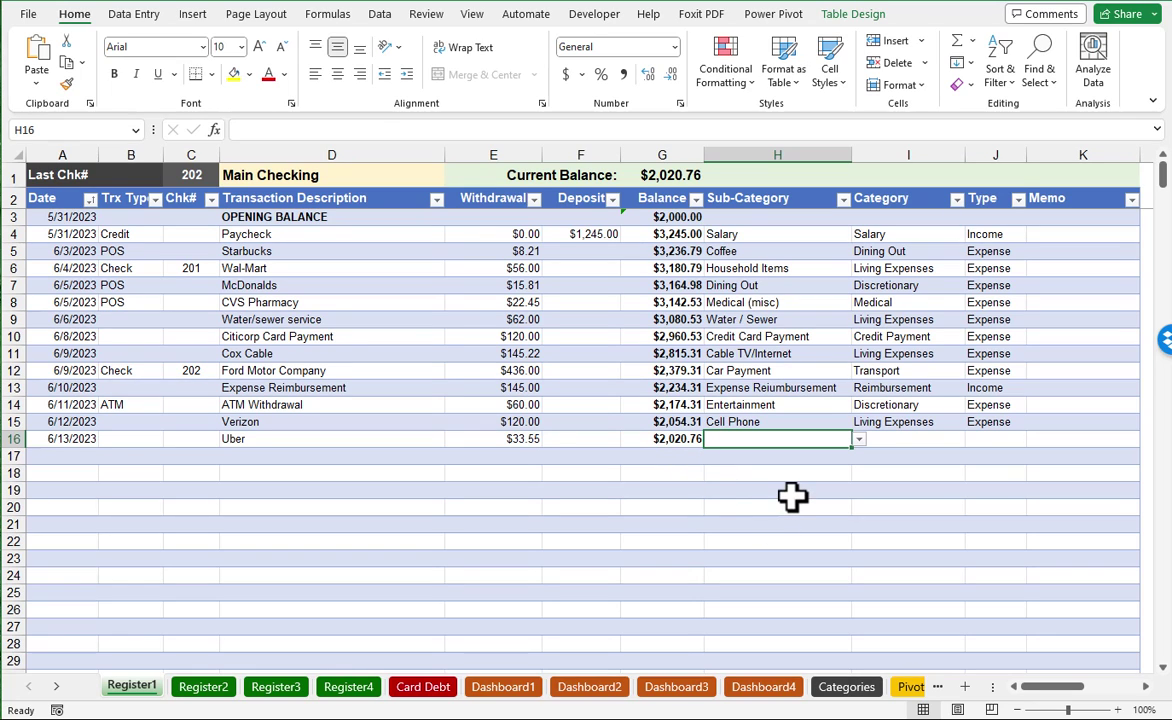
{"action": "type", "text": "Uber"}
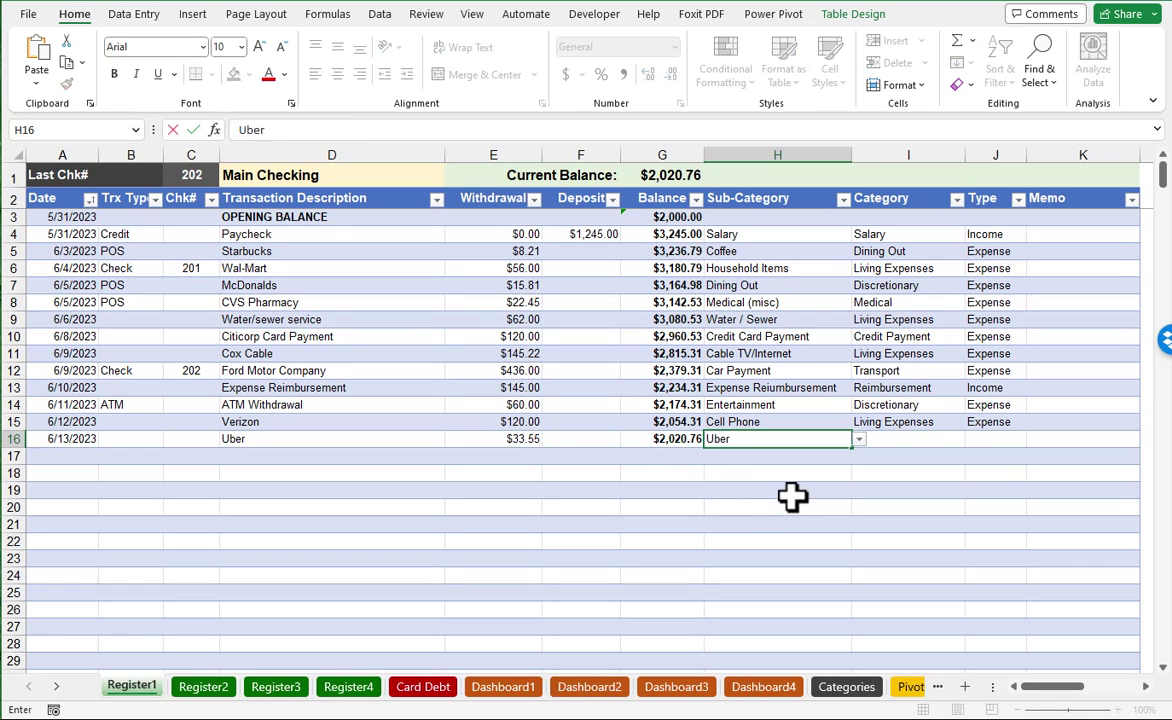
{"action": "key", "text": "Tab"}
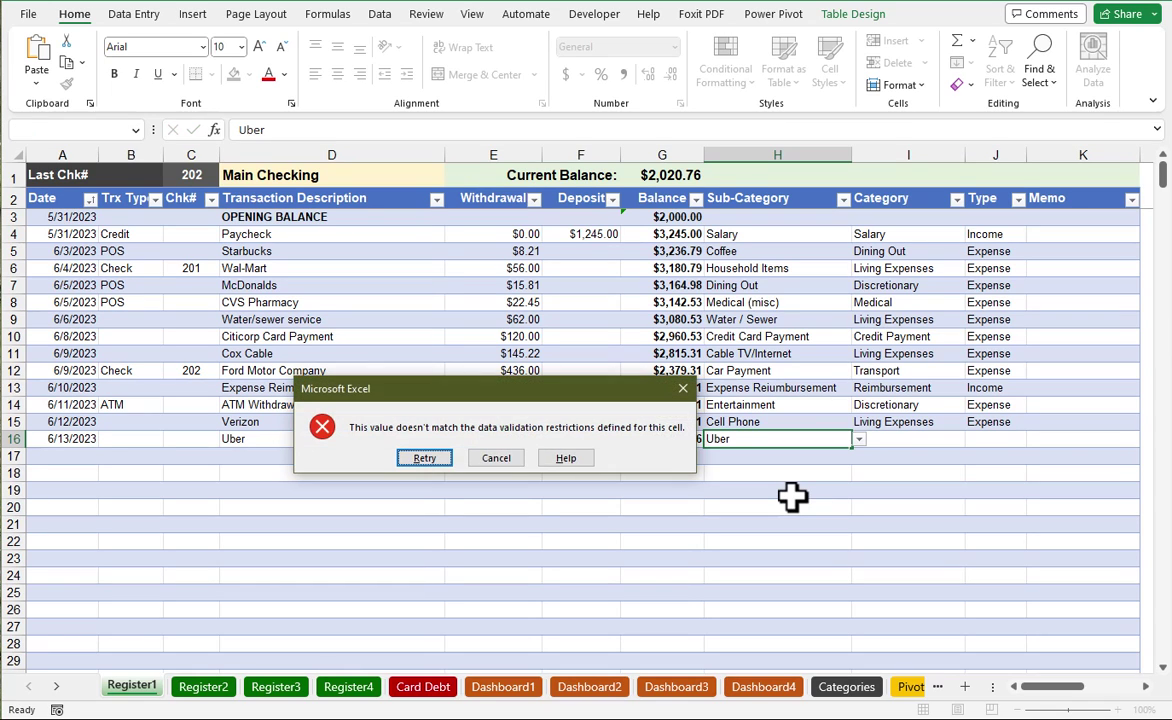
{"action": "left_click", "coordinate": [497, 460]}
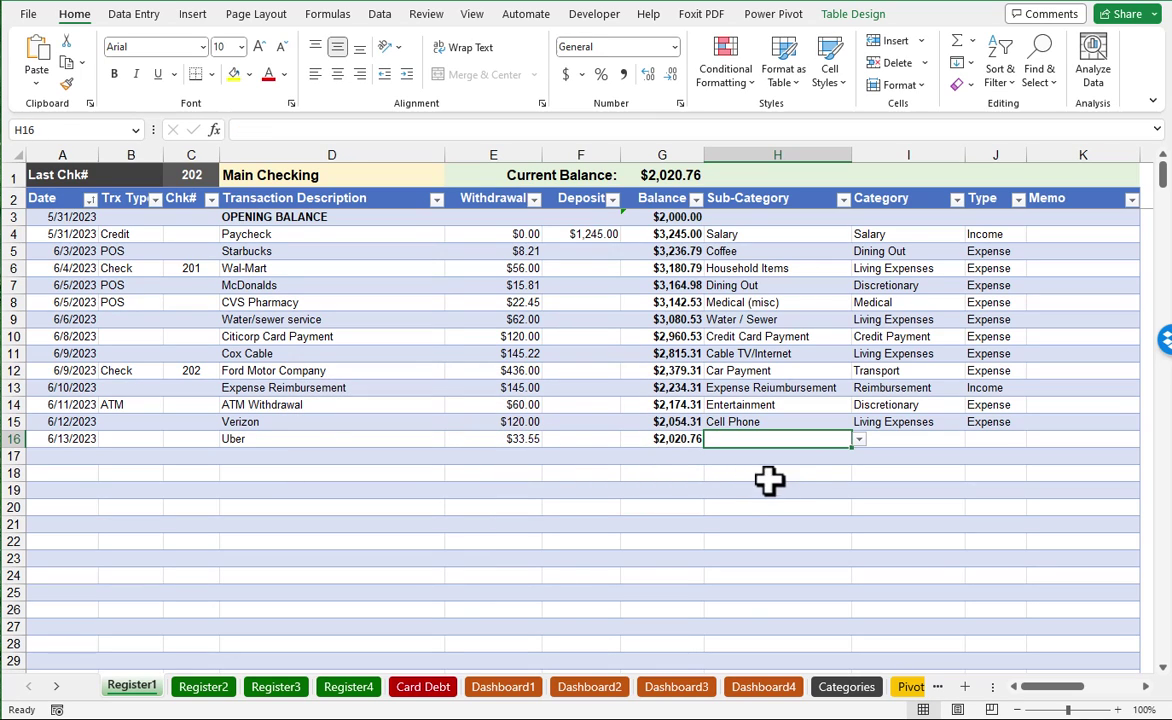
Look through the sub-category choices for the Uber transaction in row 16 without selecting one
{"action": "left_click", "coordinate": [858, 440]}
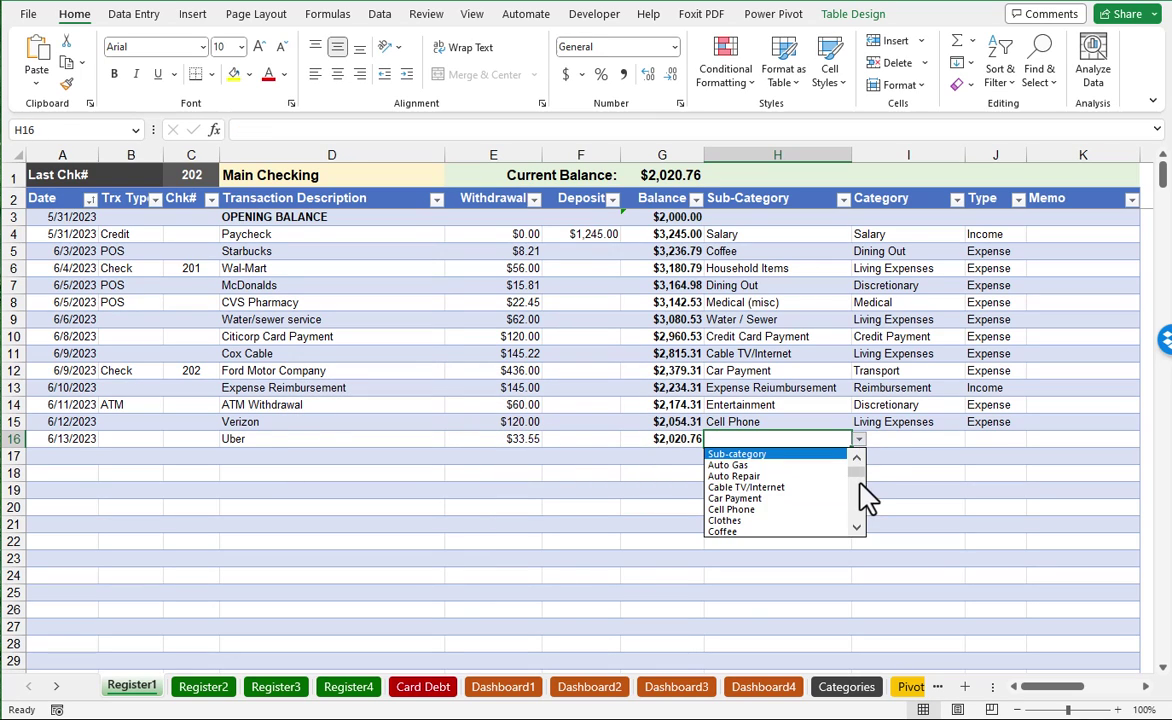
{"action": "scroll", "coordinate": [858, 490], "scroll_direction": "down", "scroll_amount": 3}
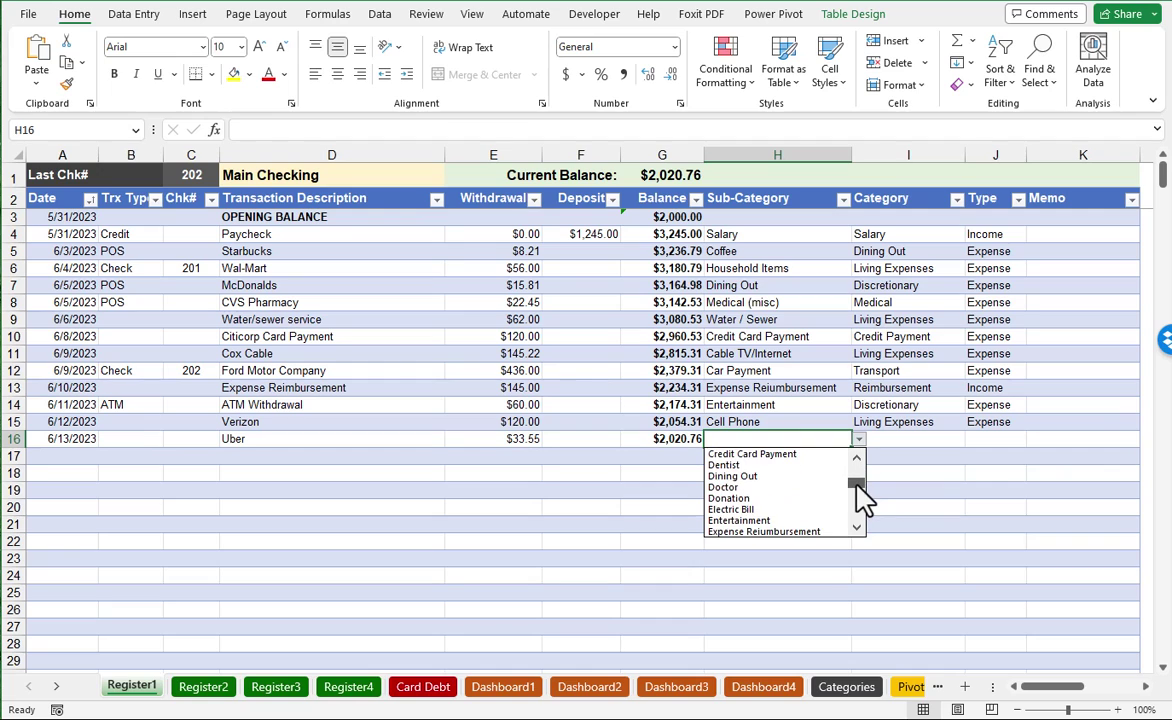
{"action": "mouse_move", "coordinate": [856, 484]}
{"action": "left_mouse_down"}
{"action": "mouse_move", "coordinate": [855, 521]}
{"action": "mouse_move", "coordinate": [858, 470]}
{"action": "left_mouse_up"}
{"action": "key", "text": "Escape"}
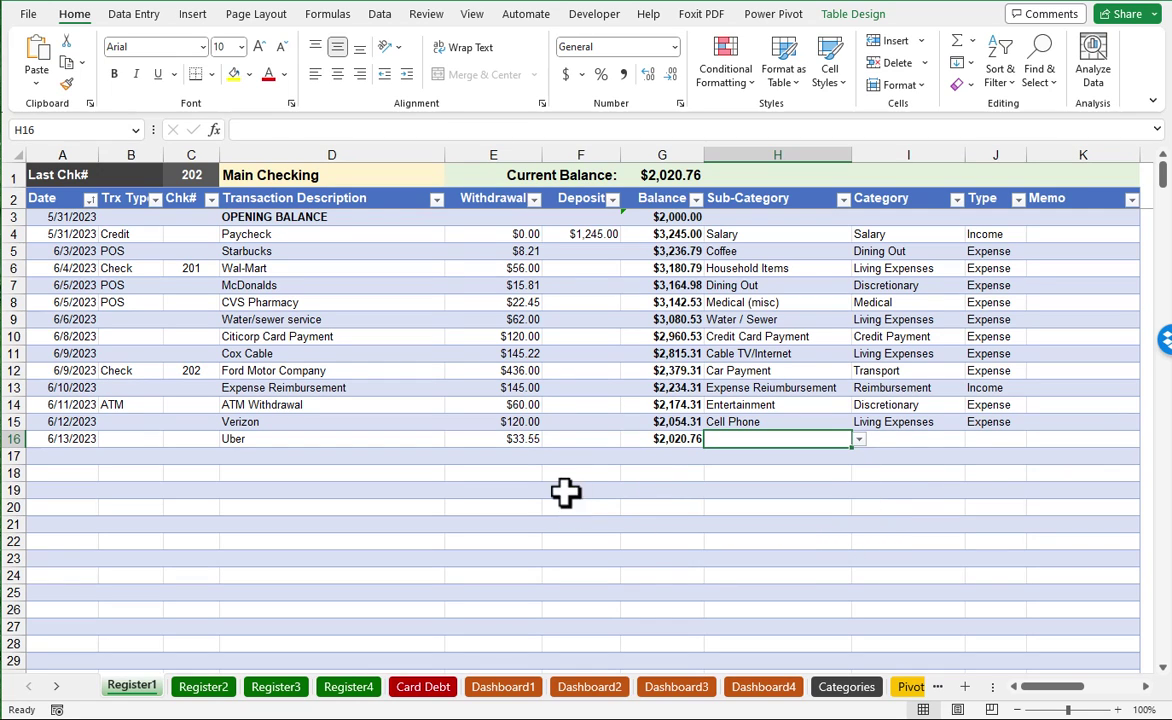
Add a row at the end of the Categories sheet's table with sub-category Uber, category Transport and category type Expense
{"action": "left_click", "coordinate": [842, 688]}
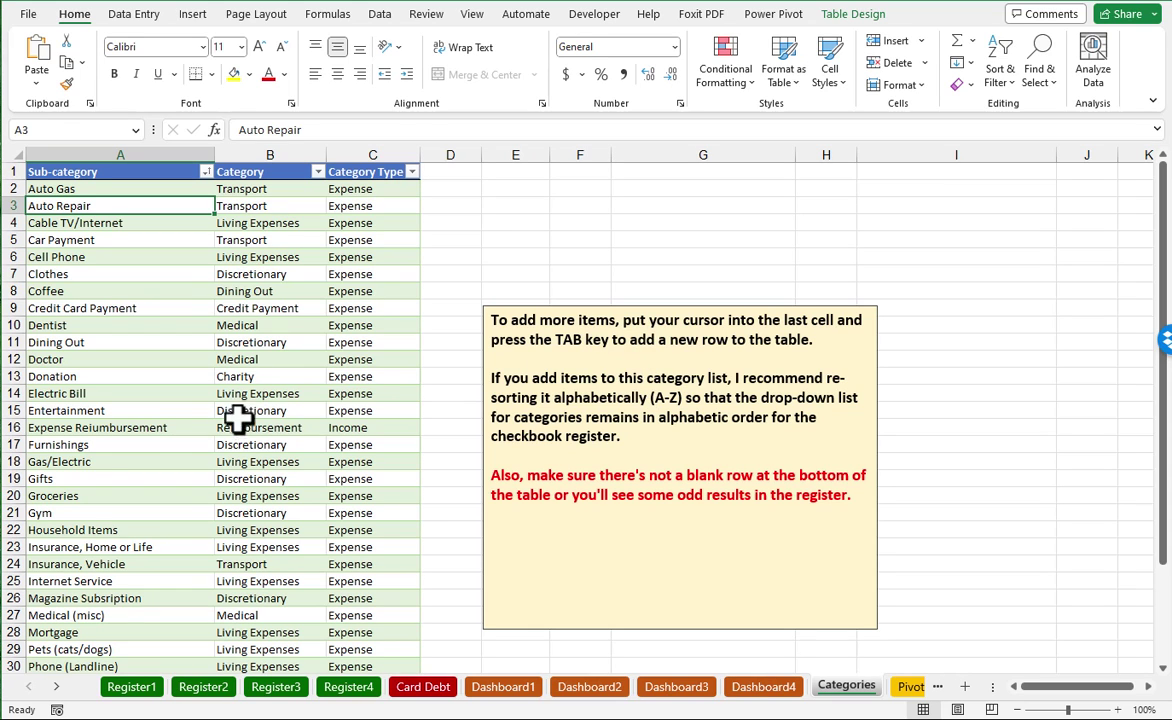
{"action": "scroll", "coordinate": [100, 462], "scroll_direction": "down", "scroll_amount": 5}
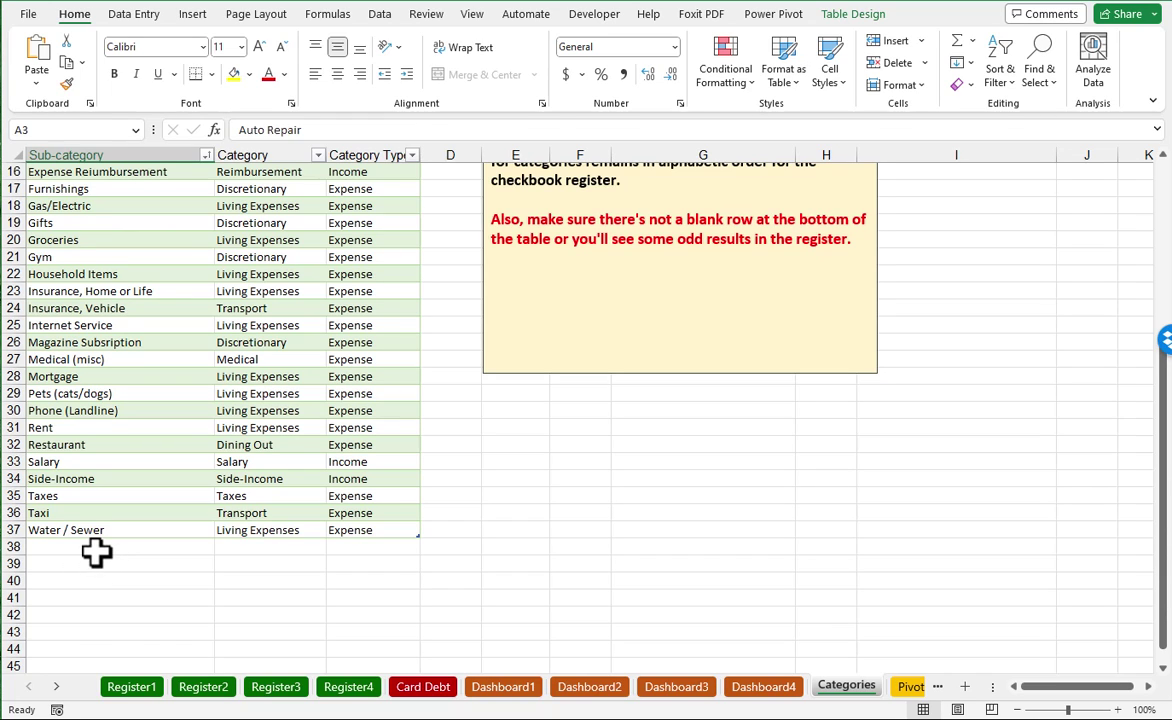
{"action": "left_click", "coordinate": [97, 550]}
{"action": "type", "text": "Uber"}
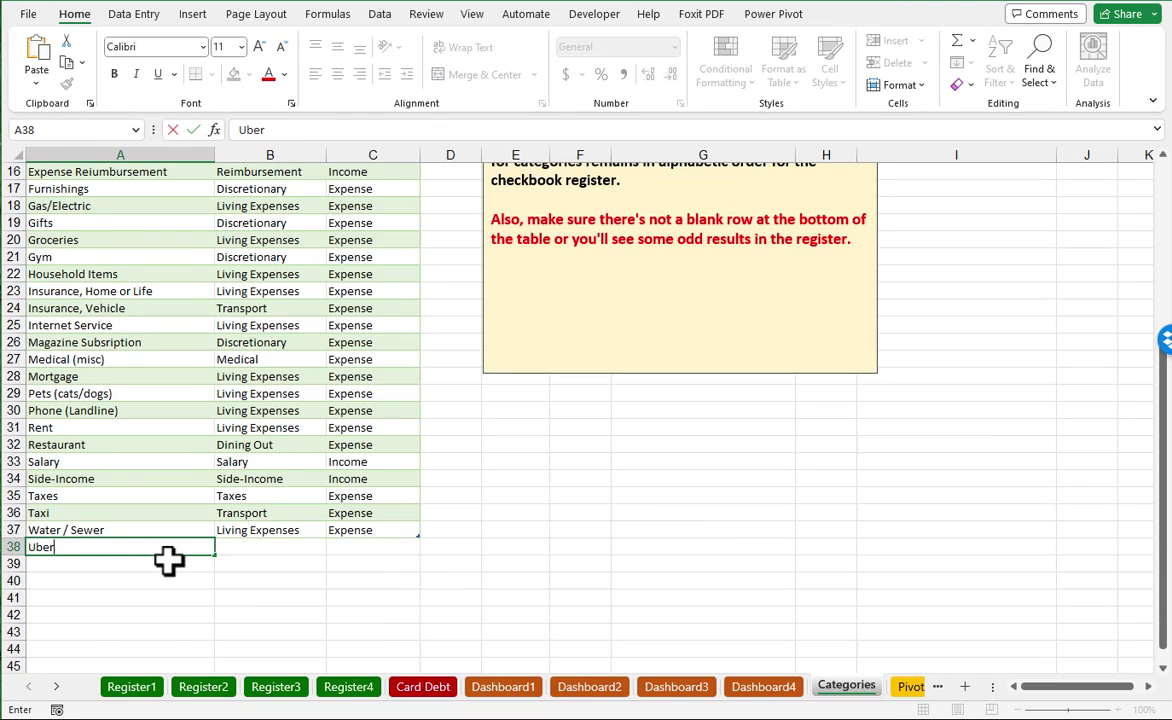
{"action": "key", "text": "Tab"}
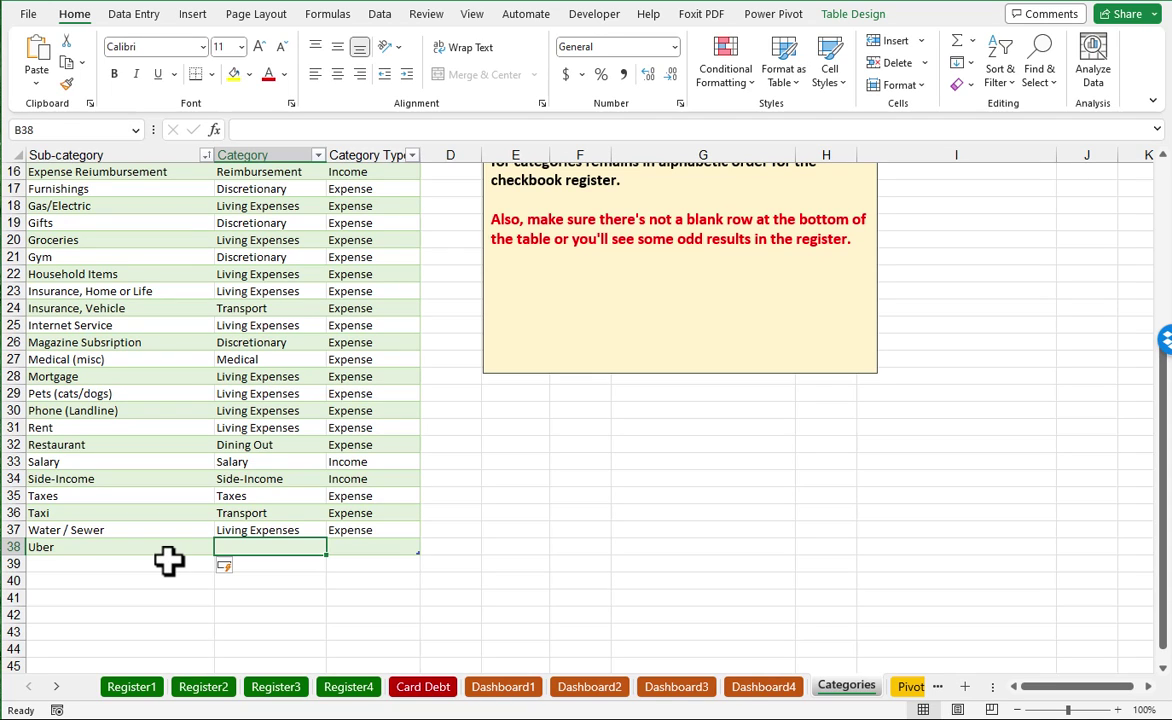
{"action": "type", "text": "Transport"}
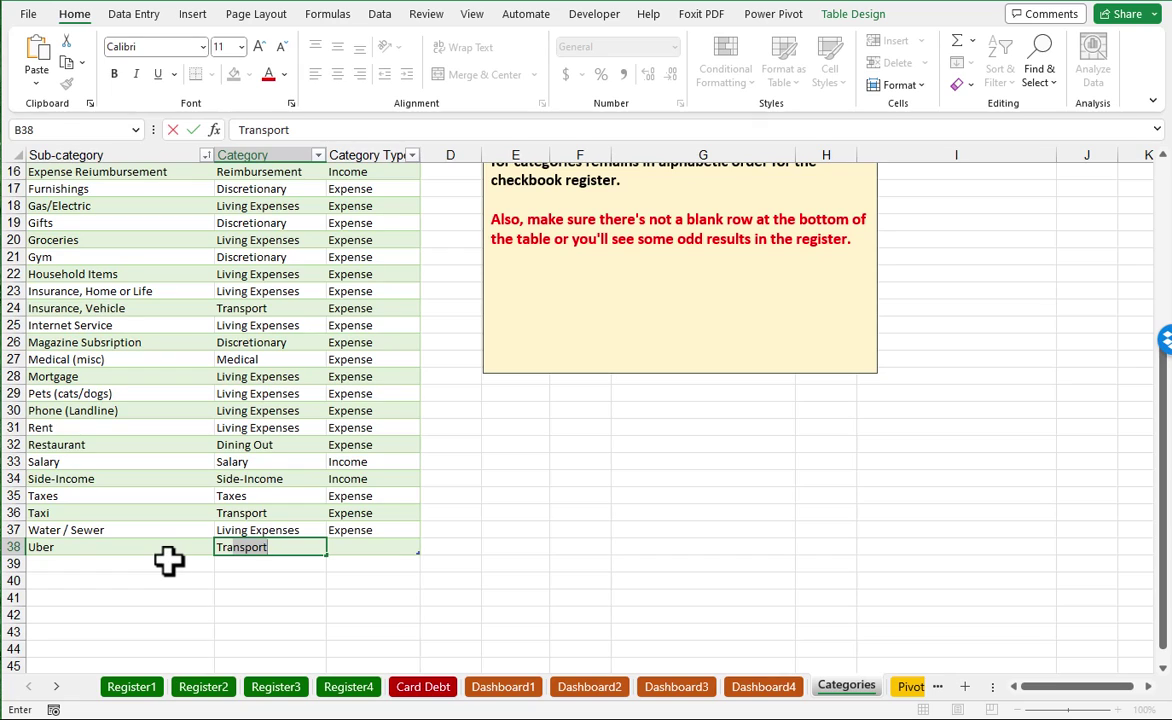
{"action": "key", "text": "Tab"}
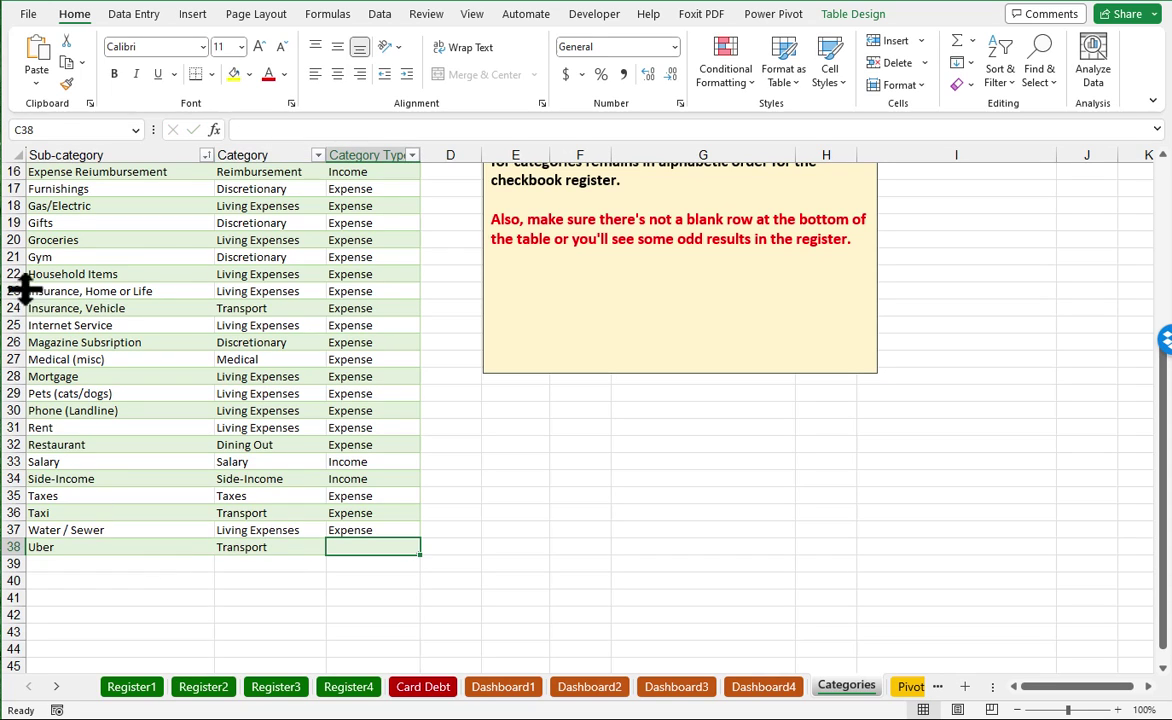
{"action": "type", "text": "Expense"}
{"action": "left_click", "coordinate": [356, 564]}
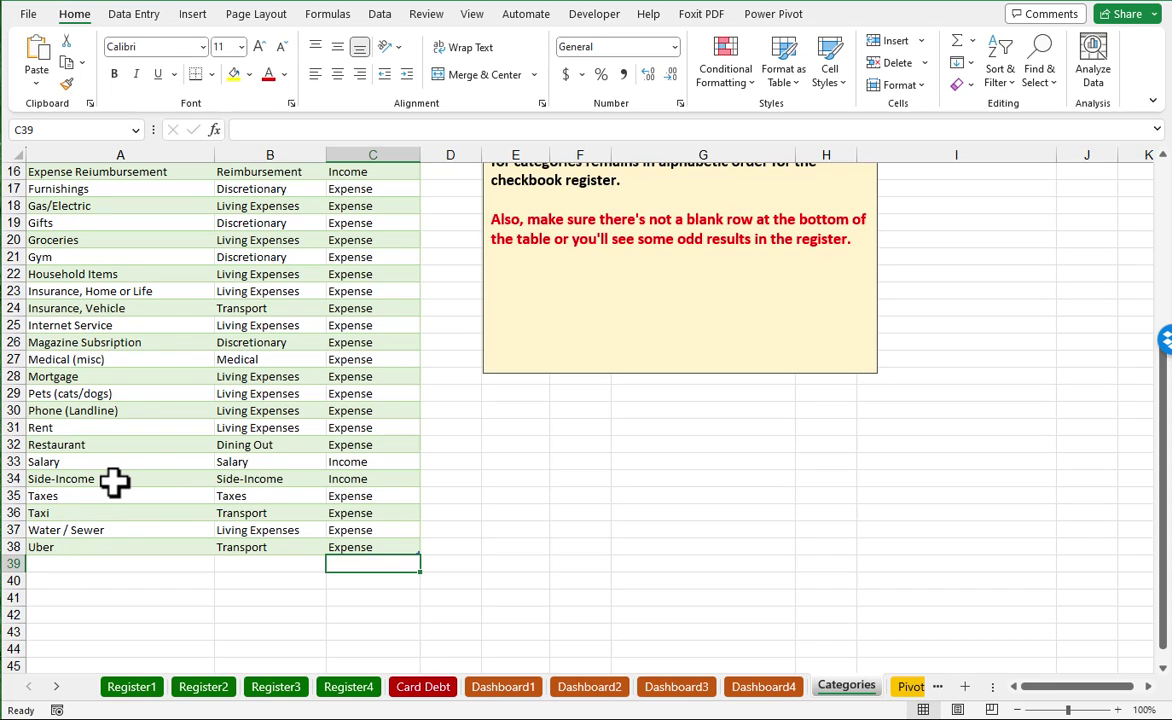
Sort the categories table alphabetically from A to Z by sub-category
{"action": "left_click", "coordinate": [105, 306]}
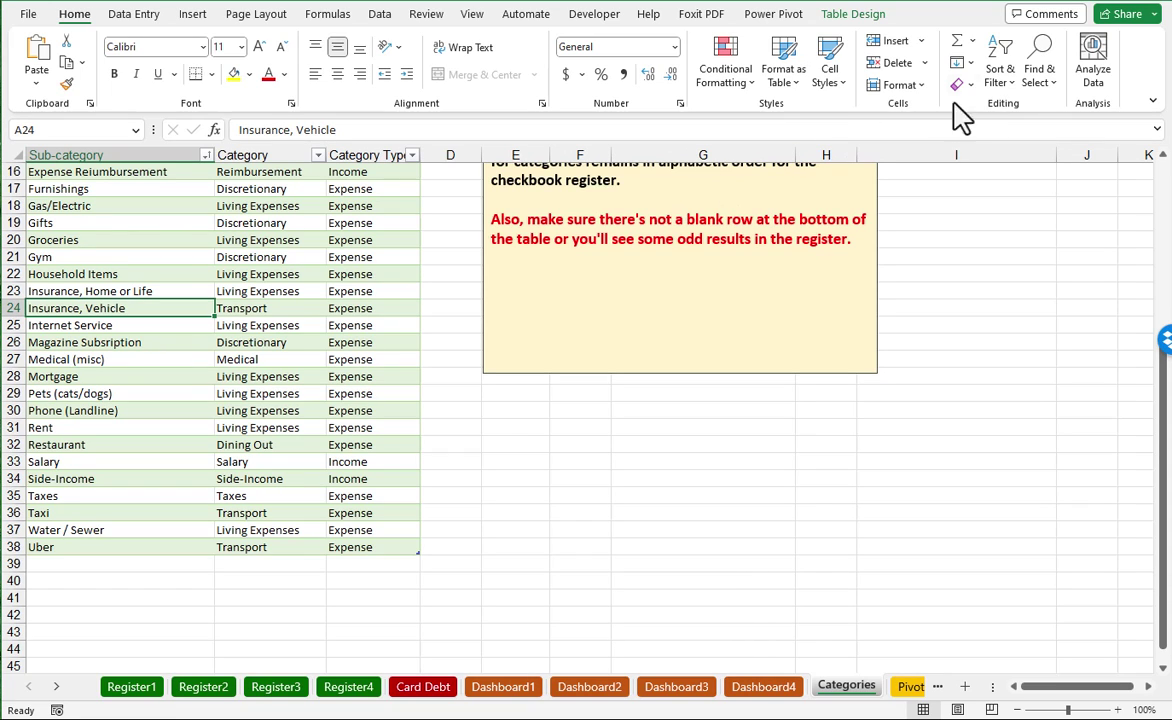
{"action": "left_click", "coordinate": [1013, 75]}
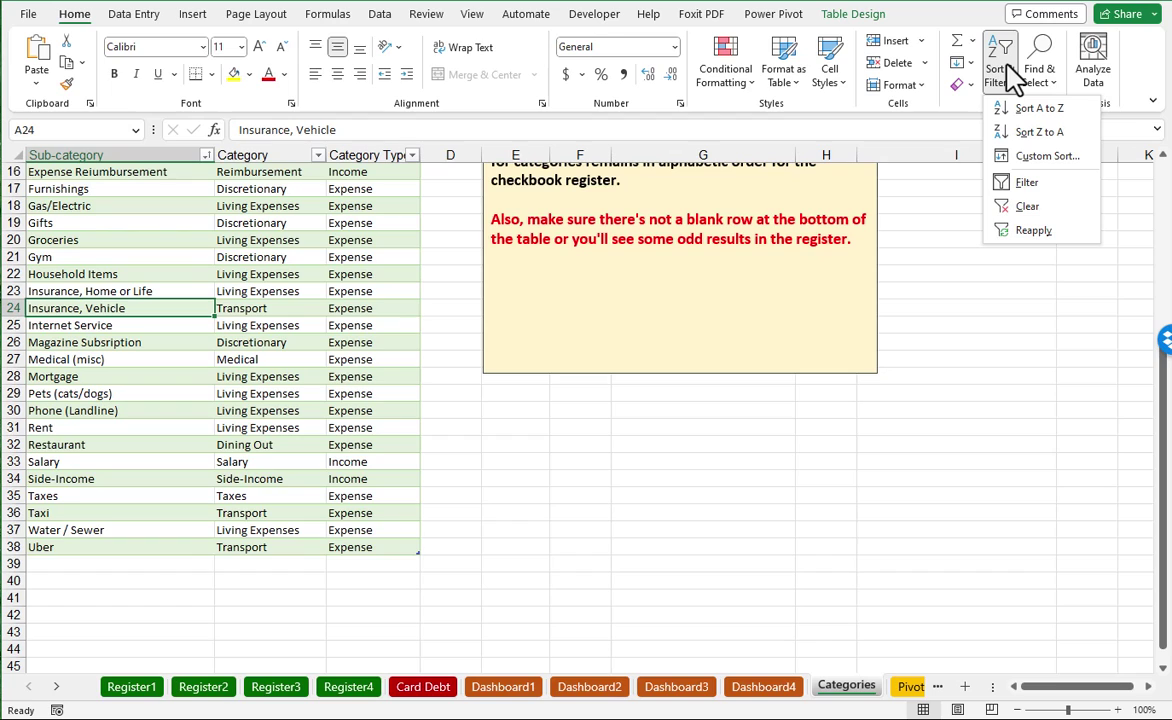
{"action": "left_click", "coordinate": [1036, 110]}
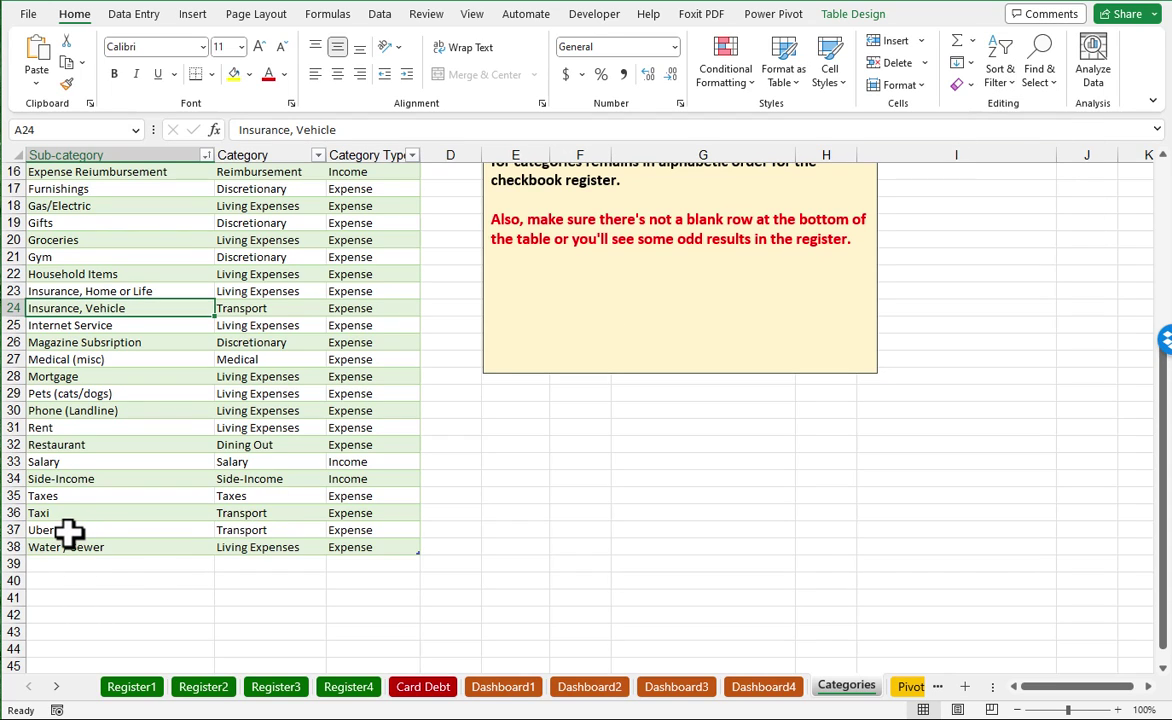
Set the sub-category of the Uber transaction in row 16 of the Register1 sheet to Uber
{"action": "left_click", "coordinate": [136, 690]}
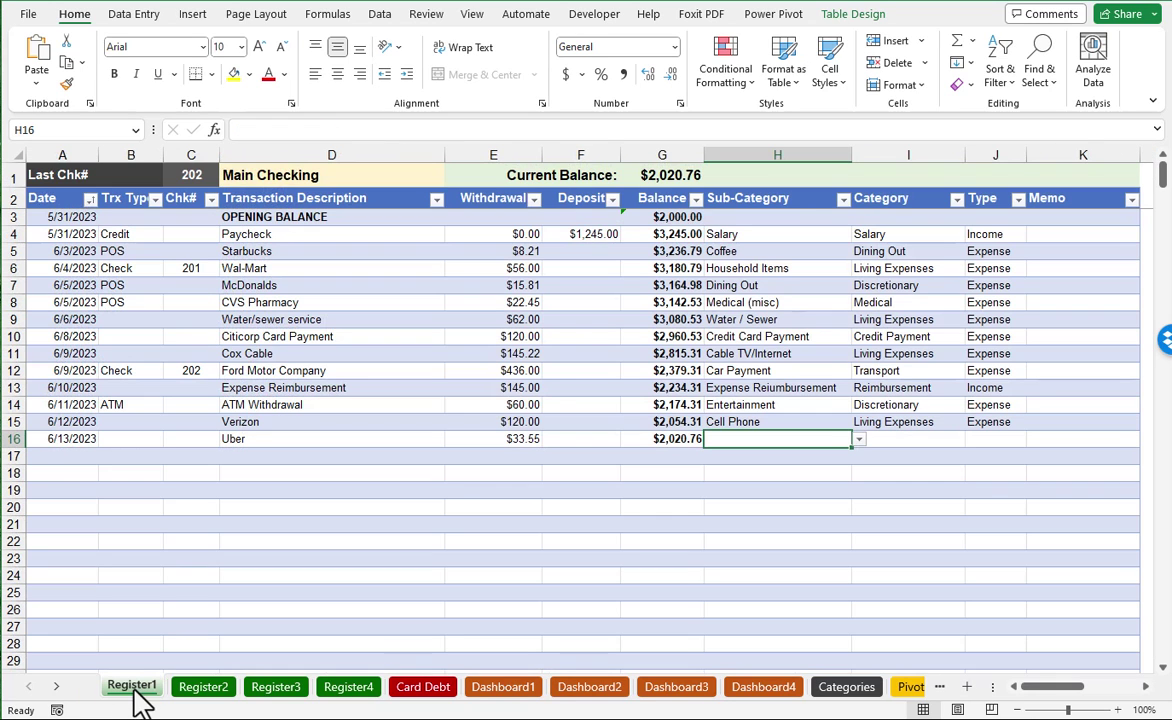
{"action": "left_click", "coordinate": [859, 440]}
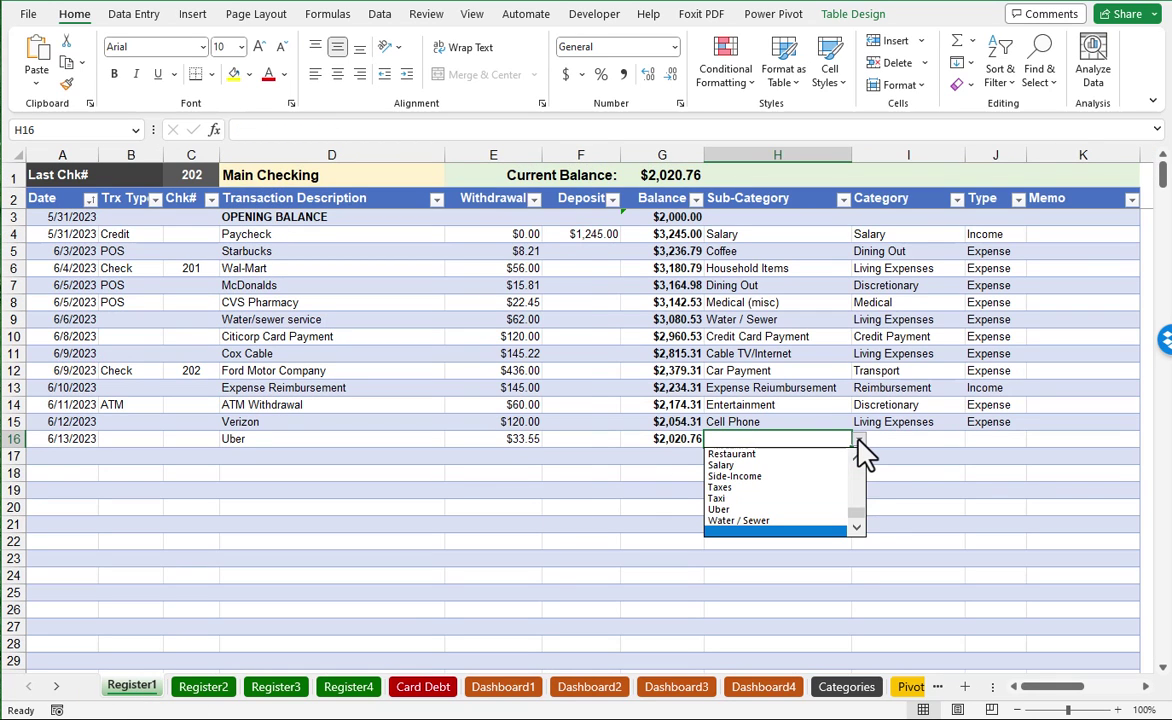
{"action": "left_click", "coordinate": [740, 510]}
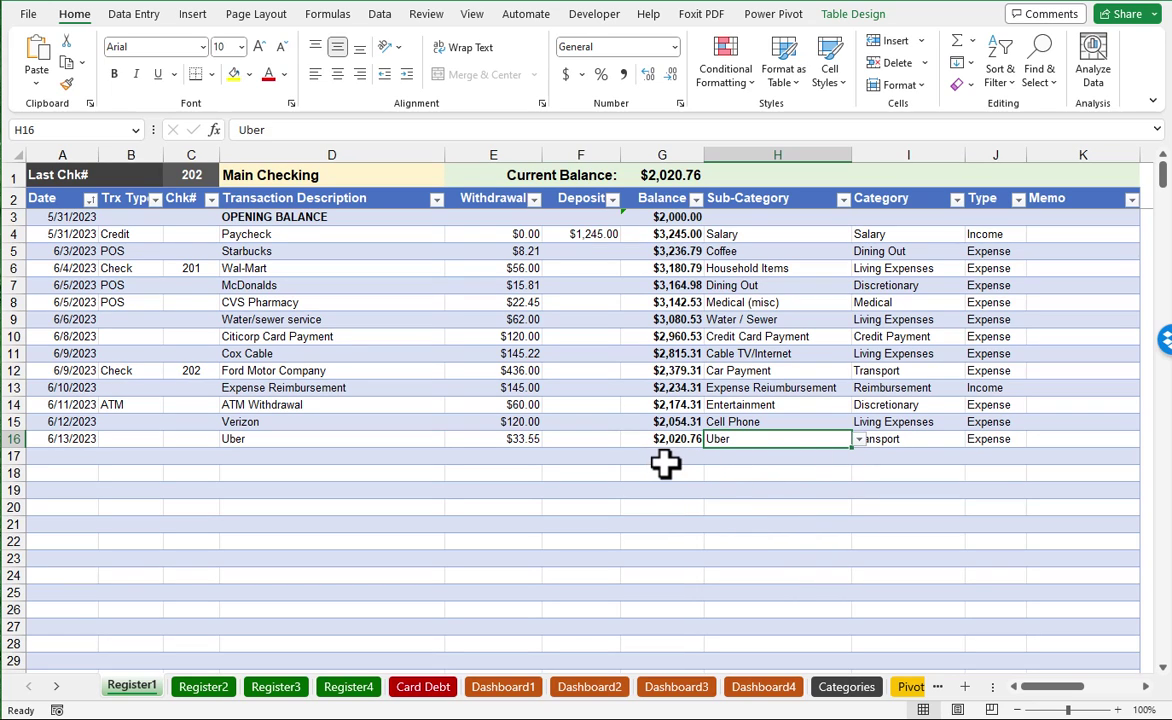
{"action": "left_click", "coordinate": [668, 458]}
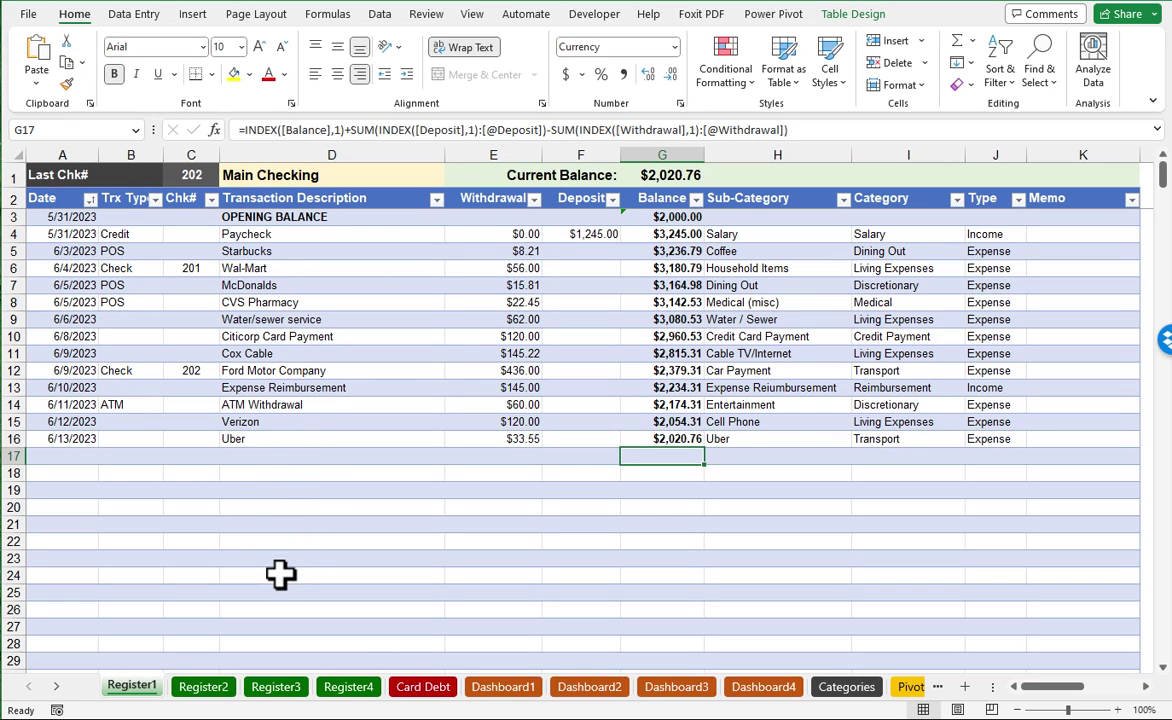
Enter upcoming bills with withdrawals in rows 29 to 31: Electric bill $265.00, Allstate Insurance $182.55 and Discover Card $200.00
{"action": "scroll", "coordinate": [286, 562], "scroll_direction": "down", "scroll_amount": 1}
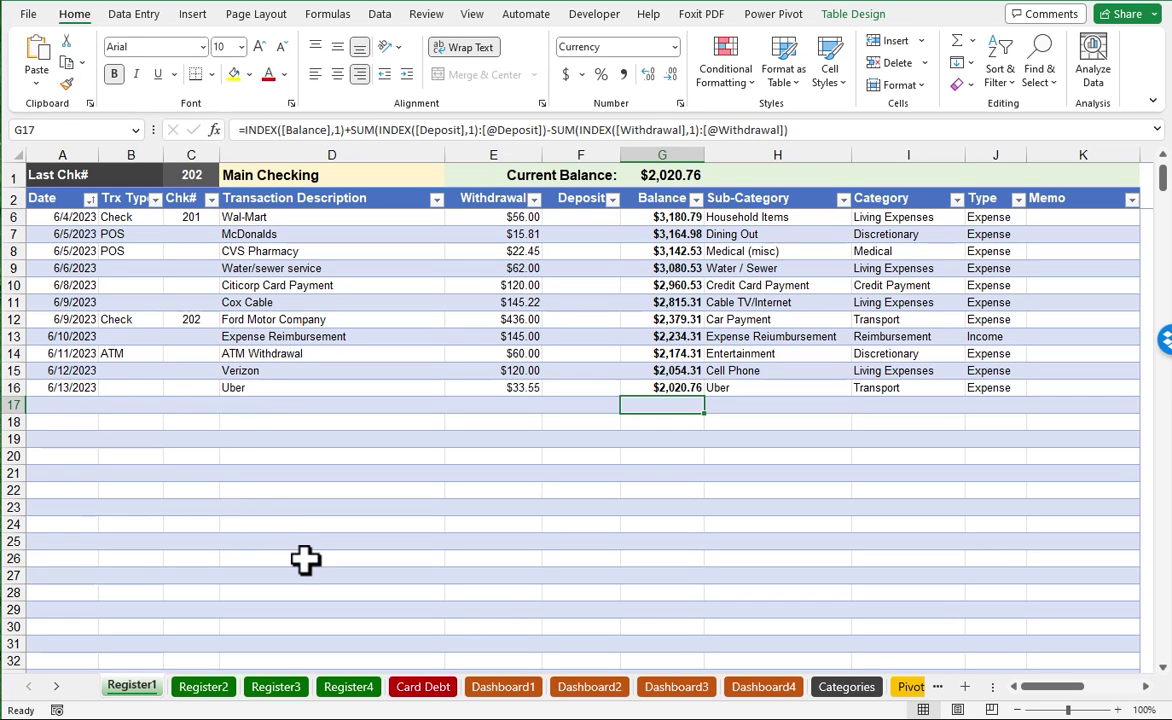
{"action": "scroll", "coordinate": [305, 560], "scroll_direction": "down", "scroll_amount": 1}
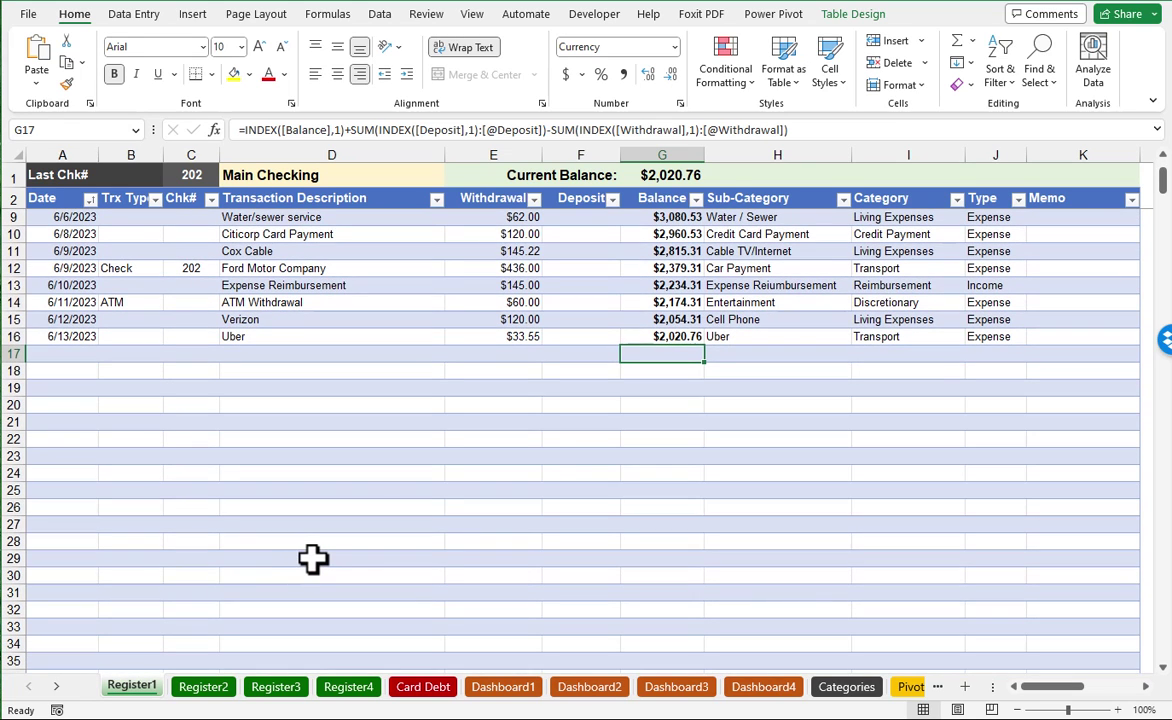
{"action": "left_click", "coordinate": [312, 558]}
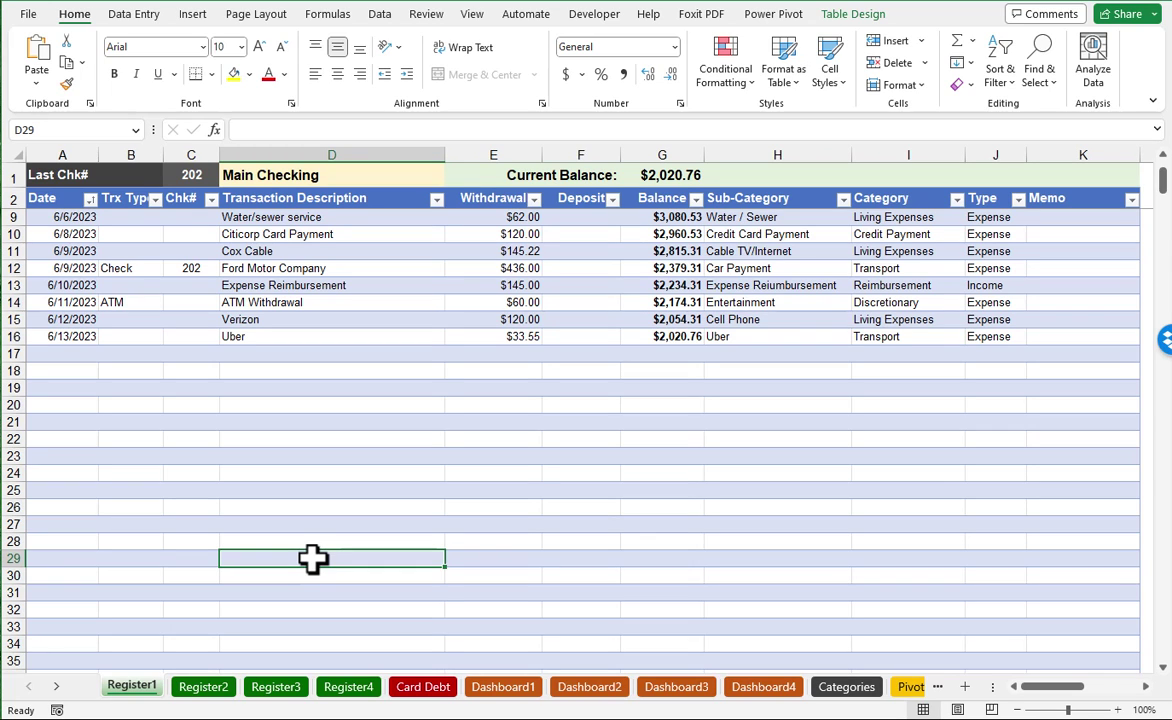
{"action": "type", "text": "Electric bill\t$265.00 Allstate Insurance\t$182.55 Discover Card\t$200.00"}
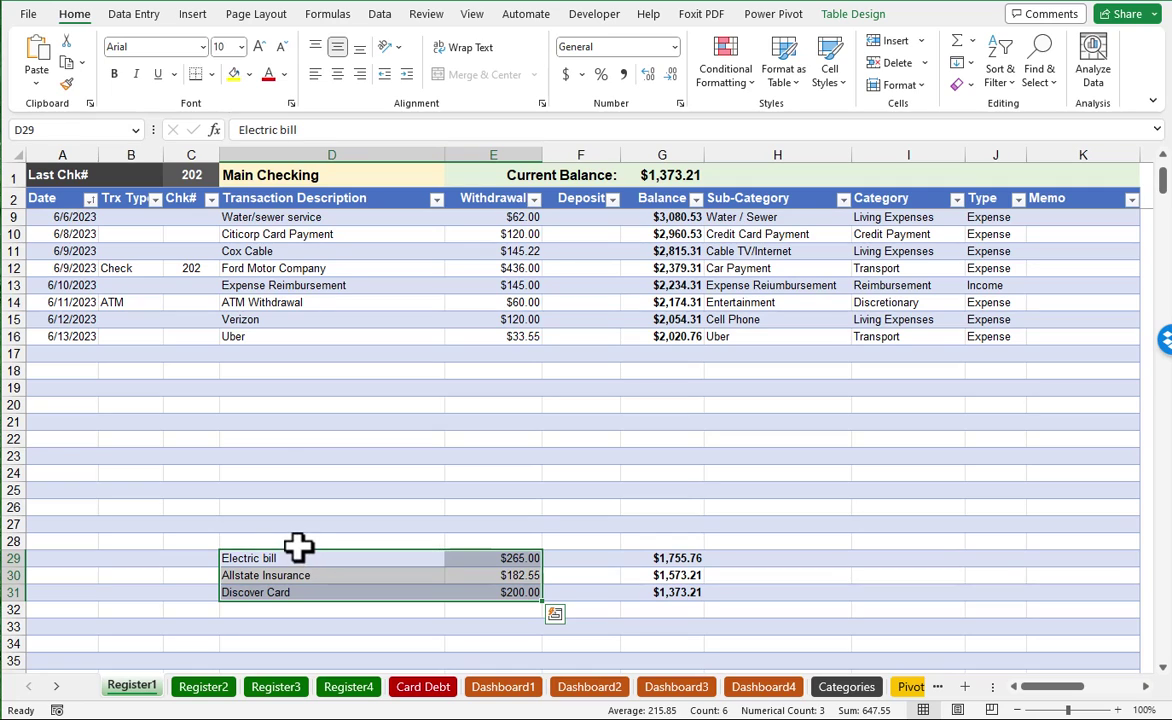
{"action": "left_click", "coordinate": [310, 538]}
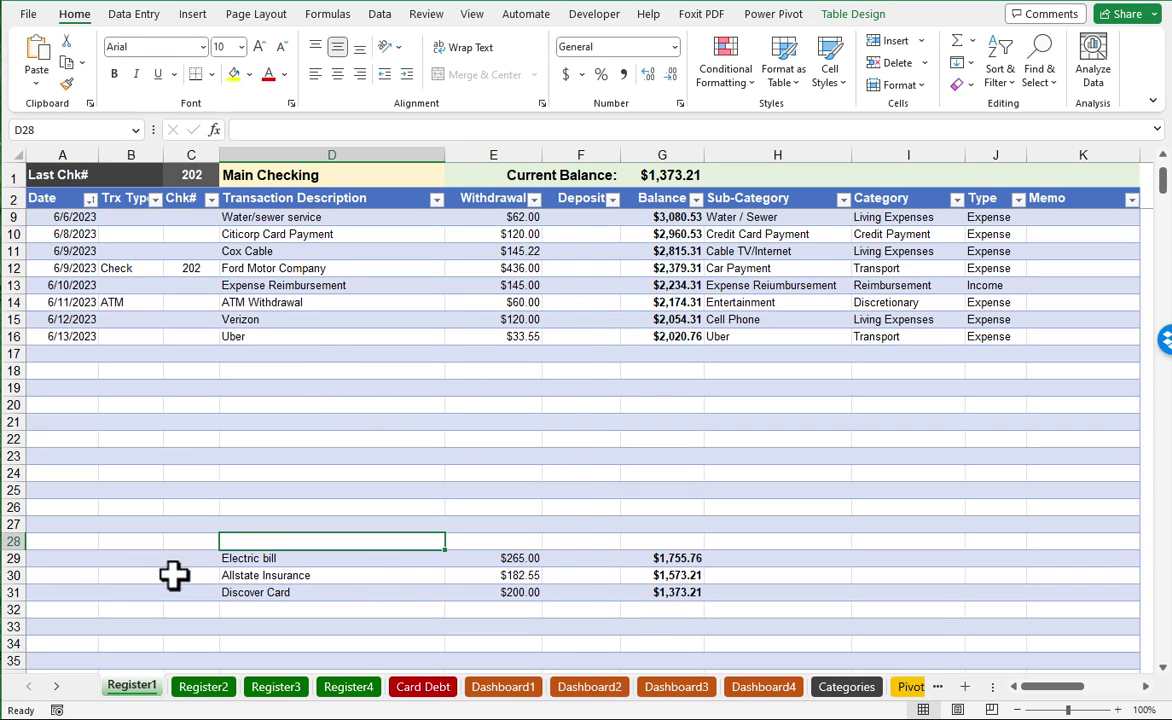
Record a transaction in row 17 dated 6/14 with the description Kroger and a withdrawal of 125
{"action": "scroll", "coordinate": [245, 458], "scroll_direction": "up", "scroll_amount": 2}
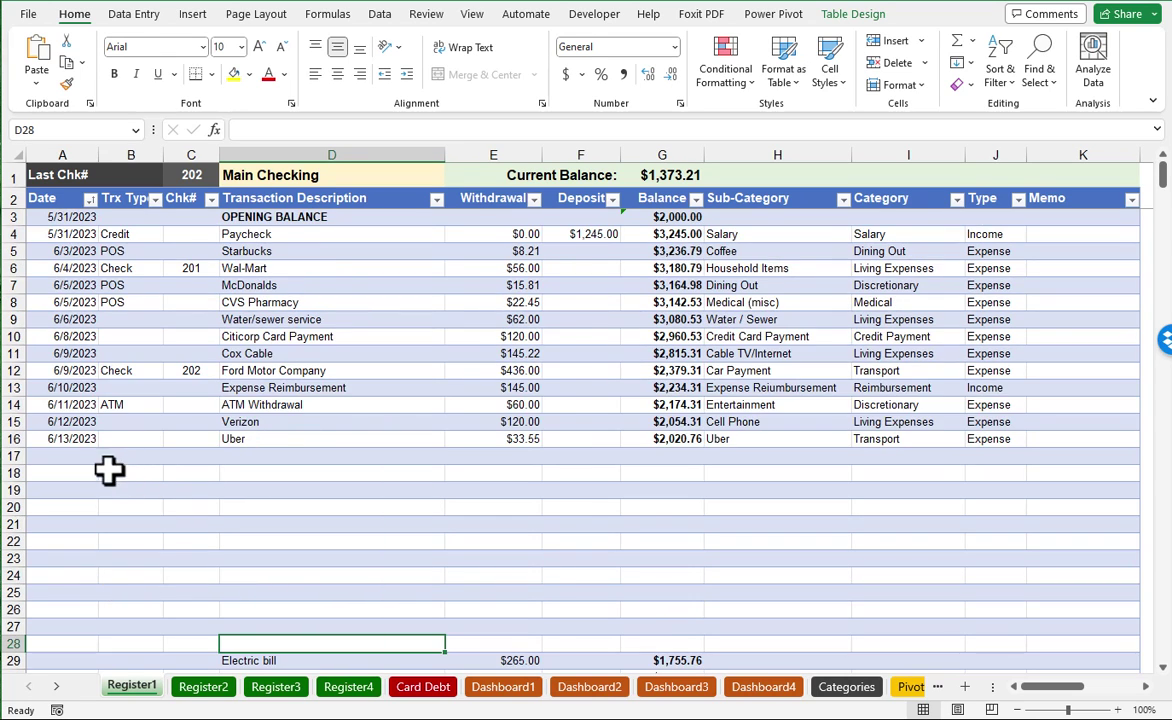
{"action": "left_click", "coordinate": [63, 458]}
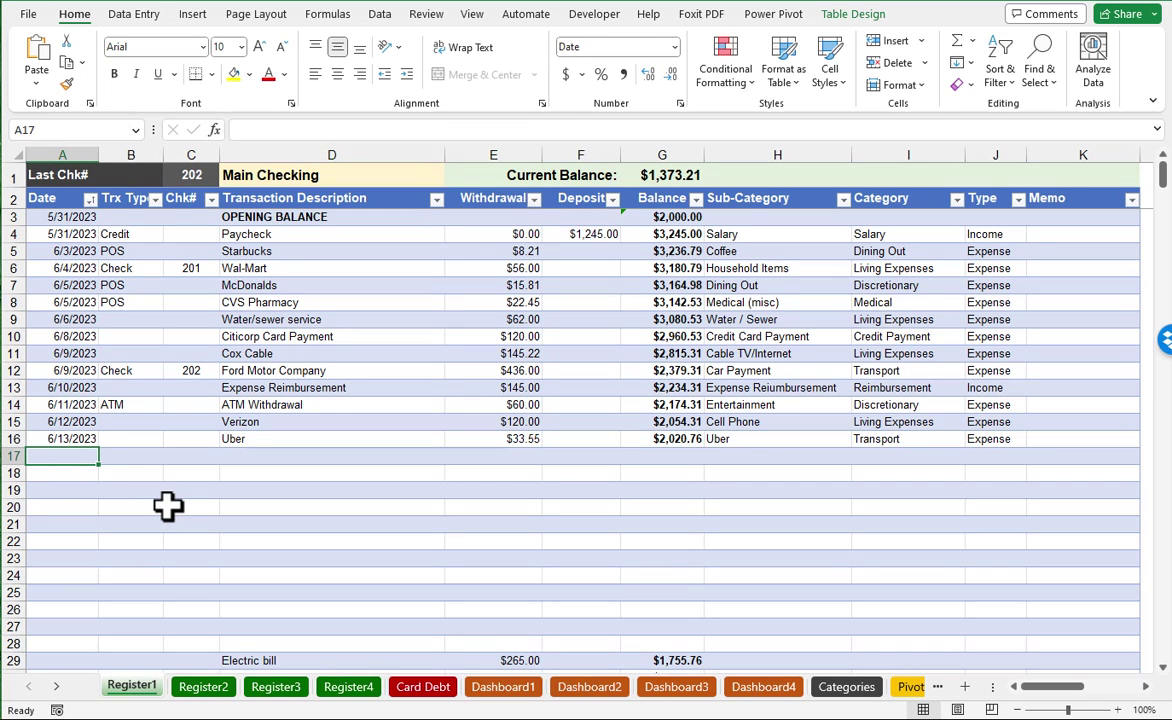
{"action": "type", "text": "6/14"}
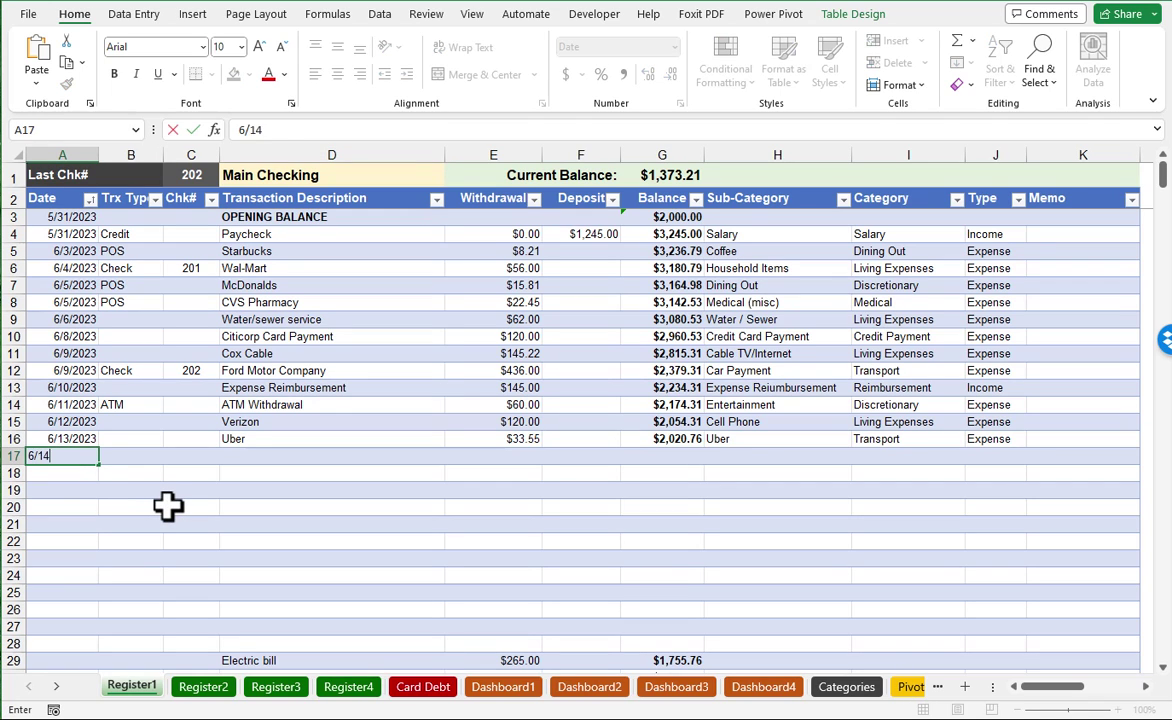
{"action": "key", "text": "Tab"}
{"action": "key", "text": "Tab"}
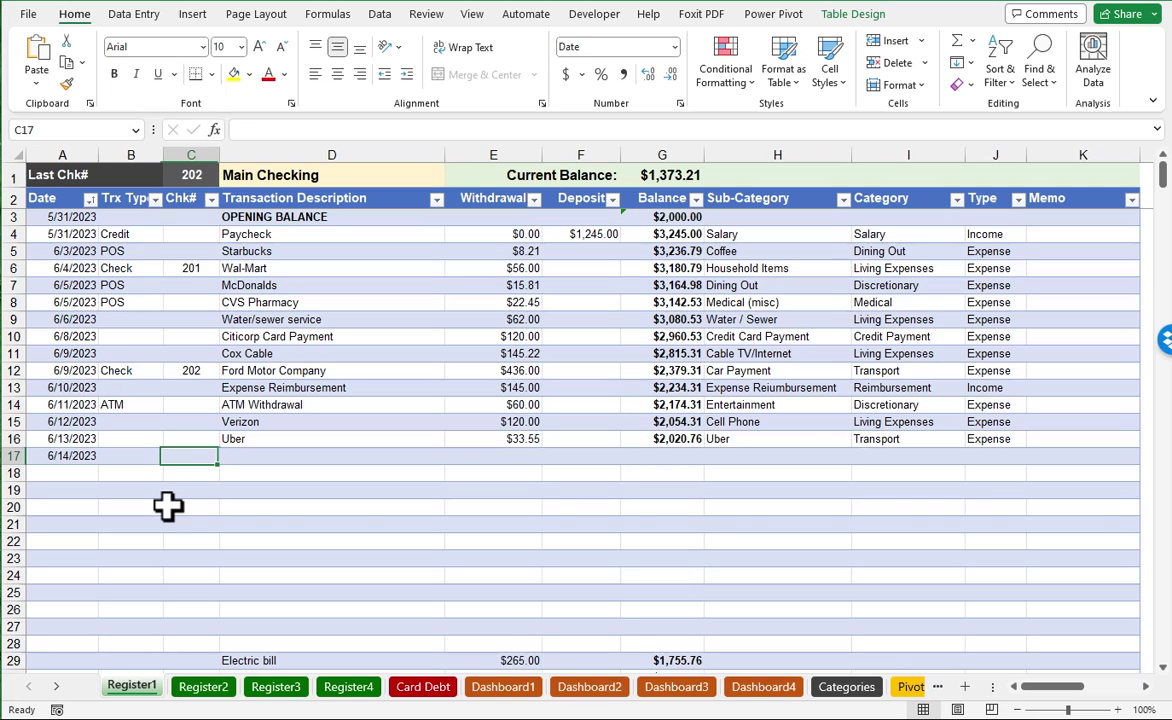
{"action": "key", "text": "Tab"}
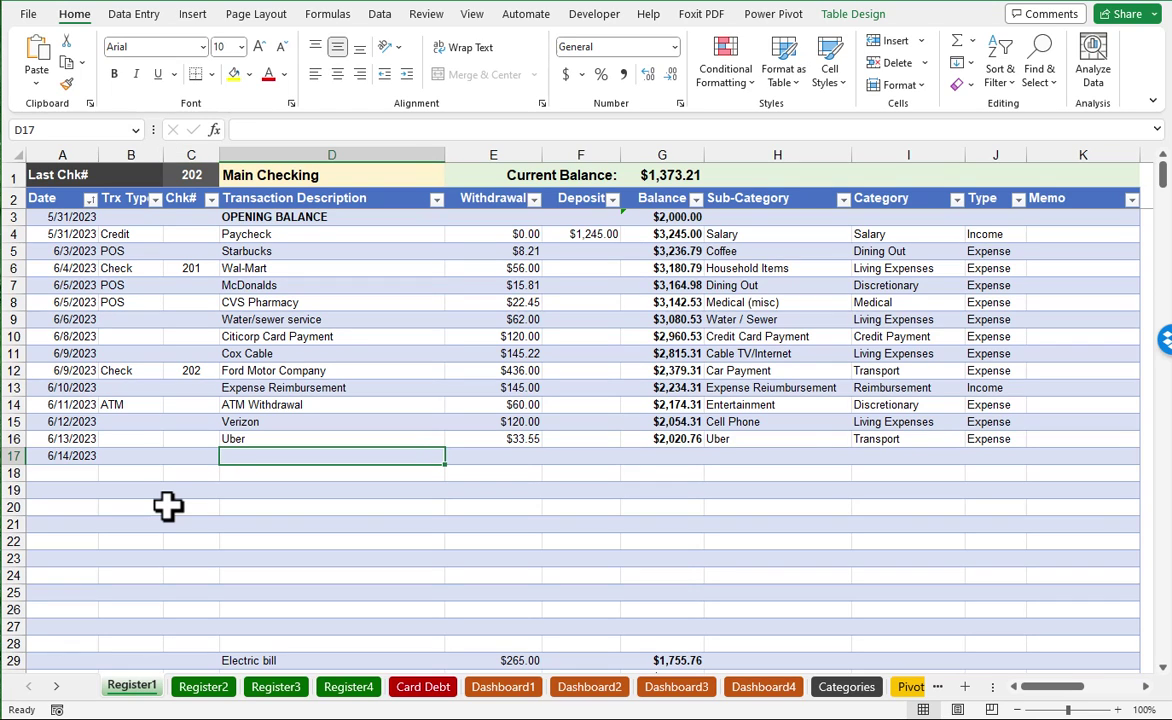
{"action": "type", "text": "Kroger"}
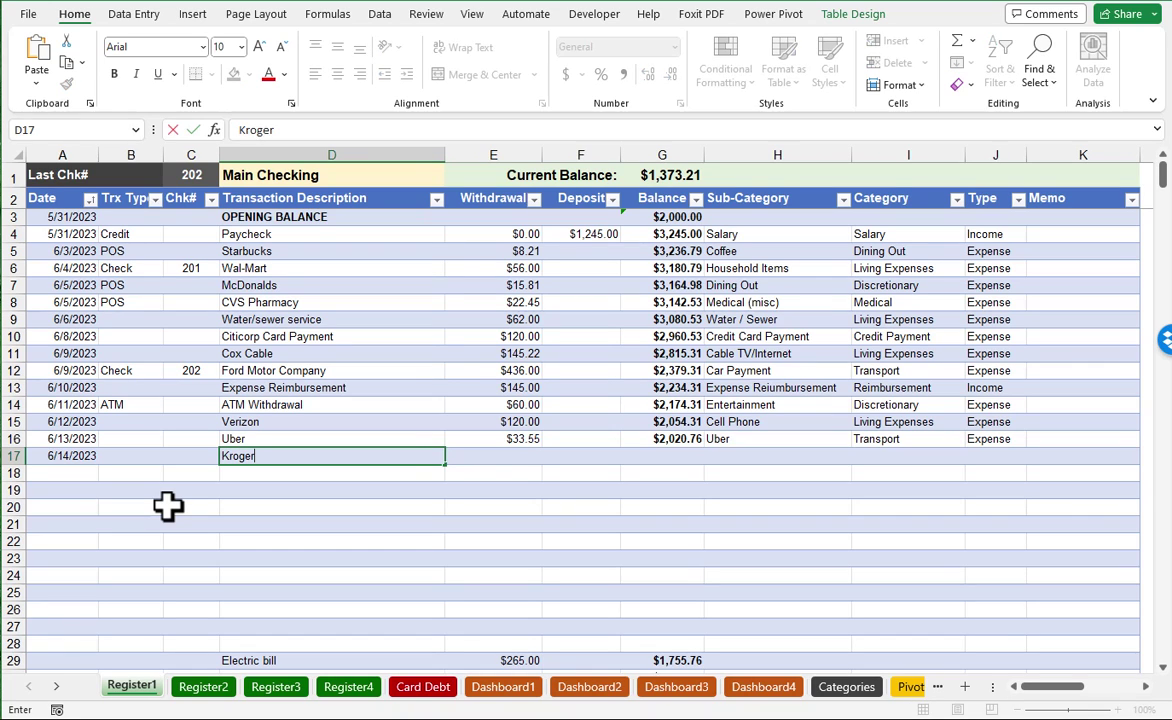
{"action": "key", "text": "Tab"}
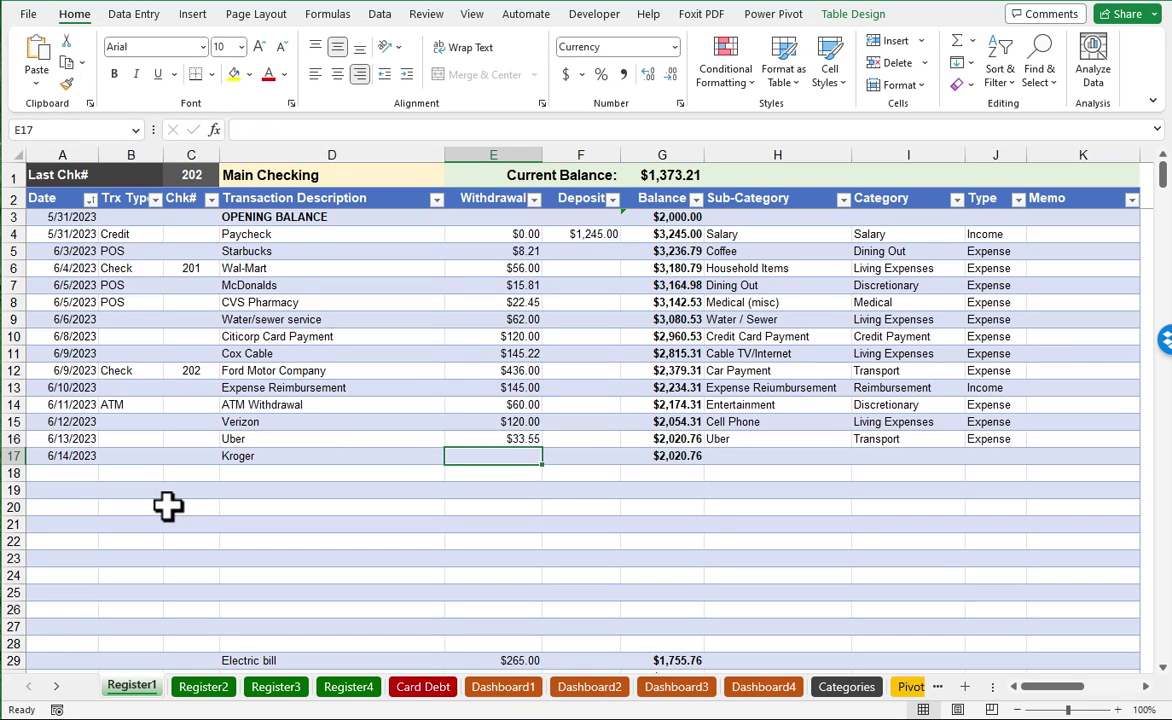
{"action": "type", "text": "125"}
{"action": "key", "text": "Tab"}
{"action": "key", "text": "Tab"}
{"action": "key", "text": "Tab"}
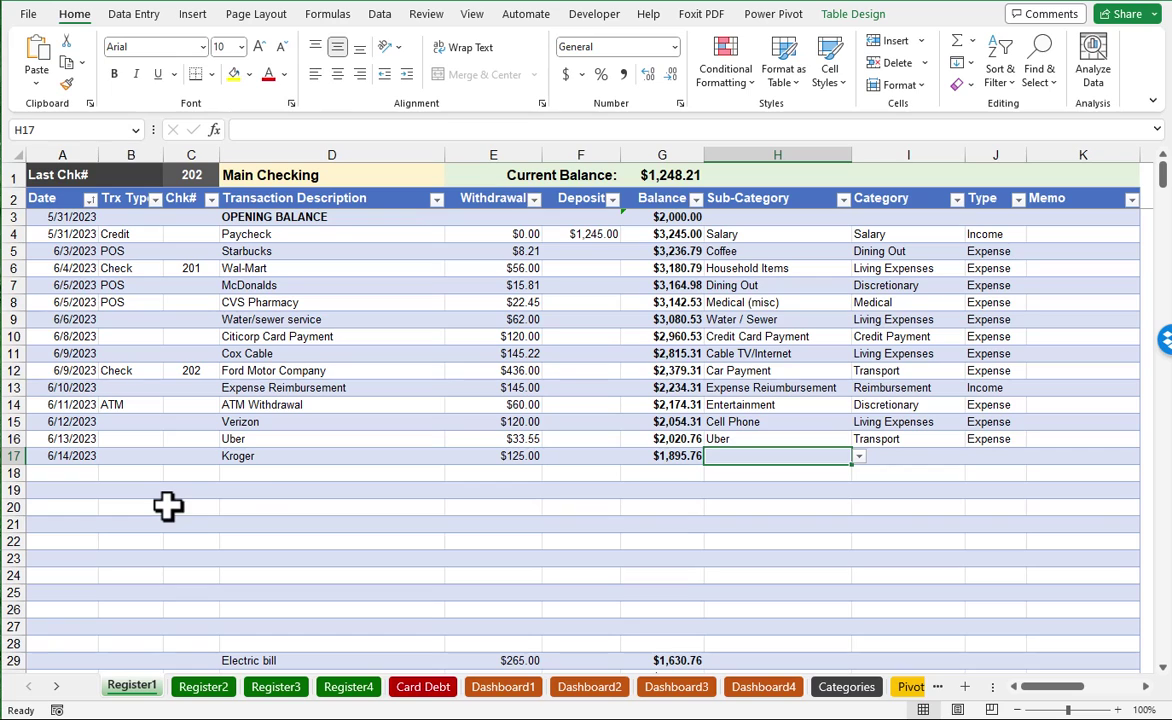
Set the Kroger transaction's sub-category to Groceries
{"action": "left_click", "coordinate": [858, 456]}
{"action": "left_click_drag", "start_coordinate": [847, 524], "coordinate": [819, 540]}
{"action": "left_click", "coordinate": [778, 549]}
{"action": "left_click", "coordinate": [330, 477]}
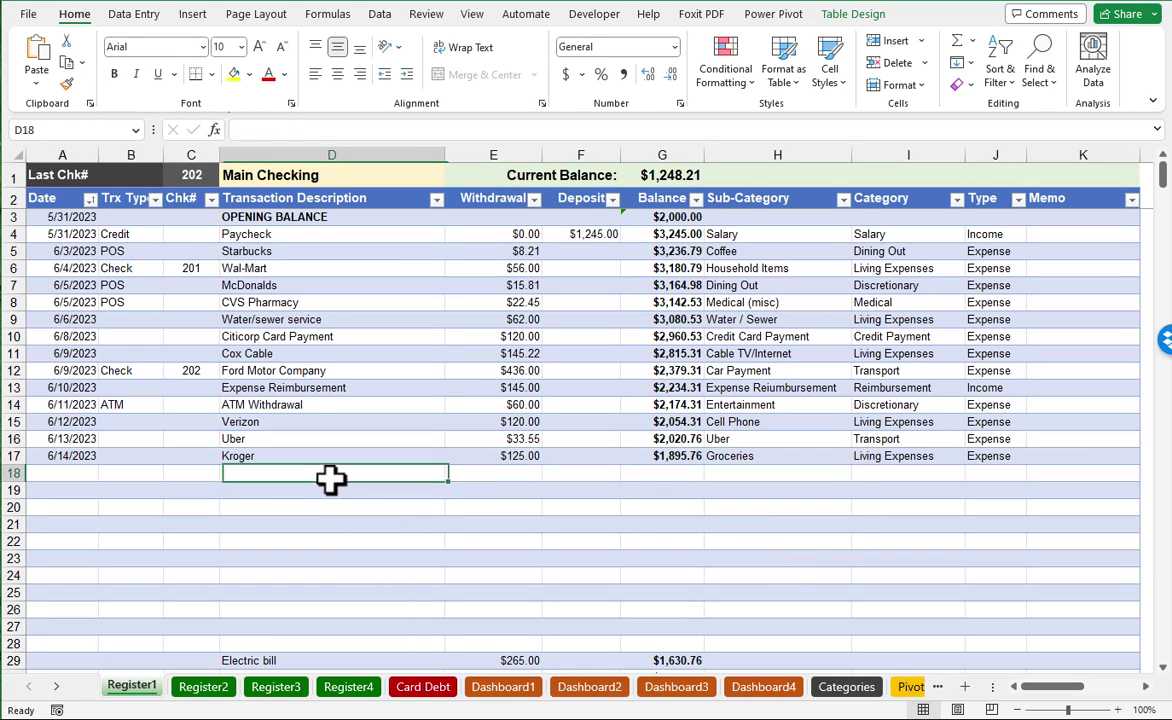
Insert a sheet row at row 24 of the Register1 sheet, in the blank area above the upcoming bills
{"action": "scroll", "coordinate": [345, 518], "scroll_direction": "down", "scroll_amount": 1}
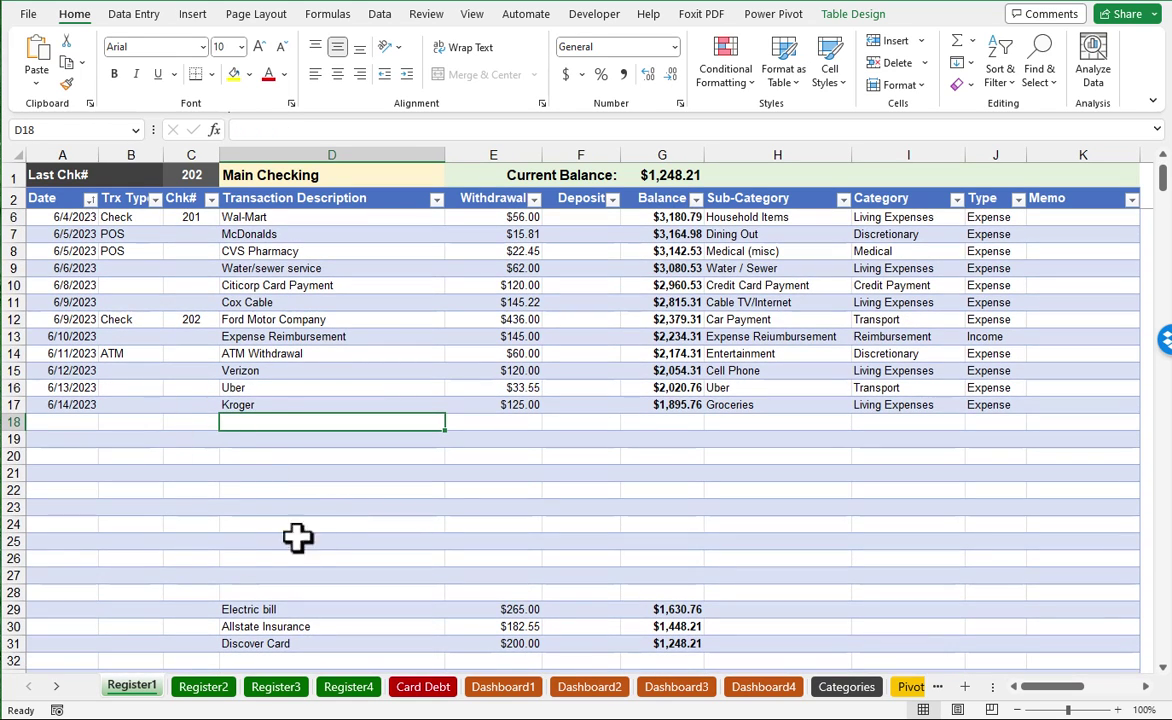
{"action": "scroll", "coordinate": [232, 495], "scroll_direction": "down", "scroll_amount": 2}
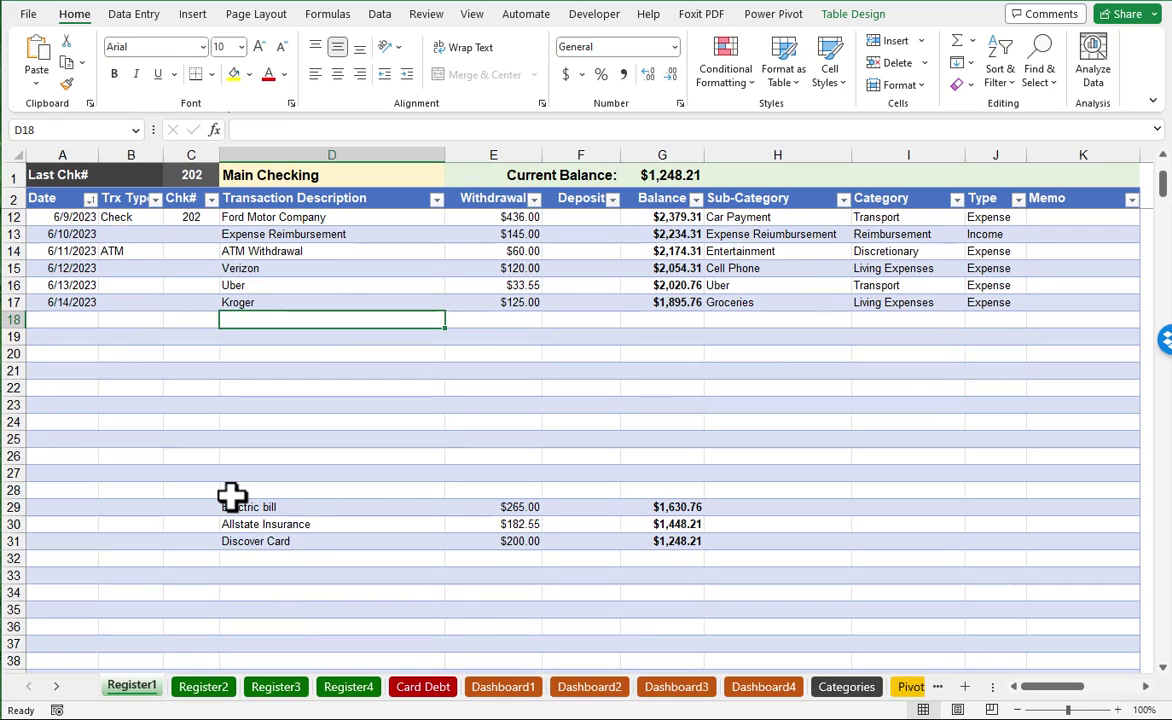
{"action": "left_click", "coordinate": [49, 422]}
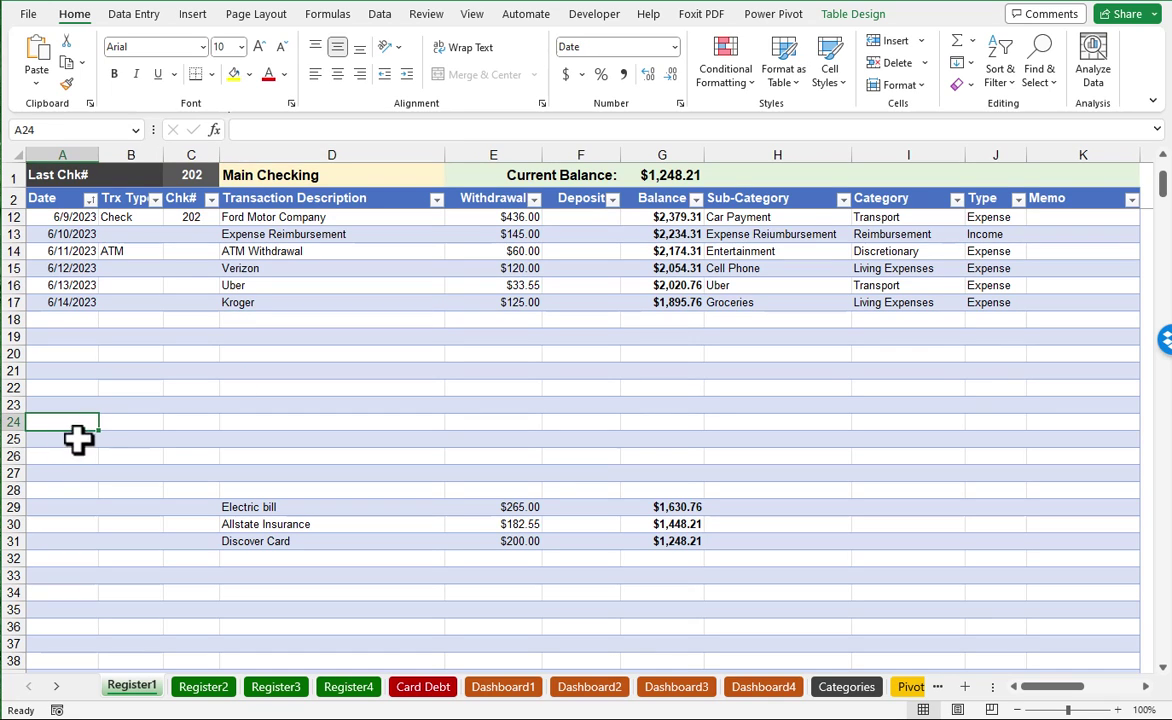
{"action": "left_click", "coordinate": [920, 42]}
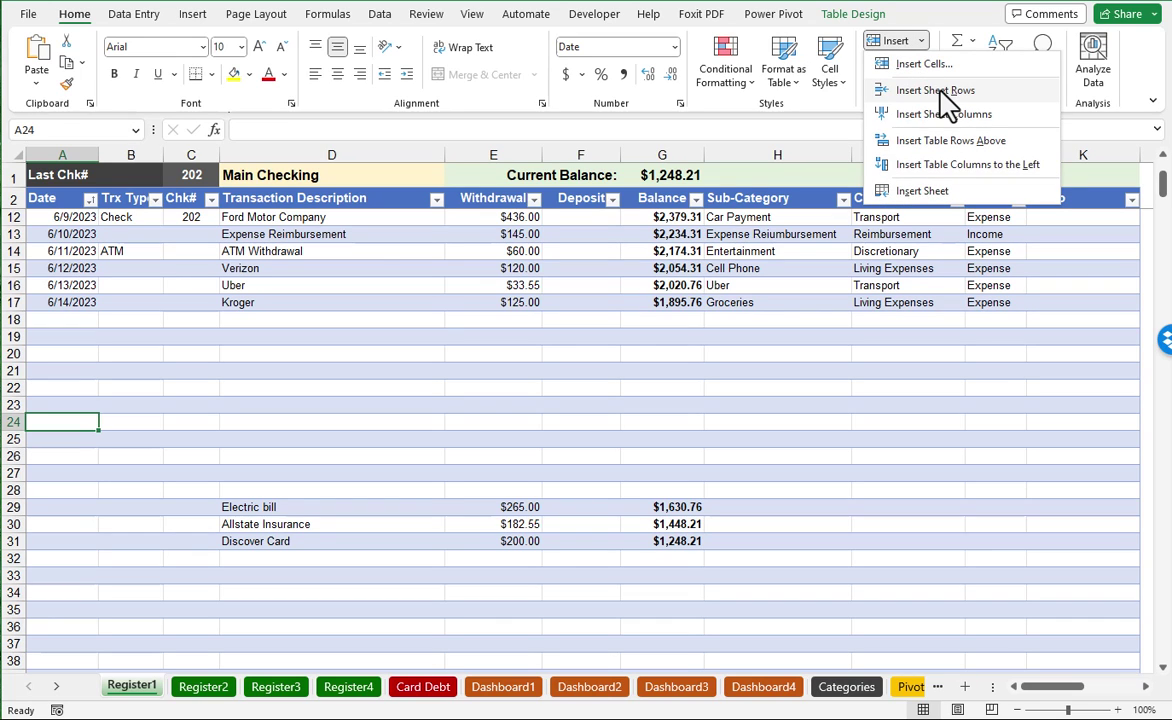
{"action": "left_click", "coordinate": [938, 92]}
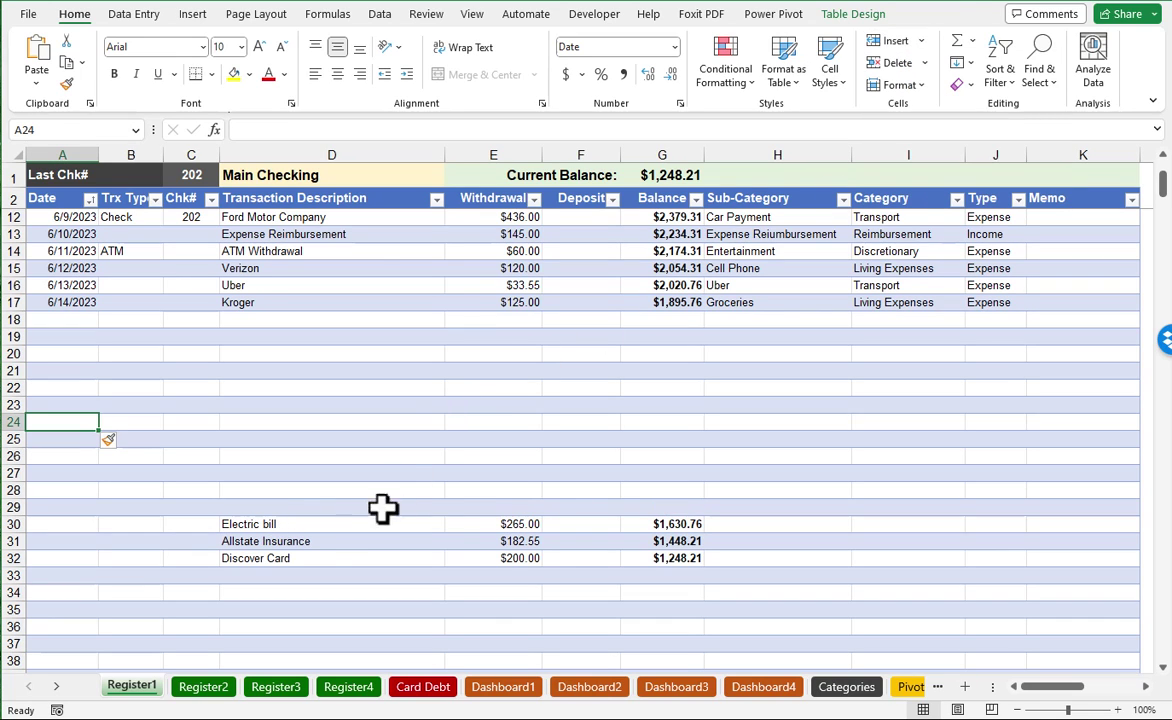
Move the descriptions and withdrawals of the three upcoming bills from D30:E32 to the range starting at D24
{"action": "left_click_drag", "start_coordinate": [261, 523], "coordinate": [509, 565]}
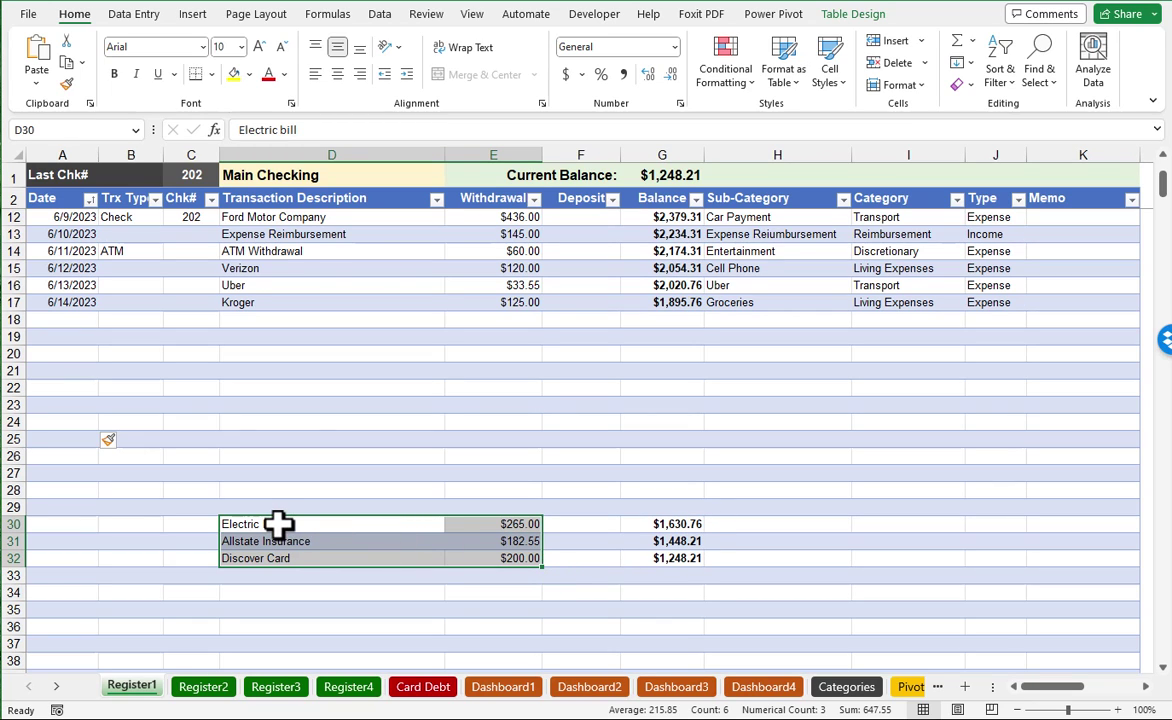
{"action": "right_click", "coordinate": [340, 526]}
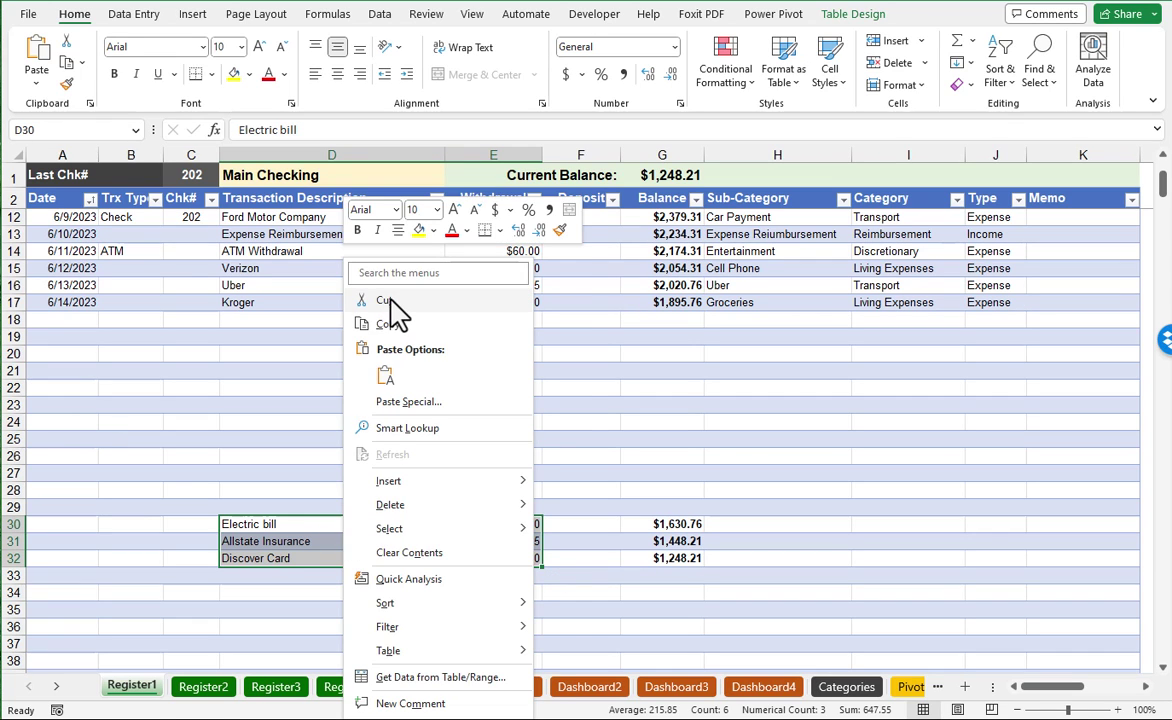
{"action": "left_click", "coordinate": [362, 299]}
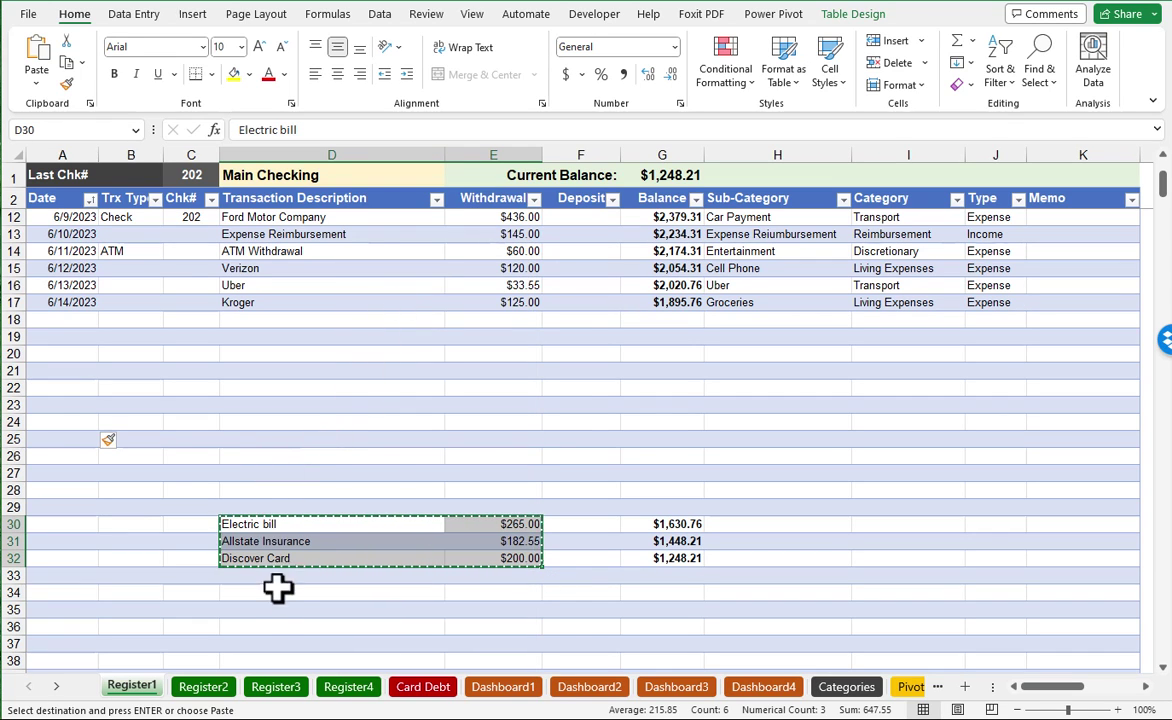
{"action": "left_click", "coordinate": [262, 418]}
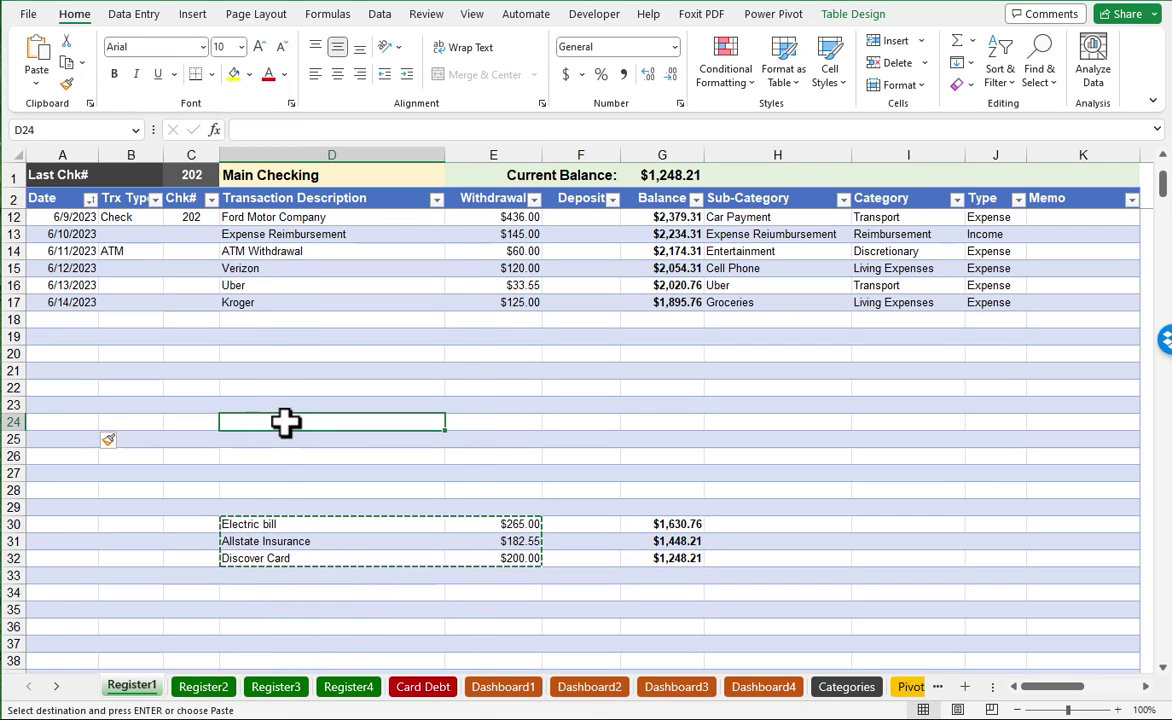
{"action": "right_click", "coordinate": [285, 422]}
{"action": "left_click", "coordinate": [331, 377]}
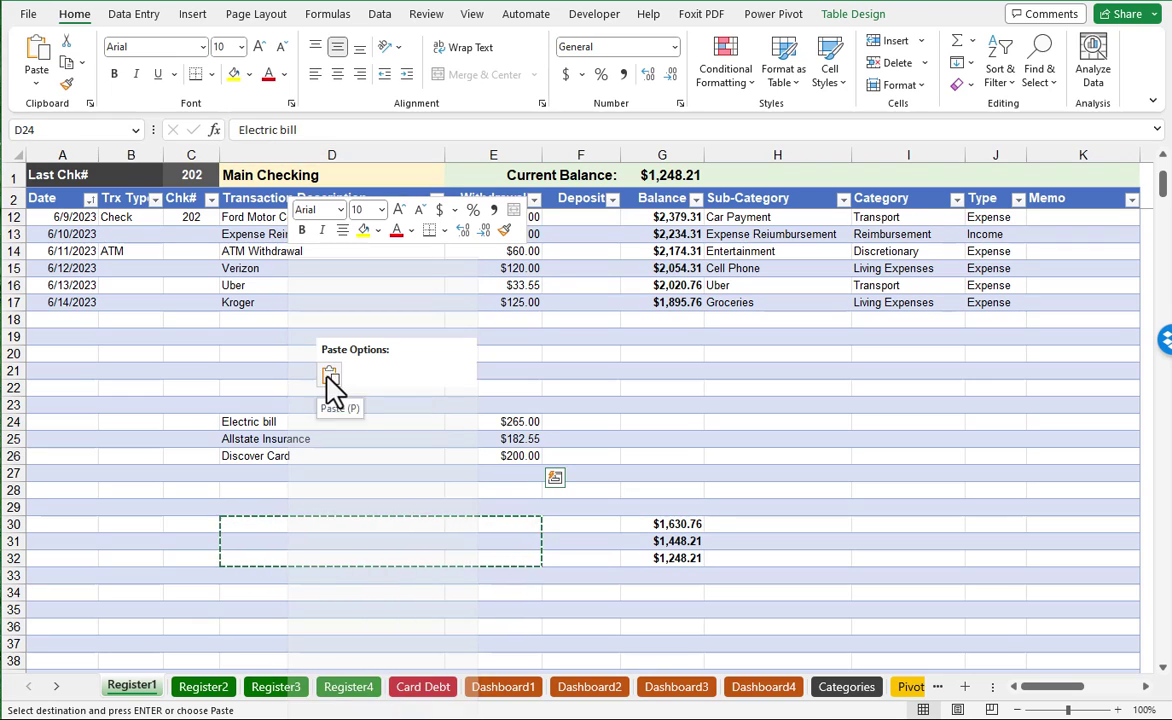
{"action": "left_click", "coordinate": [337, 487]}
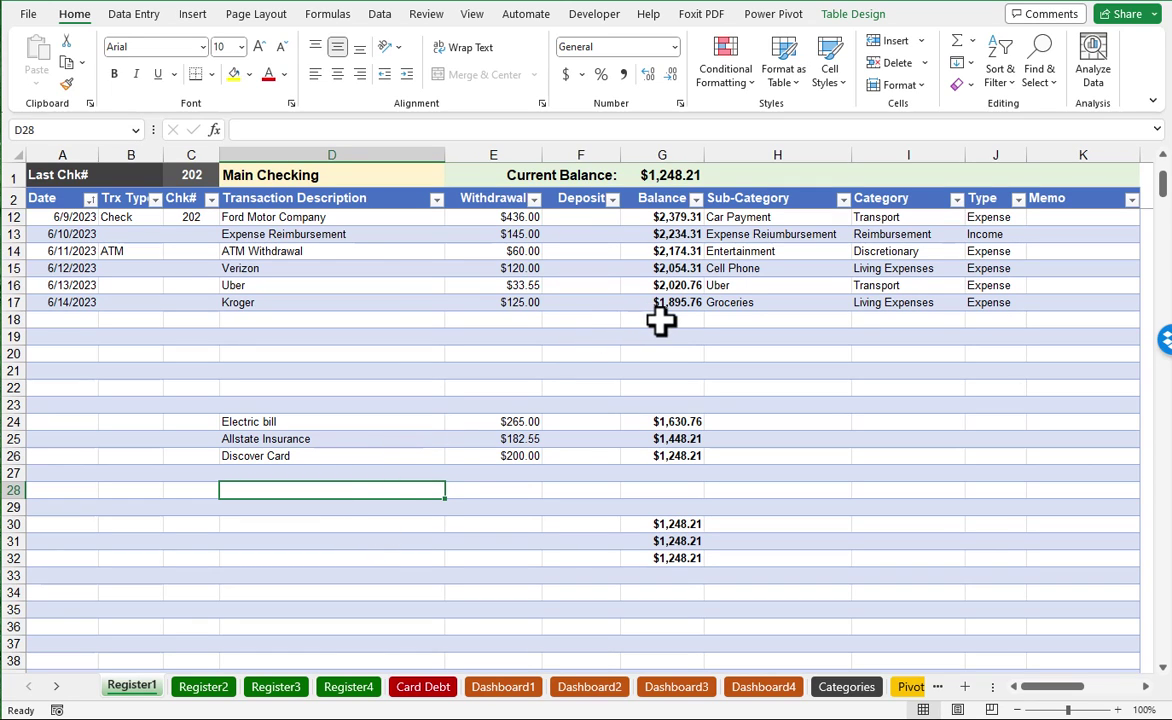
Enter a sample transaction in row 20 with the text "description" and a withdrawal of 55
{"action": "left_click", "coordinate": [280, 321]}
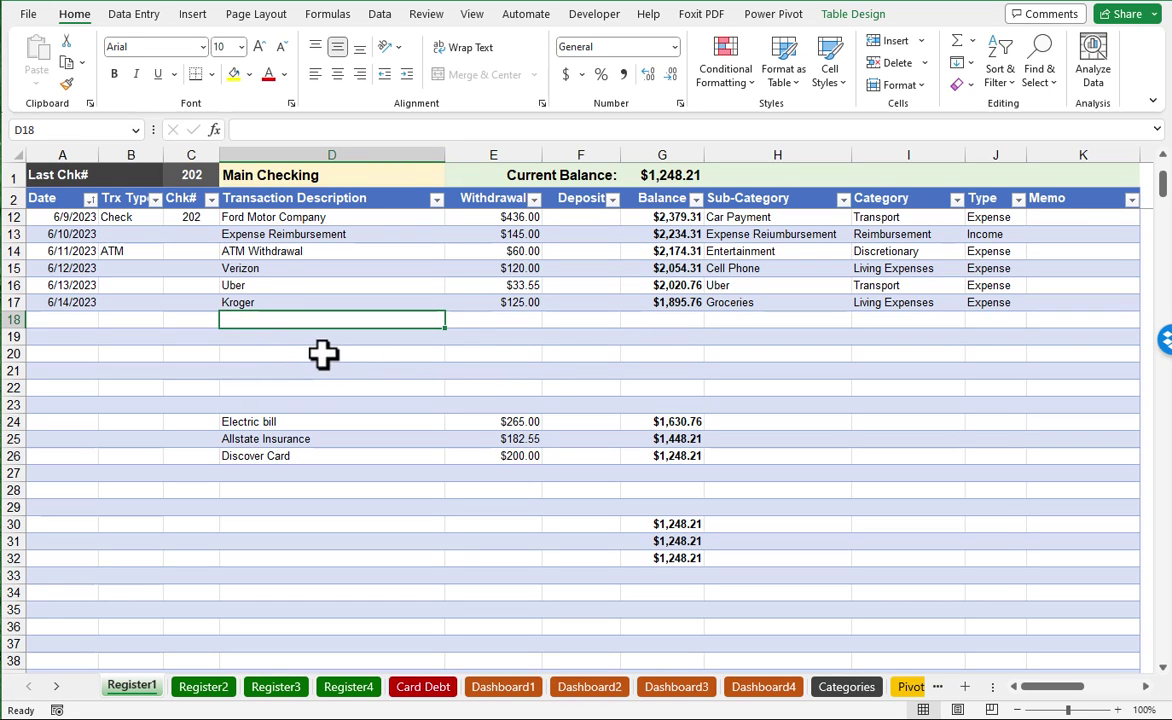
{"action": "left_click", "coordinate": [491, 358]}
{"action": "type", "text": "55"}
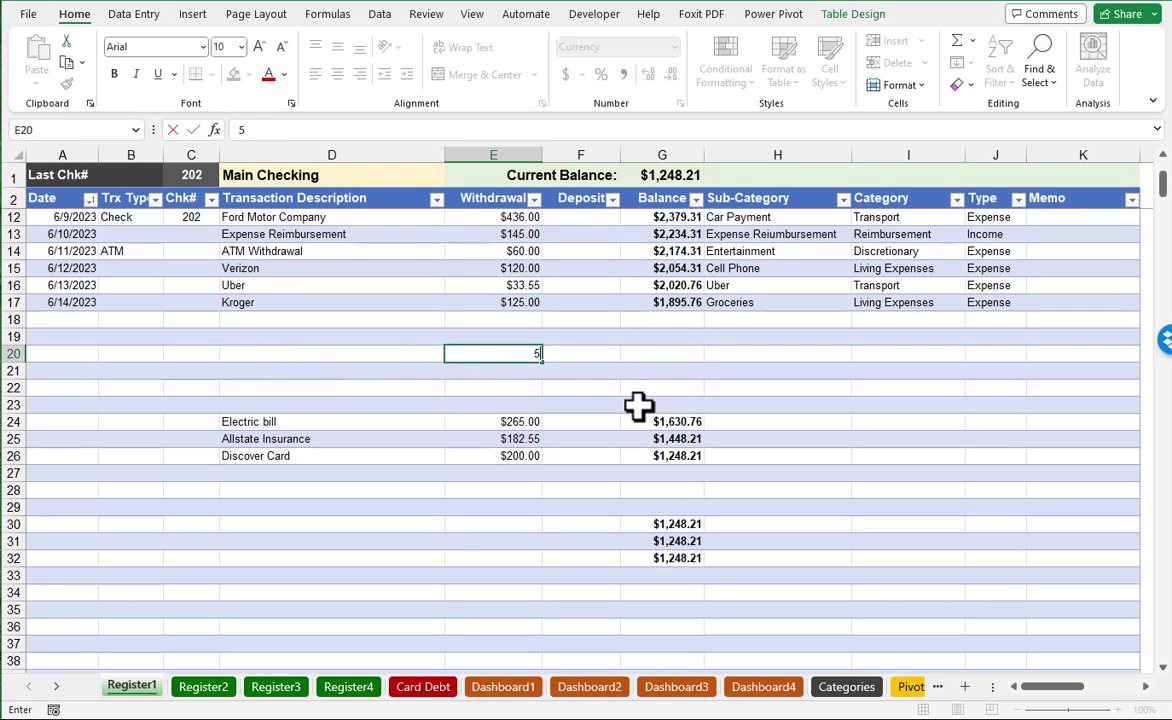
{"action": "key", "text": "Return"}
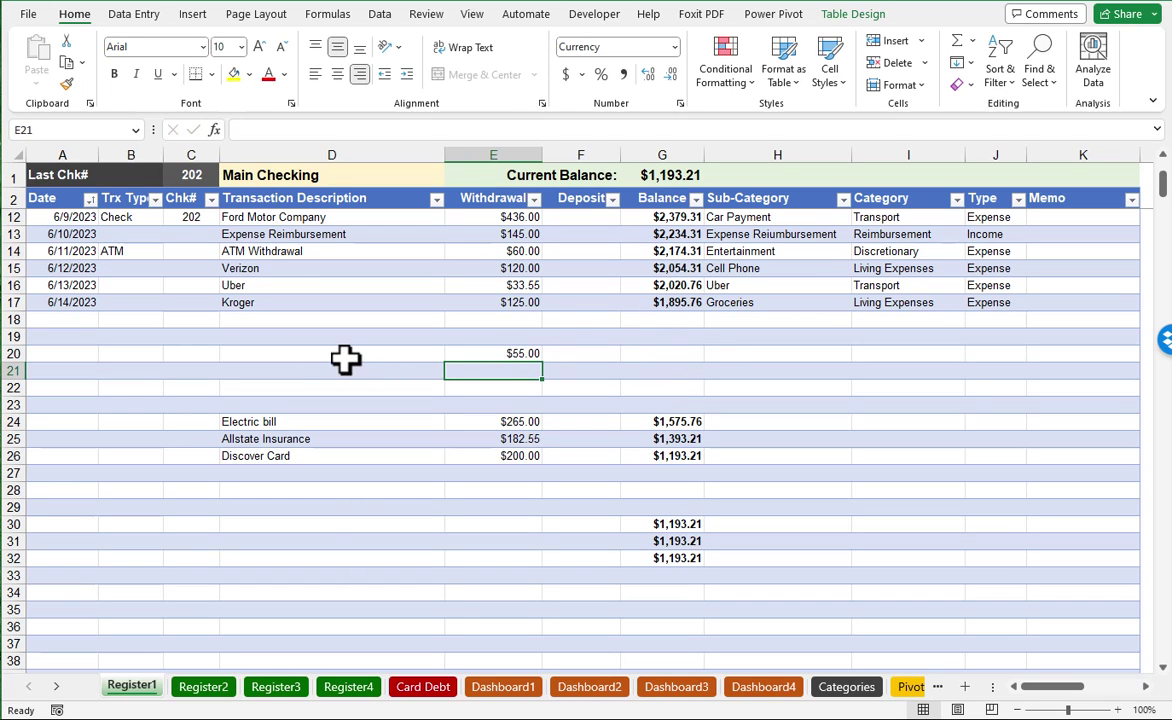
{"action": "left_click", "coordinate": [334, 351]}
{"action": "type", "text": "description"}
{"action": "key", "text": "Return"}
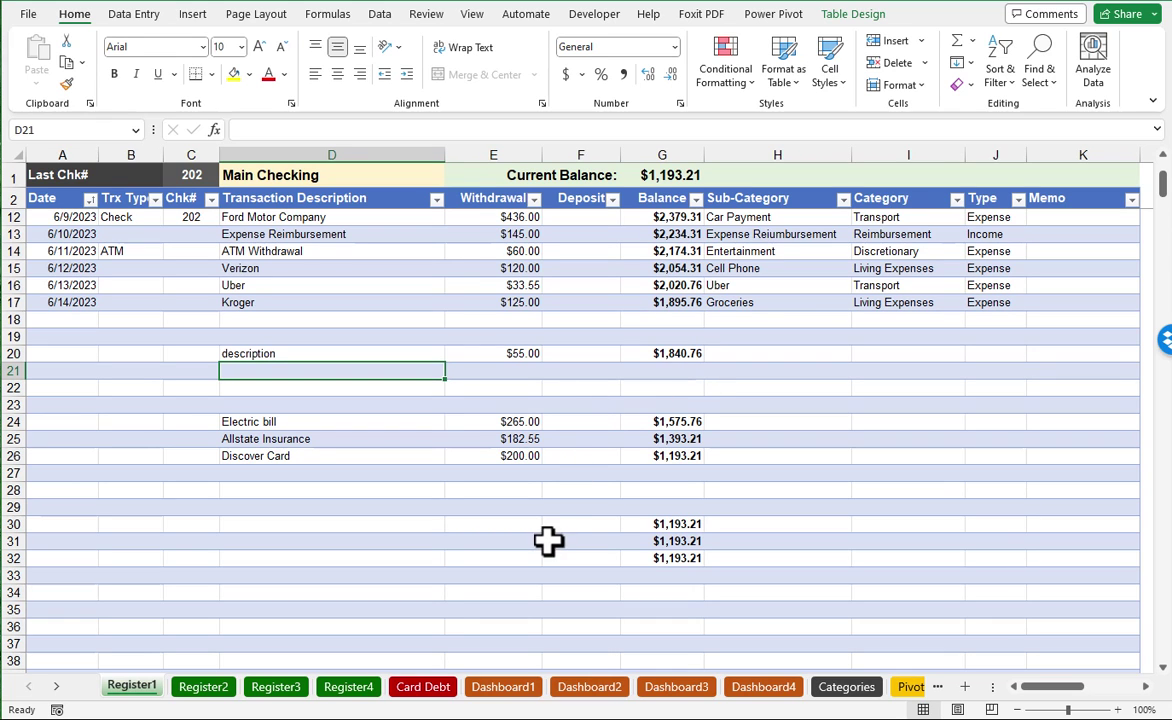
Clear the sample transaction and the upcoming bills from the description and withdrawal cells D20:E26
{"action": "scroll", "coordinate": [654, 489], "scroll_direction": "up", "scroll_amount": 3}
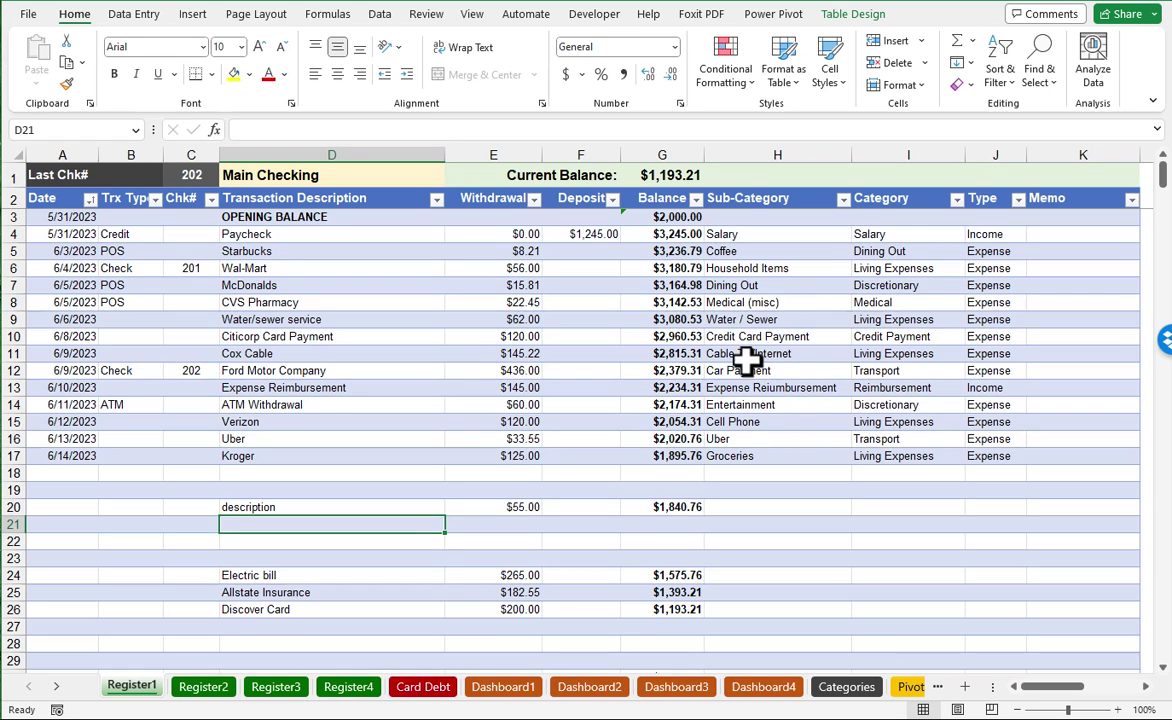
{"action": "scroll", "coordinate": [685, 331], "scroll_direction": "down", "scroll_amount": 1}
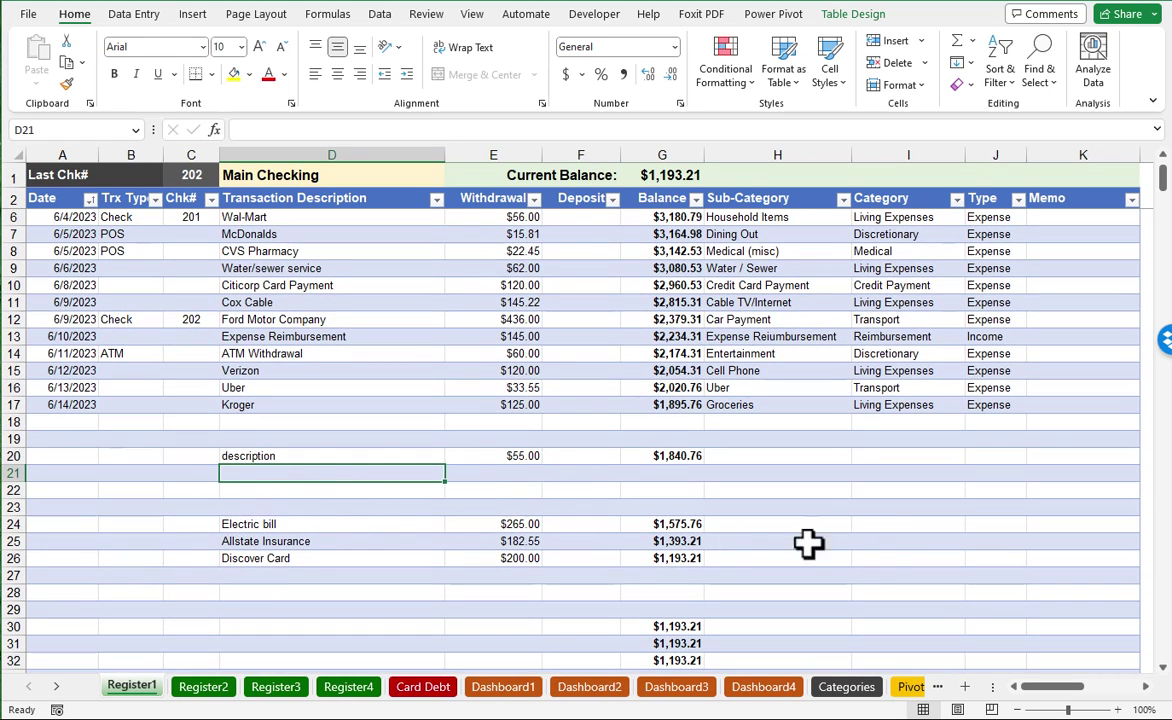
{"action": "left_click_drag", "start_coordinate": [280, 455], "coordinate": [513, 562]}
{"action": "key", "text": "Delete"}
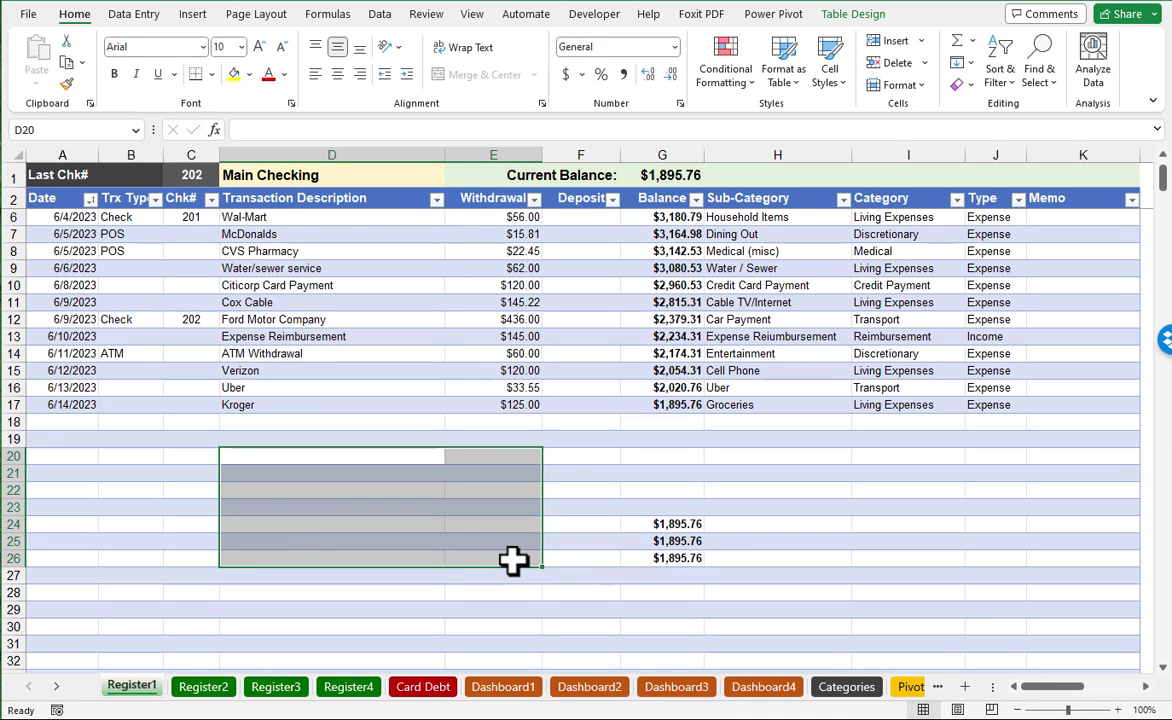
{"action": "left_click", "coordinate": [182, 524]}
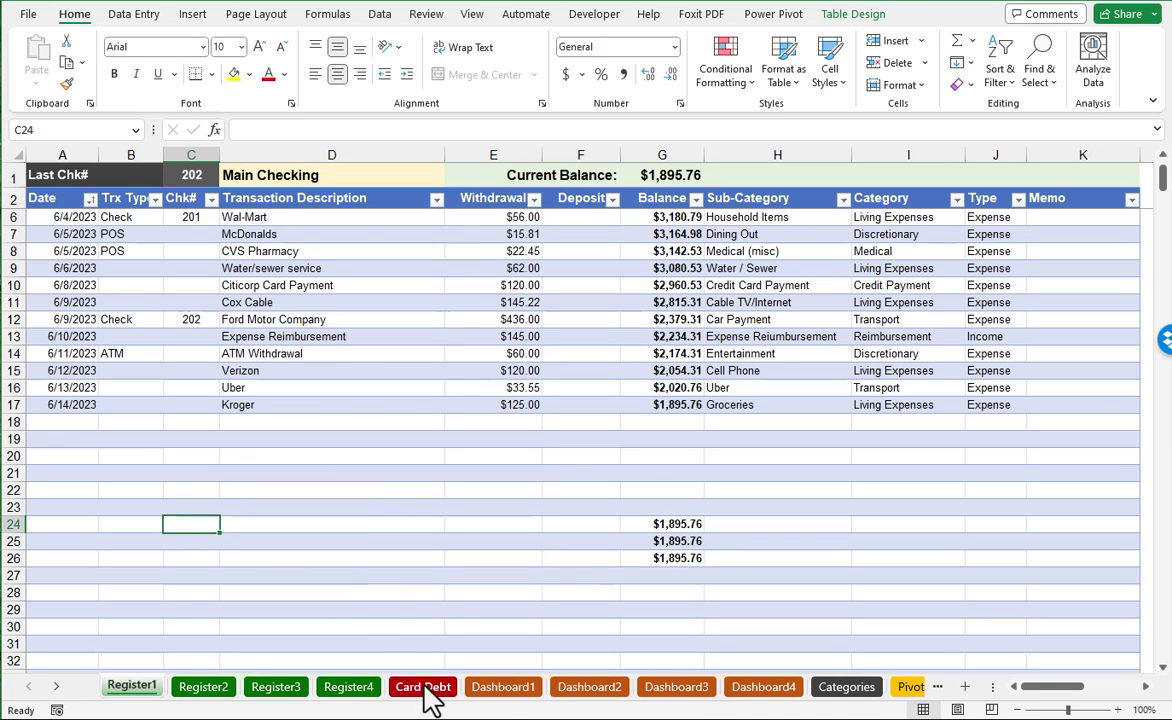
View the Dashboard1 and Pivot Tbl1 sheets, and refresh the data on Dashboard1
{"action": "left_click", "coordinate": [503, 688]}
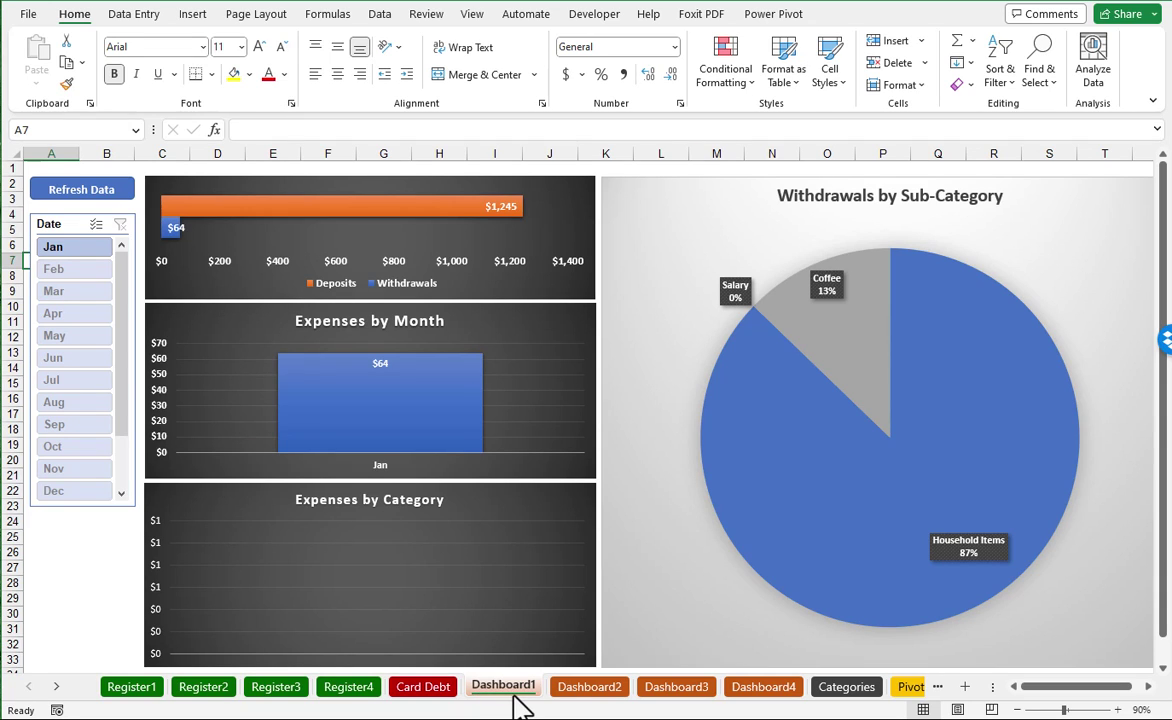
{"action": "left_click", "coordinate": [907, 690]}
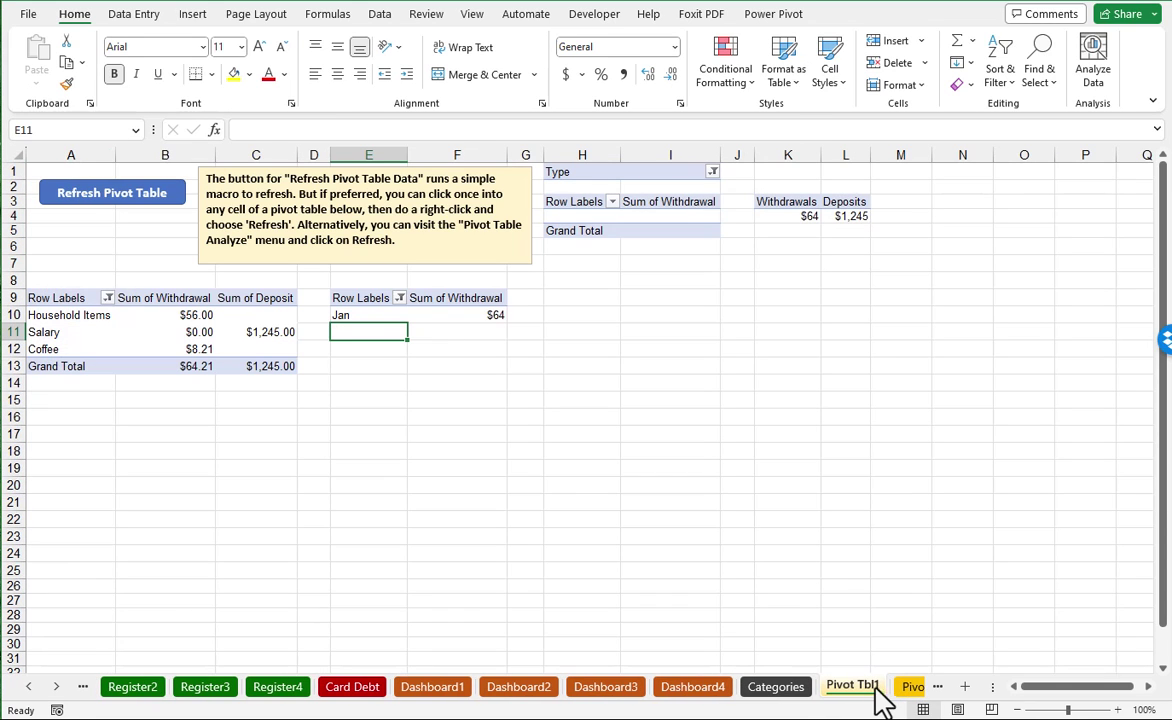
{"action": "left_click", "coordinate": [434, 687]}
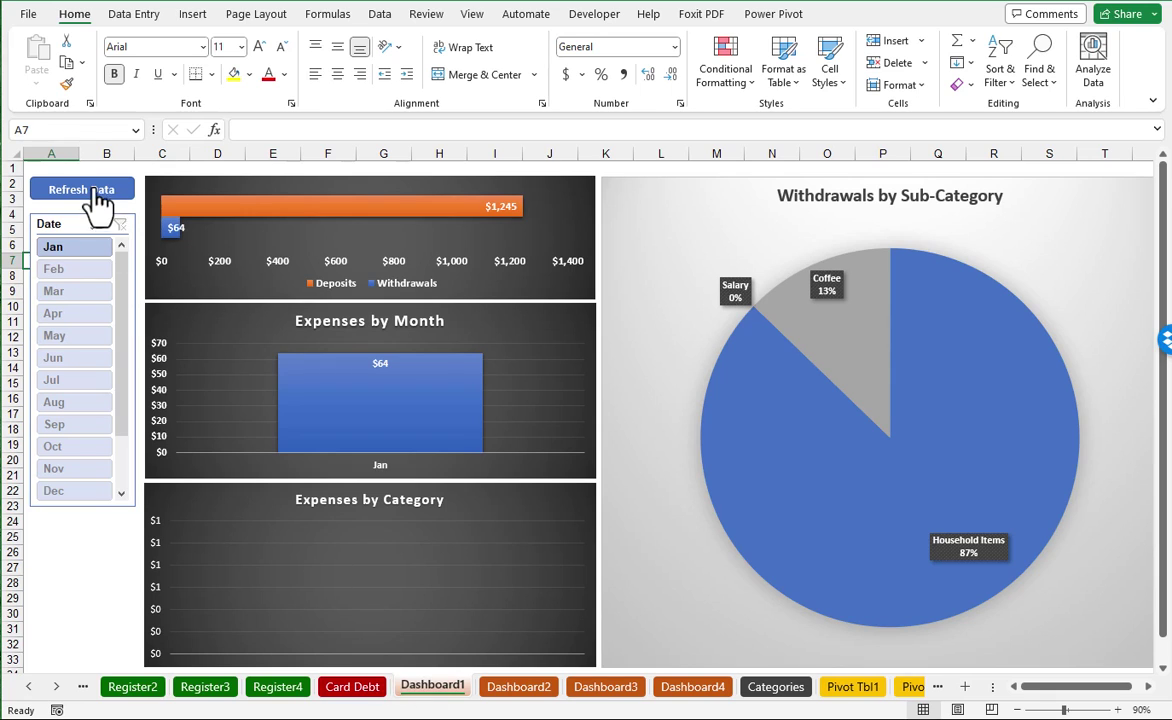
{"action": "left_click", "coordinate": [80, 190]}
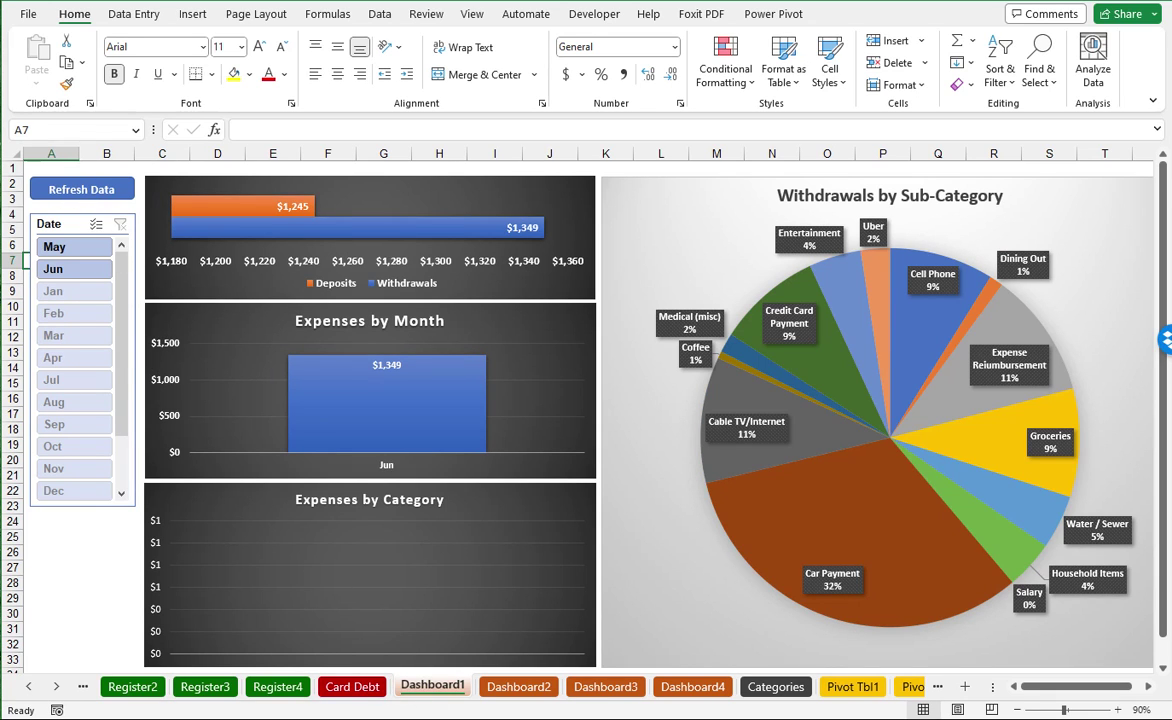
Filter the Dashboard1 charts by date to May and to Jun in turn, and clear the date filter
{"action": "mouse_move", "coordinate": [850, 376]}
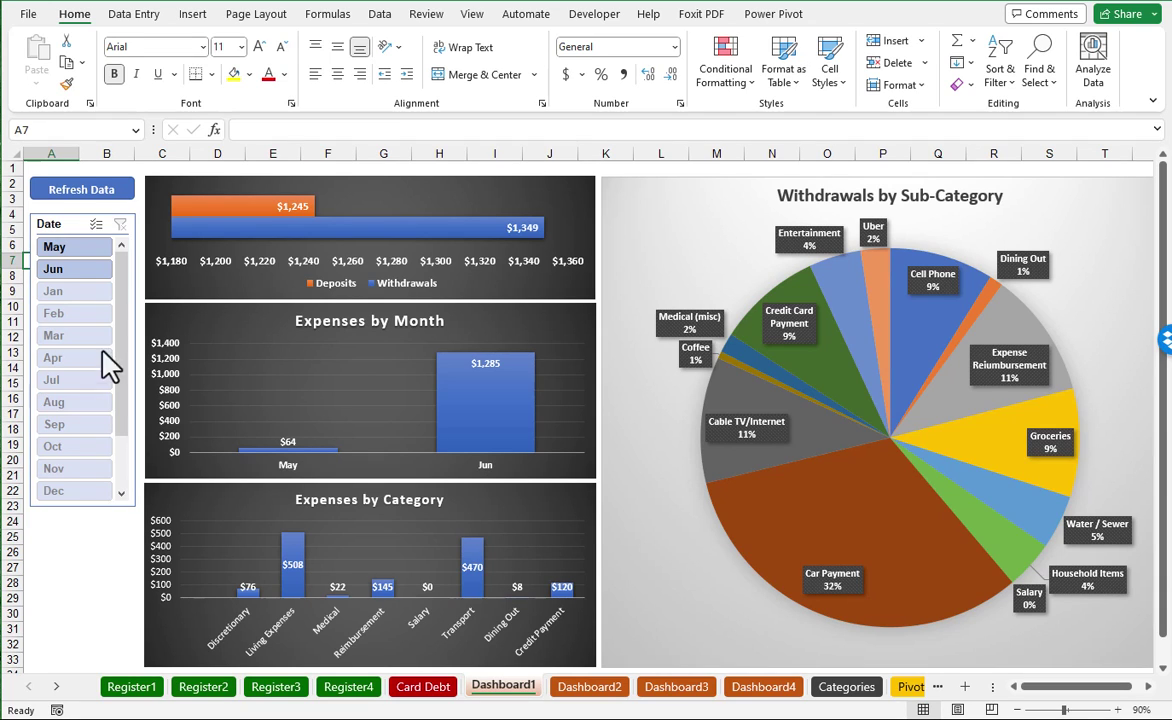
{"action": "left_click", "coordinate": [62, 249]}
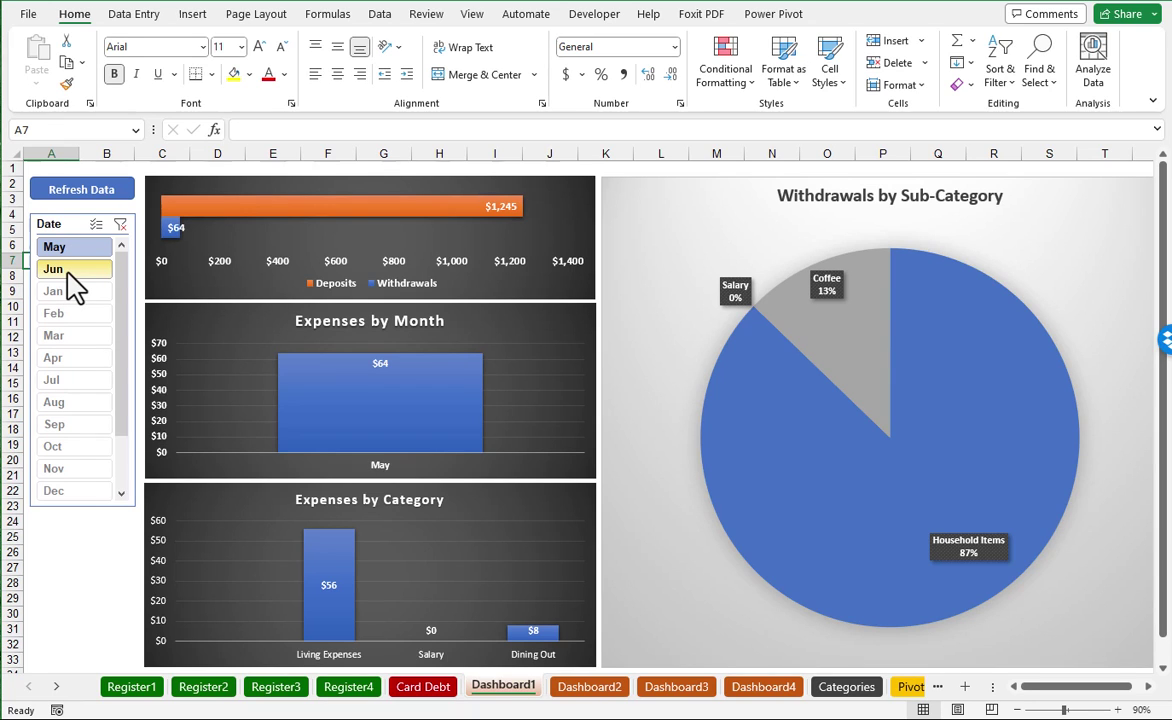
{"action": "left_click", "coordinate": [70, 271]}
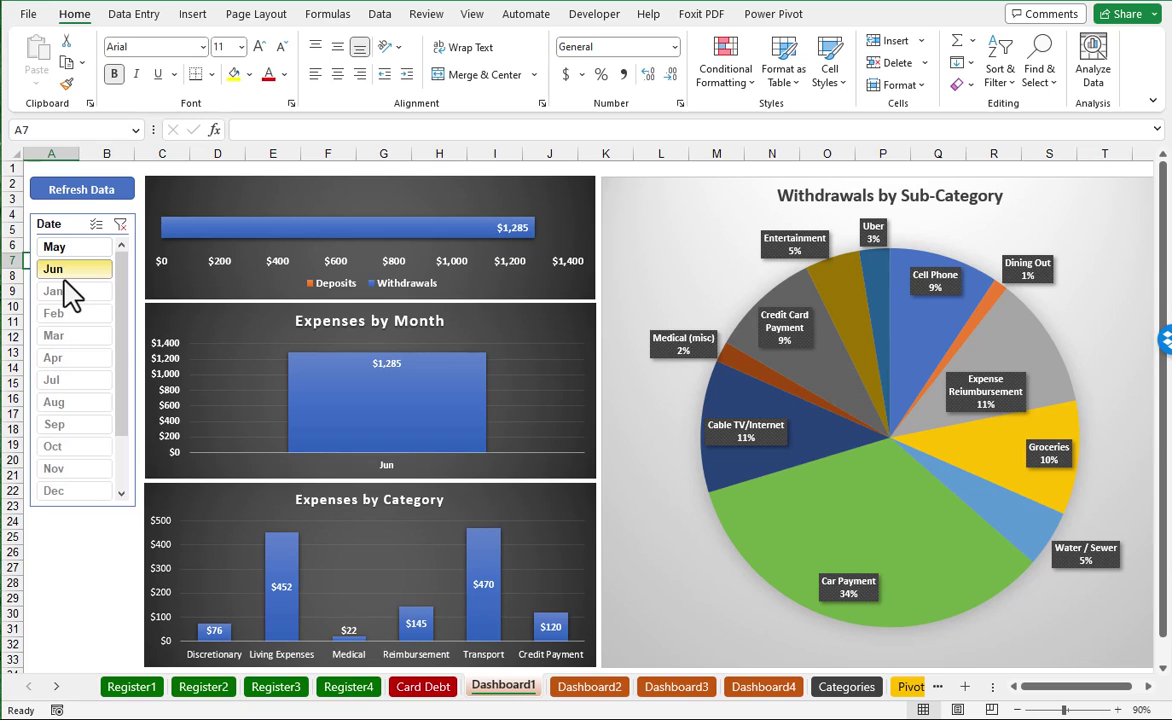
{"action": "left_click", "coordinate": [120, 226]}
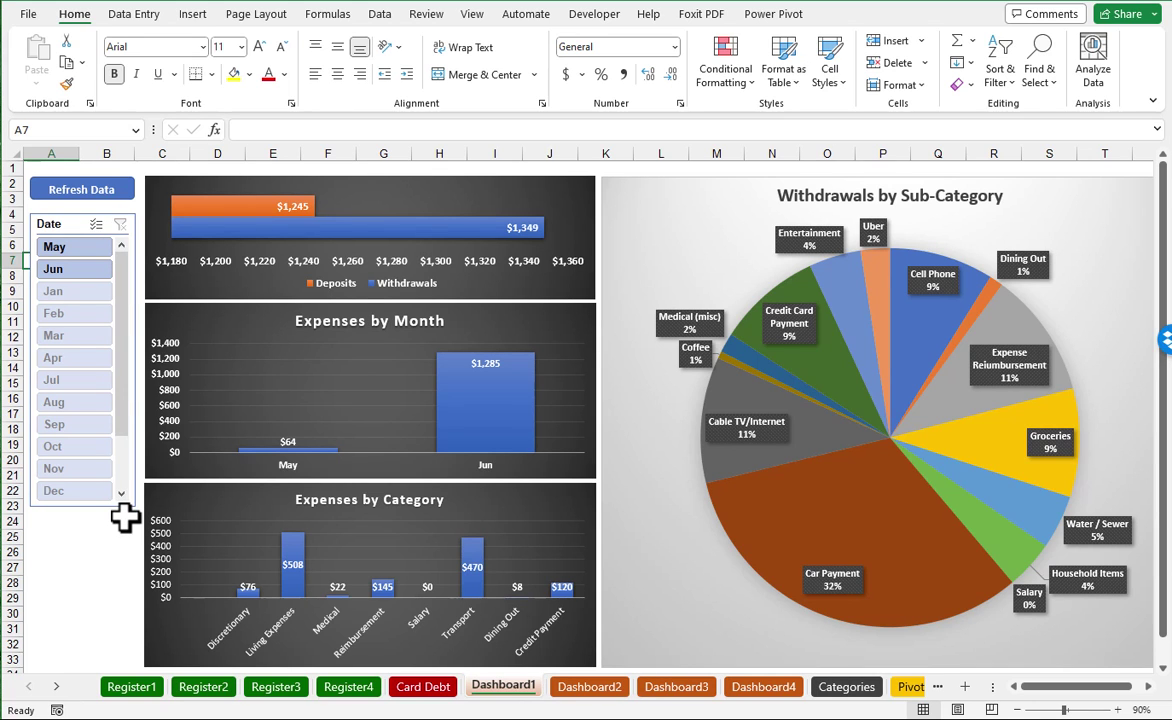
Examine the refresh control, date slicer and expense charts on the Dashboard2 sheet
{"action": "left_click", "coordinate": [589, 690]}
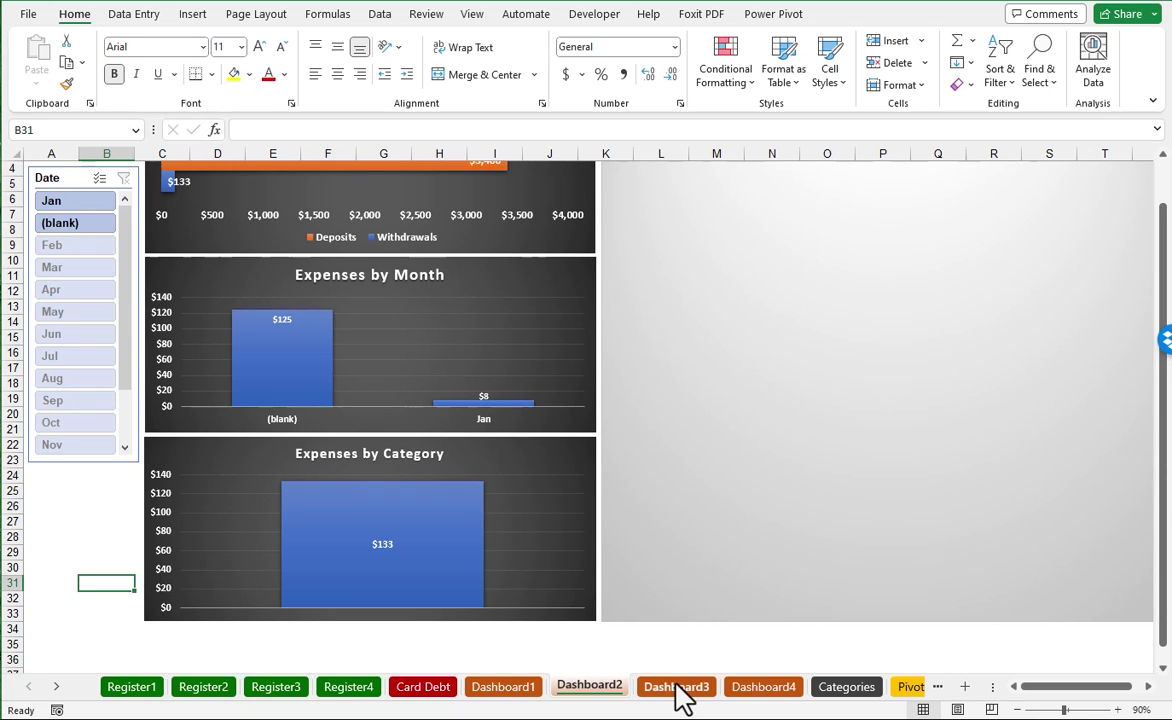
{"action": "scroll", "coordinate": [100, 480], "scroll_direction": "up", "scroll_amount": 1}
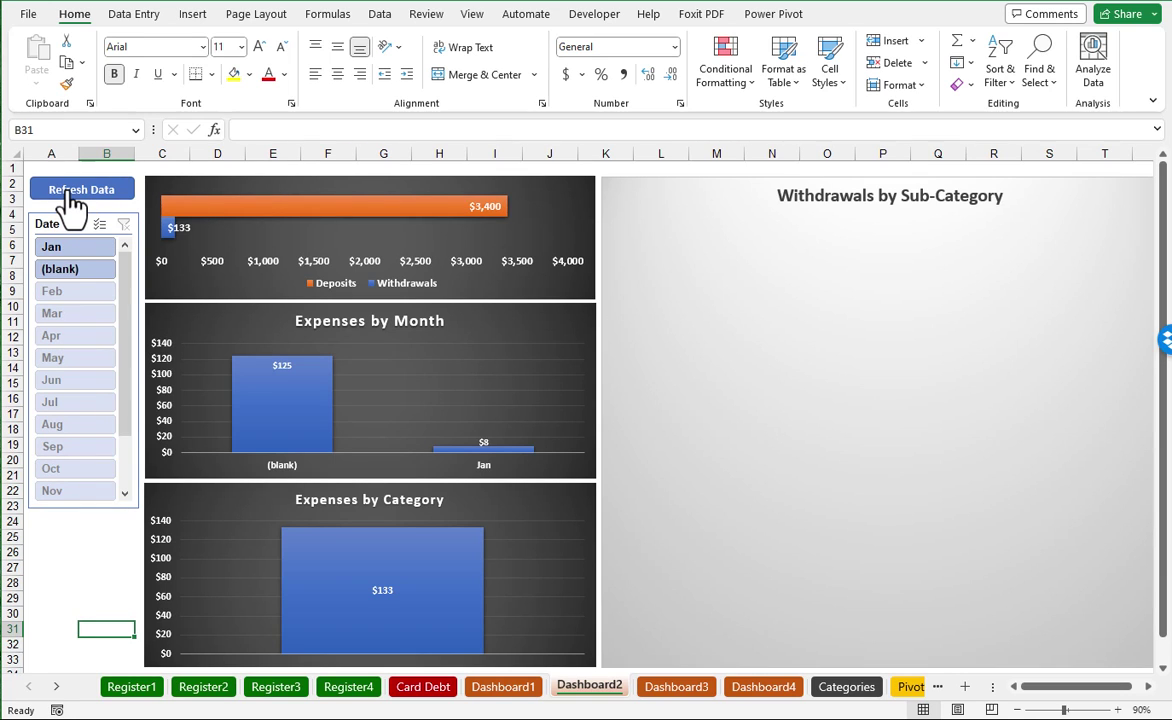
{"action": "mouse_move", "coordinate": [293, 566]}
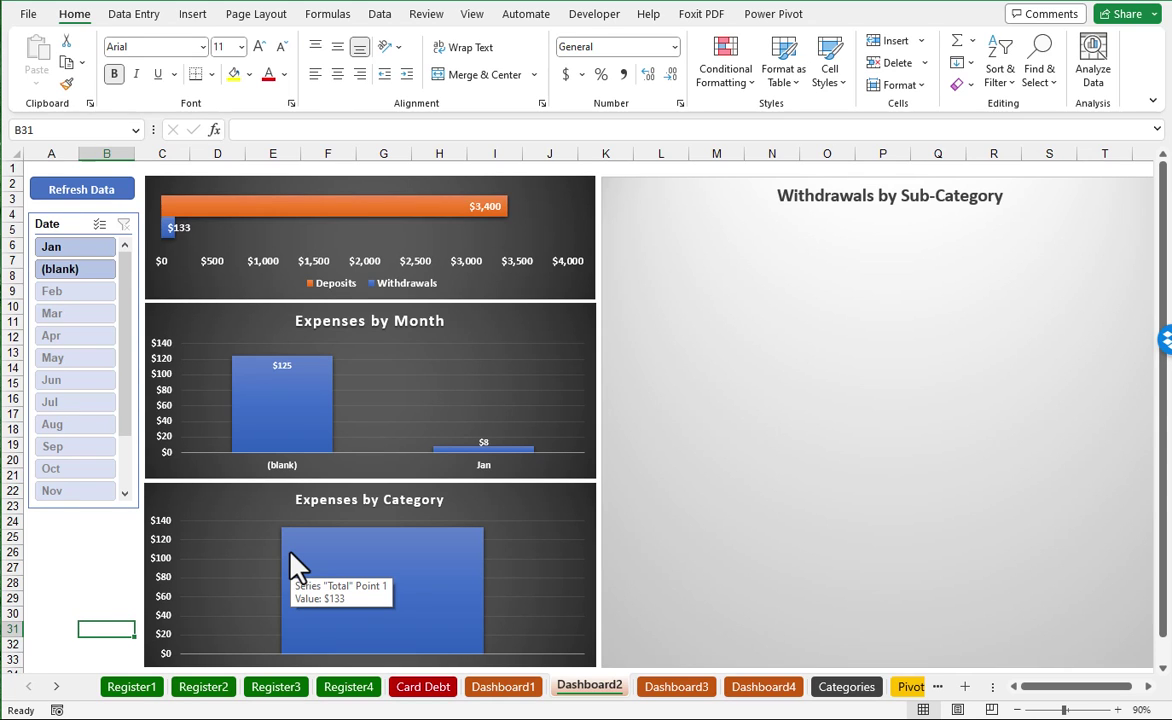
Look through the pivot tables on the Pivot Tbl1 and Pivot Tbl2 sheets
{"action": "left_click", "coordinate": [910, 687]}
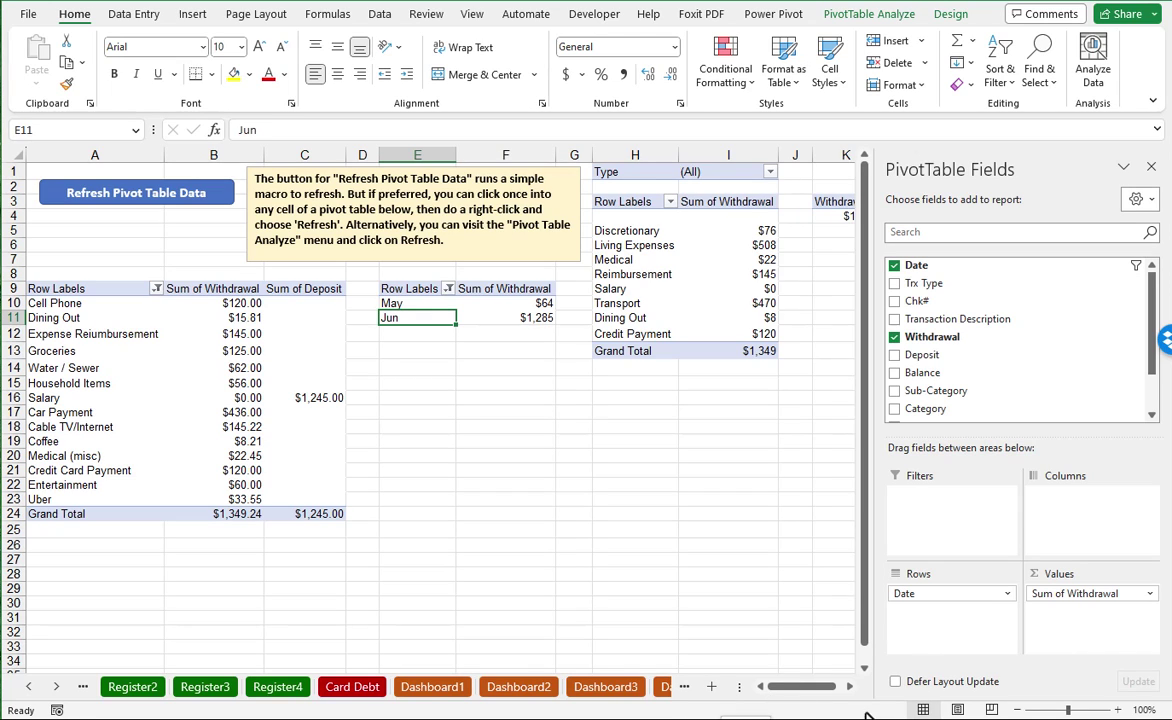
{"action": "left_click_drag", "start_coordinate": [747, 694], "coordinate": [1003, 694]}
{"action": "left_click", "coordinate": [852, 687]}
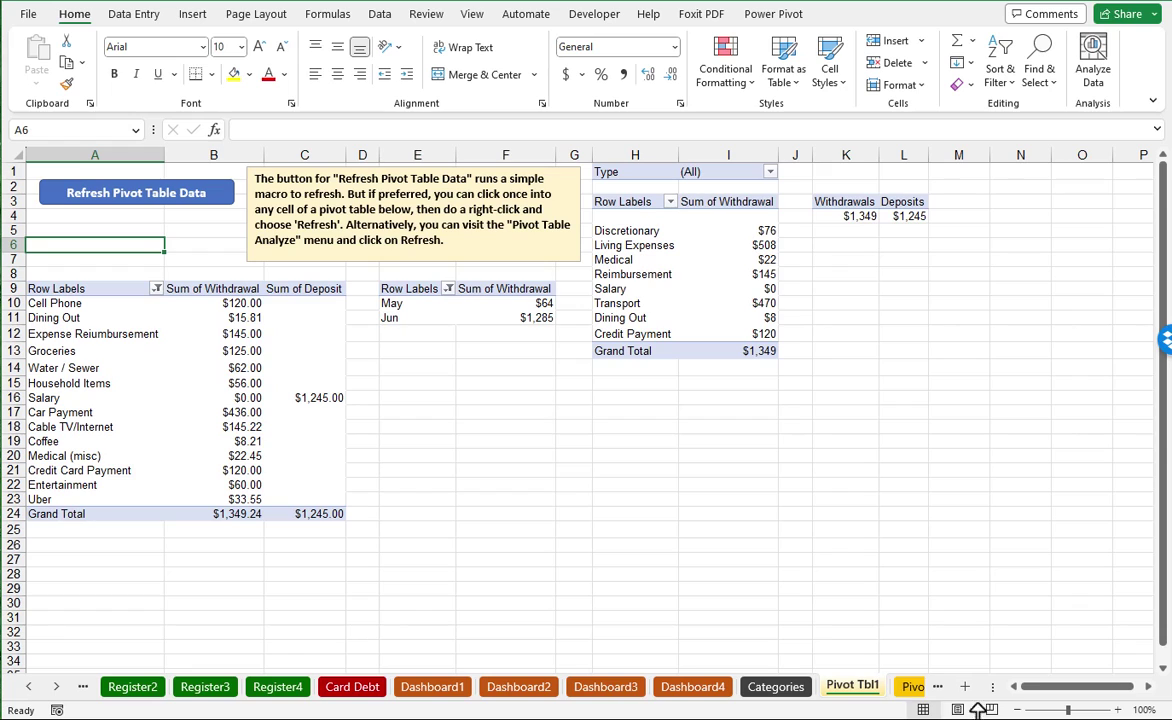
{"action": "left_click", "coordinate": [908, 688]}
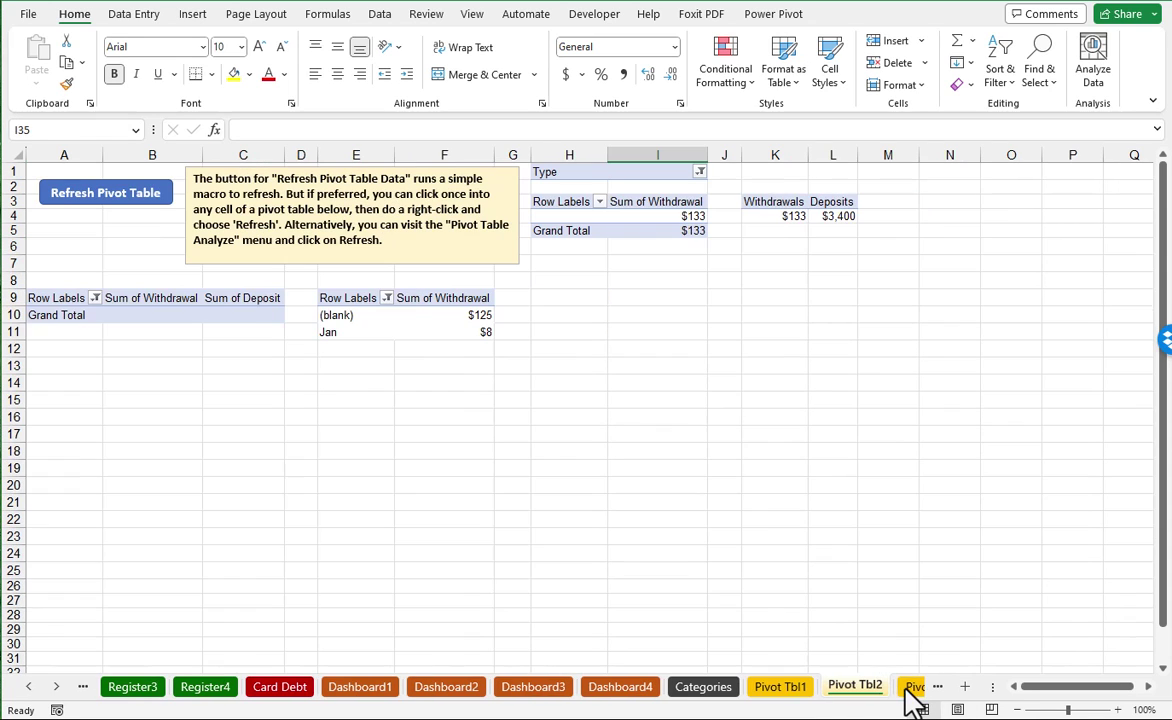
Refresh the sub-category pivot table on the Pivot Tbl1 sheet with the PivotTable Refresh command
{"action": "left_click", "coordinate": [789, 702]}
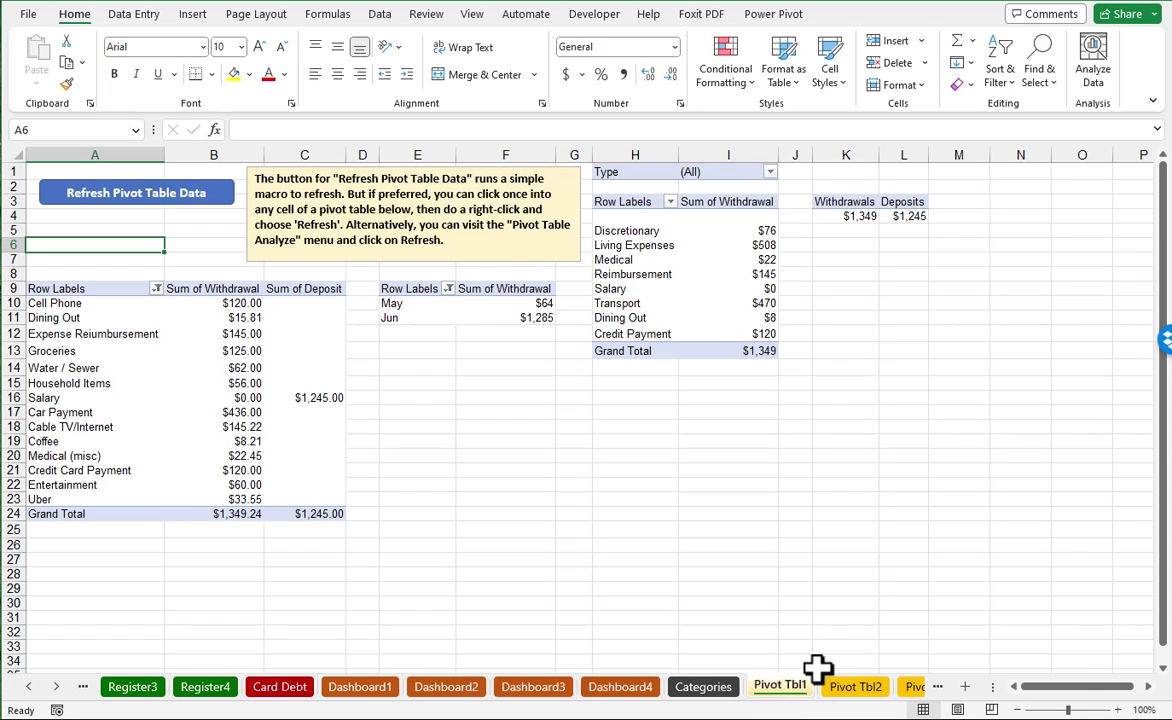
{"action": "left_click", "coordinate": [63, 351]}
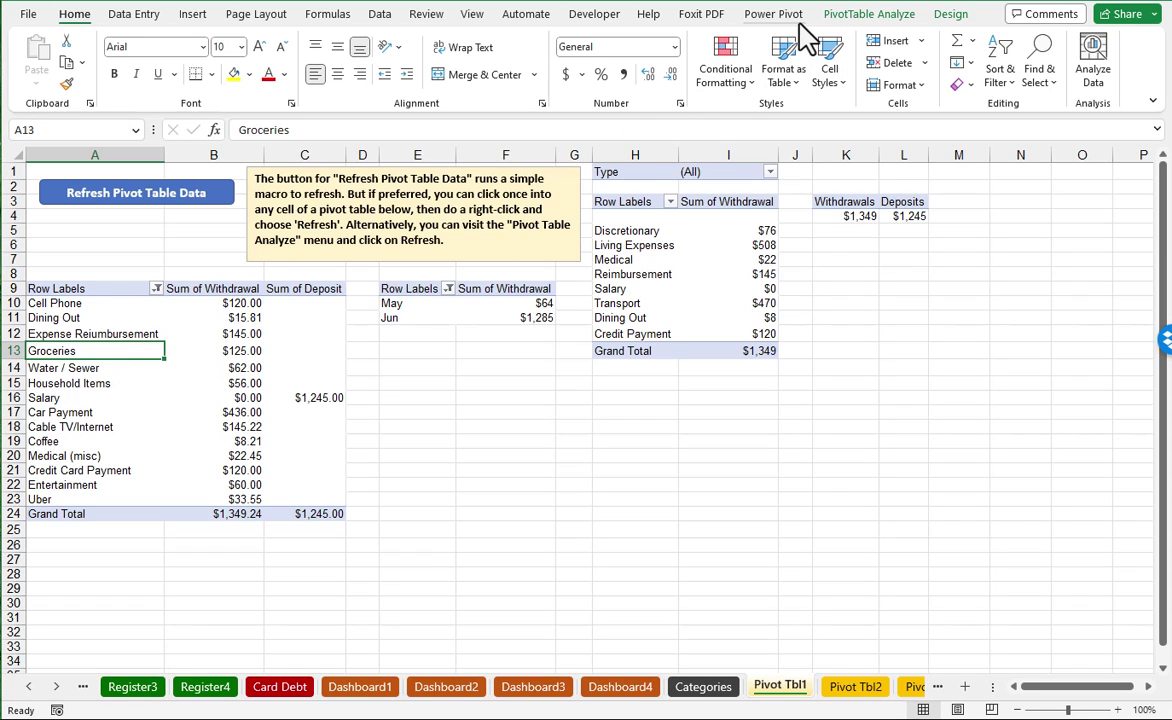
{"action": "left_click", "coordinate": [855, 14]}
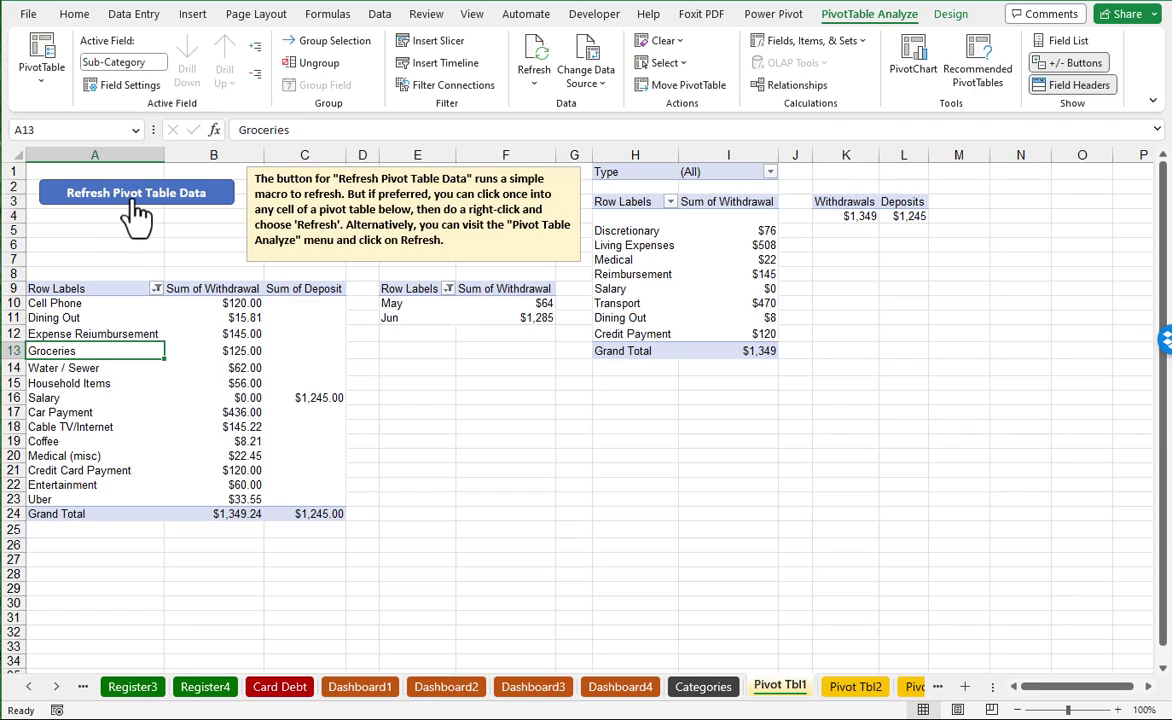
{"action": "left_click", "coordinate": [537, 62]}
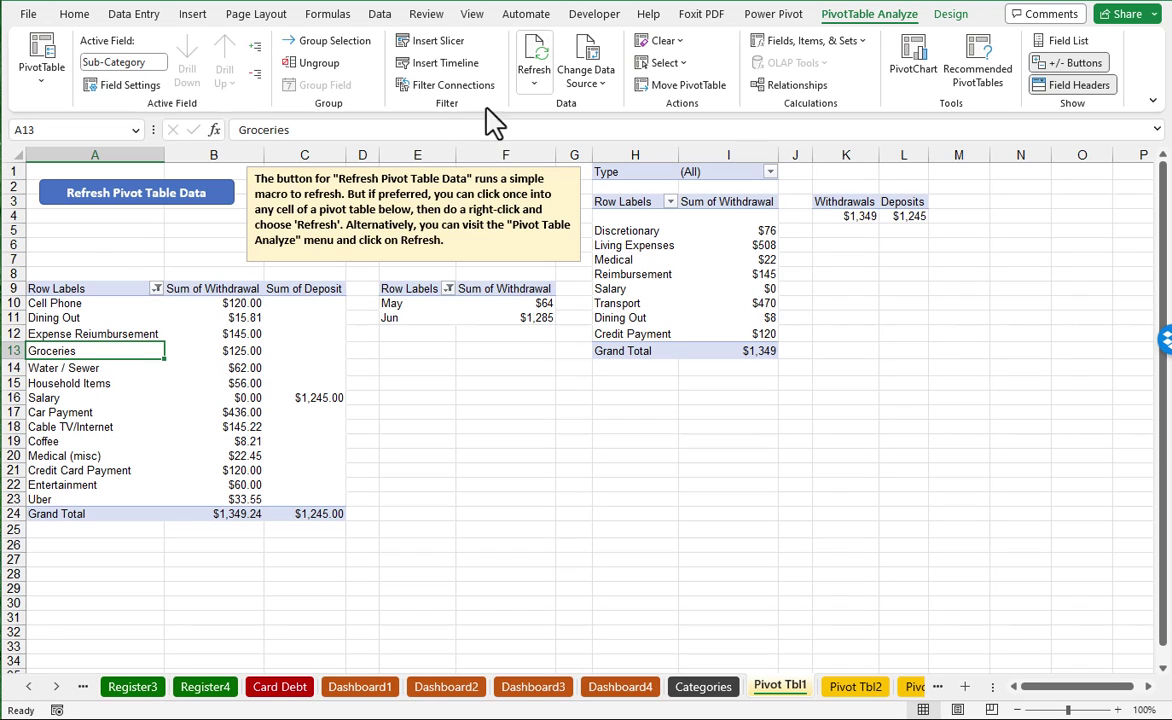
{"action": "left_click", "coordinate": [120, 248]}
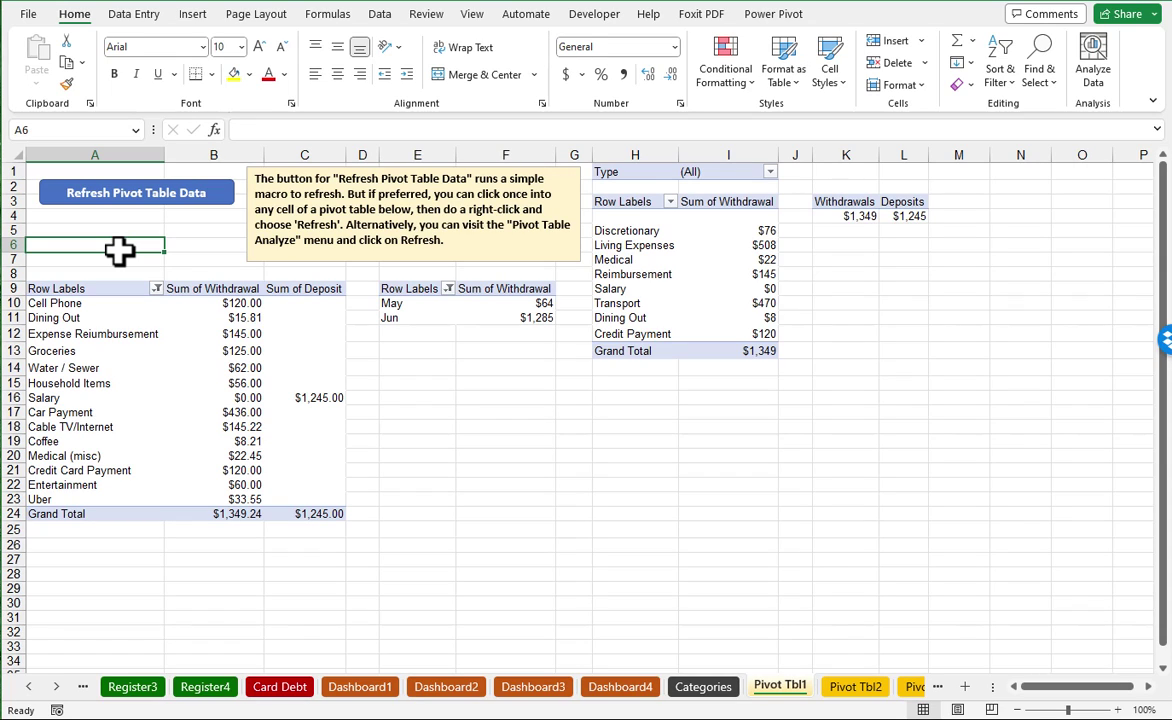
Go back through the workbook's sheets to the Register1 sheet
{"action": "key", "text": "ctrl+Page_Up"}
{"action": "key", "text": "ctrl+Page_Up"}
{"action": "key", "text": "ctrl+Page_Up"}
{"action": "key", "text": "ctrl+Page_Up"}
{"action": "key", "text": "ctrl+Page_Up"}
{"action": "key", "text": "ctrl+Page_Up"}
{"action": "key", "text": "ctrl+Page_Up"}
{"action": "key", "text": "ctrl+Page_Up"}
{"action": "key", "text": "ctrl+Page_Up"}
{"action": "key", "text": "ctrl+Page_Up"}
{"action": "key", "text": "ctrl+Page_Up"}
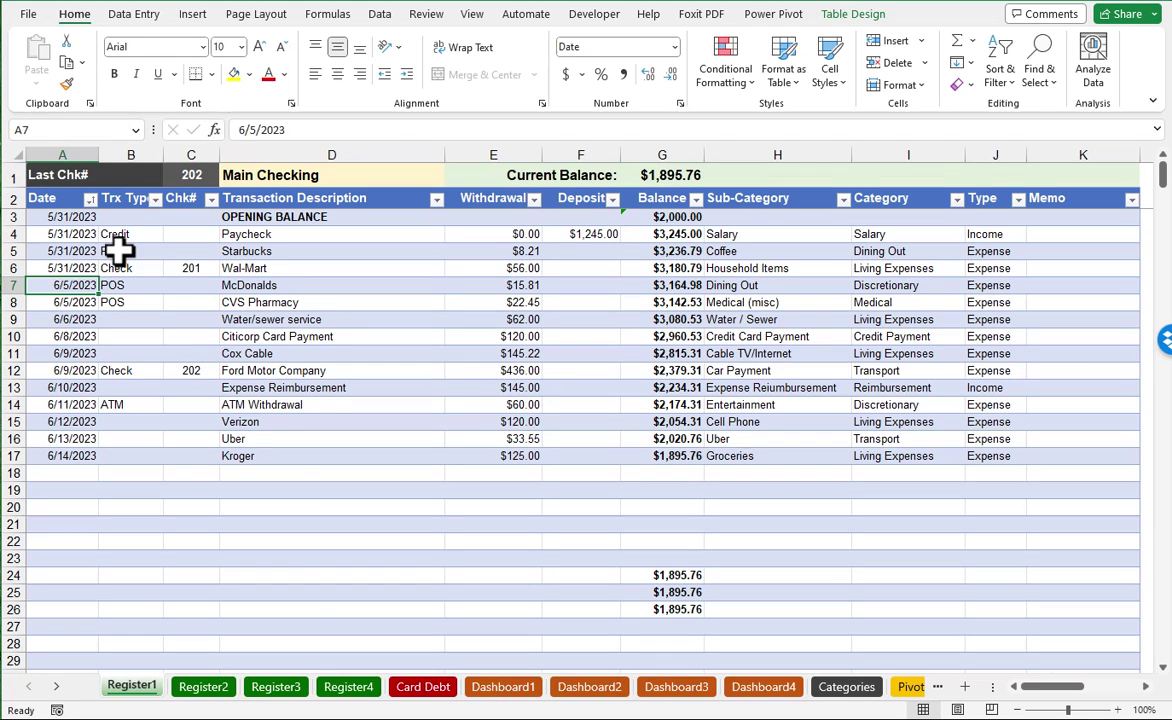
On the Card Debt sheet, rename the Card 3 entry to Chase Bank
{"action": "left_click", "coordinate": [421, 688]}
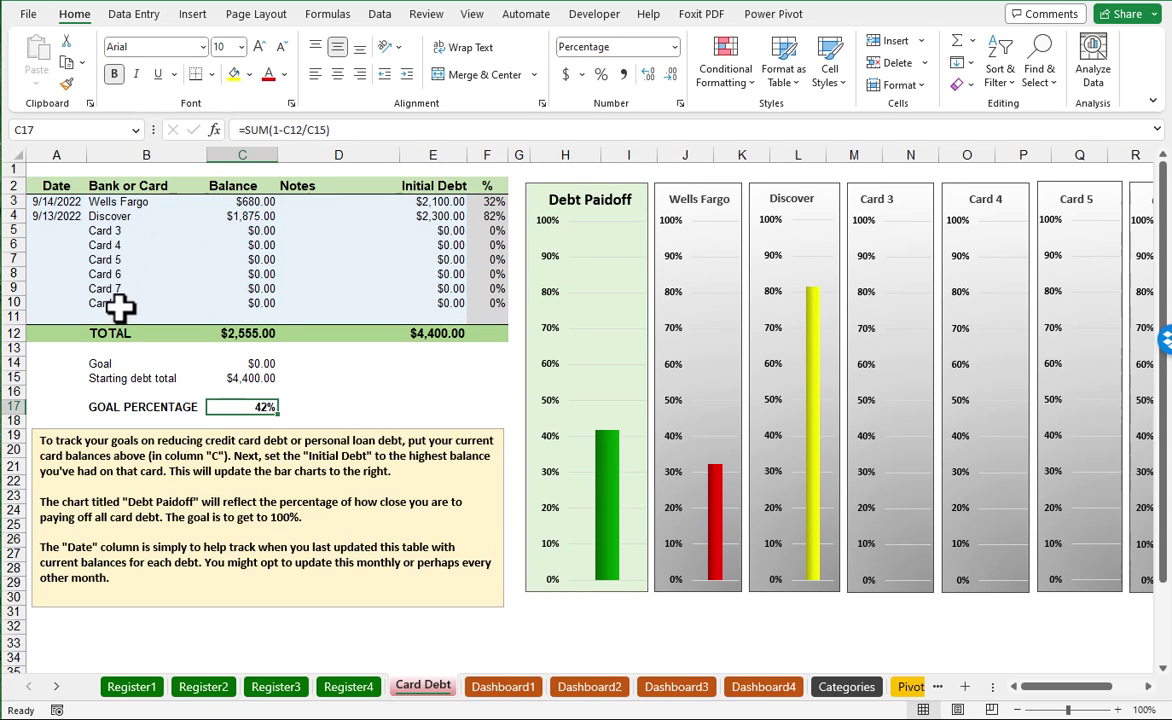
{"action": "left_click", "coordinate": [123, 231]}
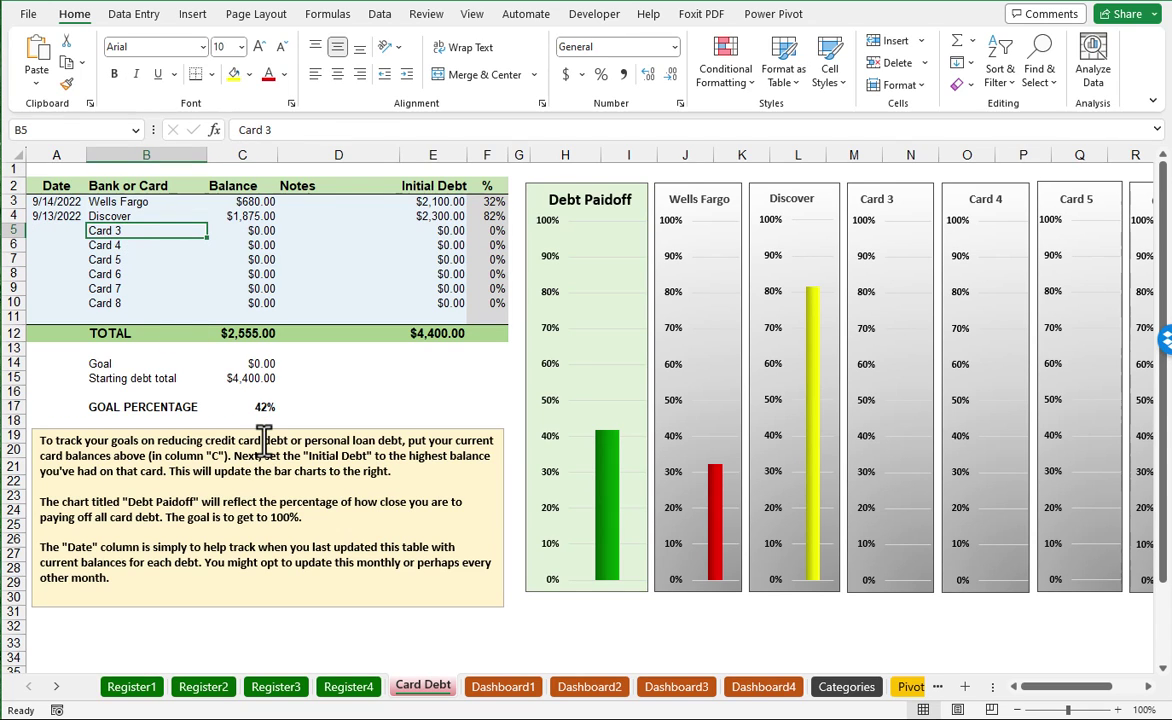
{"action": "type", "text": "Chase Bank"}
{"action": "key", "text": "Up"}
{"action": "key", "text": "Down"}
{"action": "key", "text": "Right"}
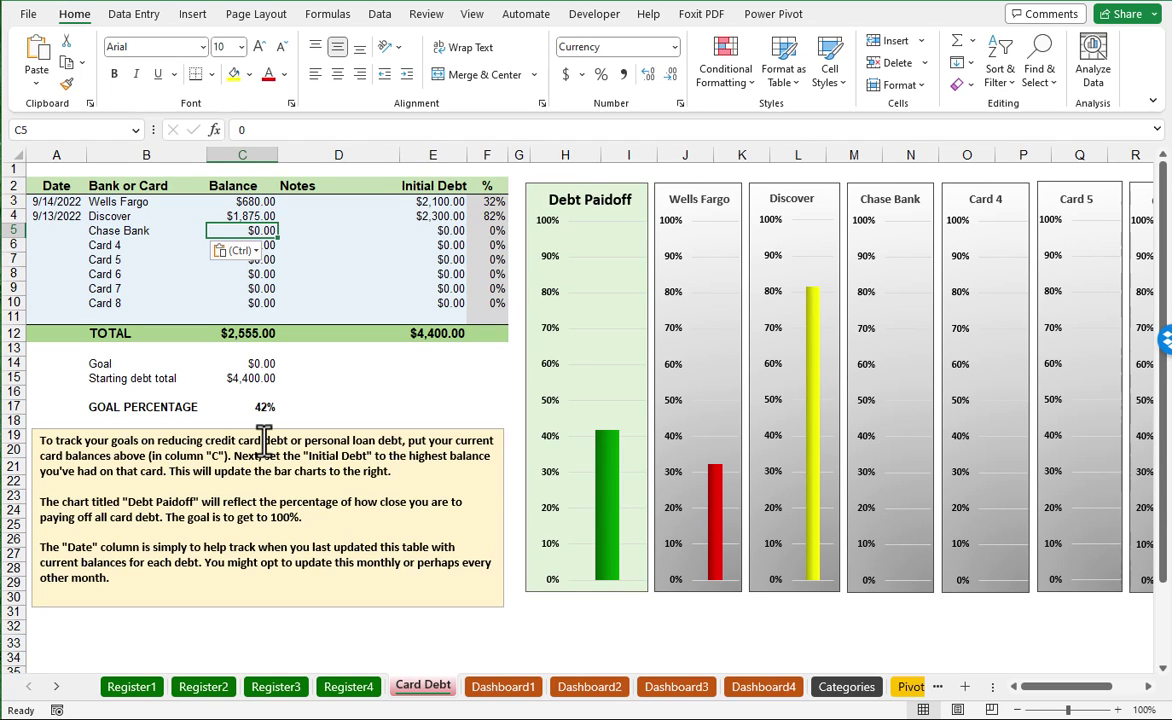
Enter a balance of 2245 and an initial debt of 2500 for Chase Bank
{"action": "type", "text": "2245"}
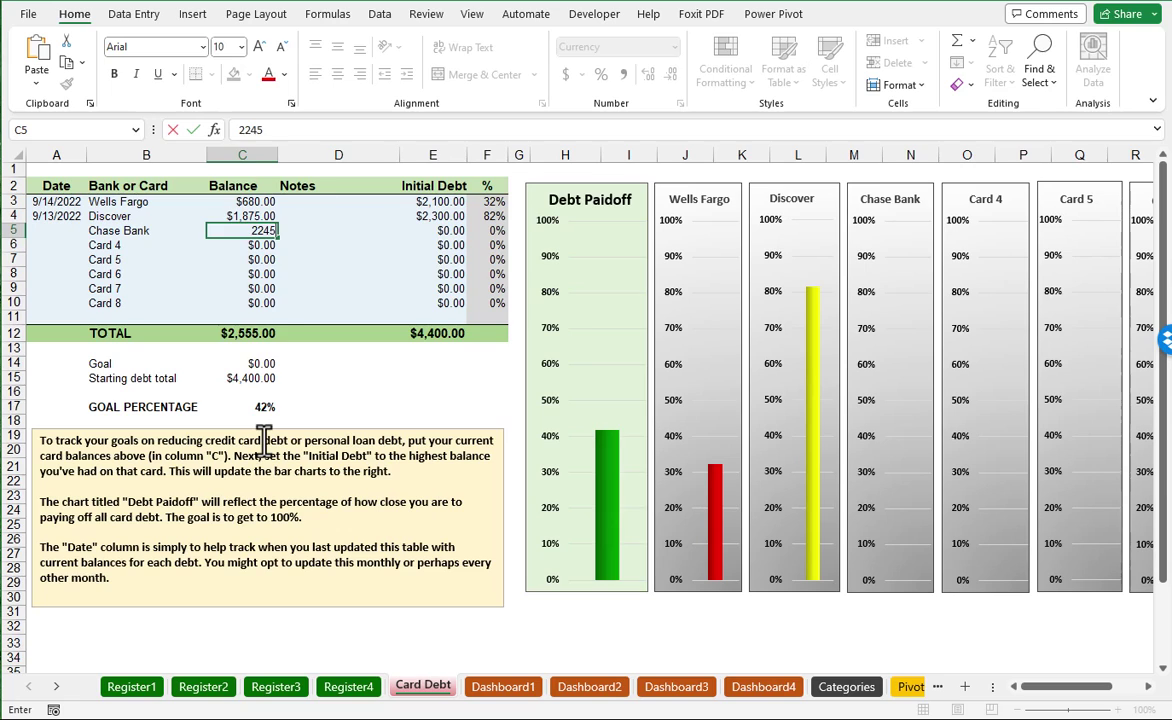
{"action": "key", "text": "Tab"}
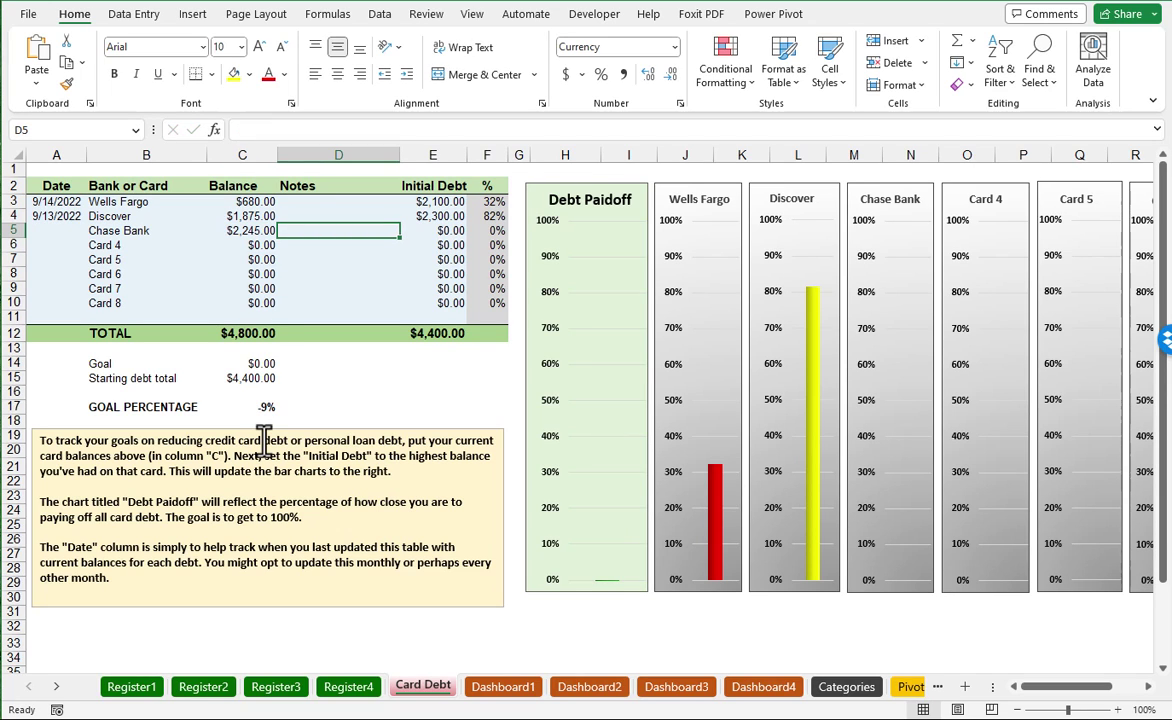
{"action": "key", "text": "Tab"}
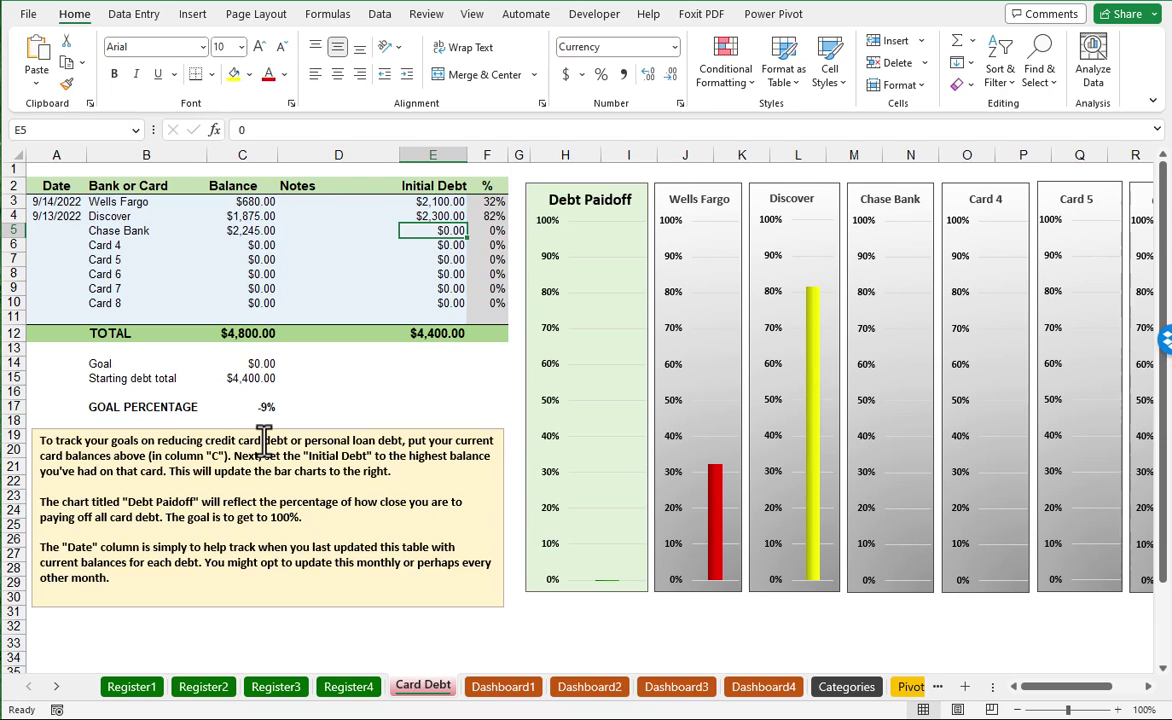
{"action": "type", "text": "2500"}
{"action": "key", "text": "Return"}
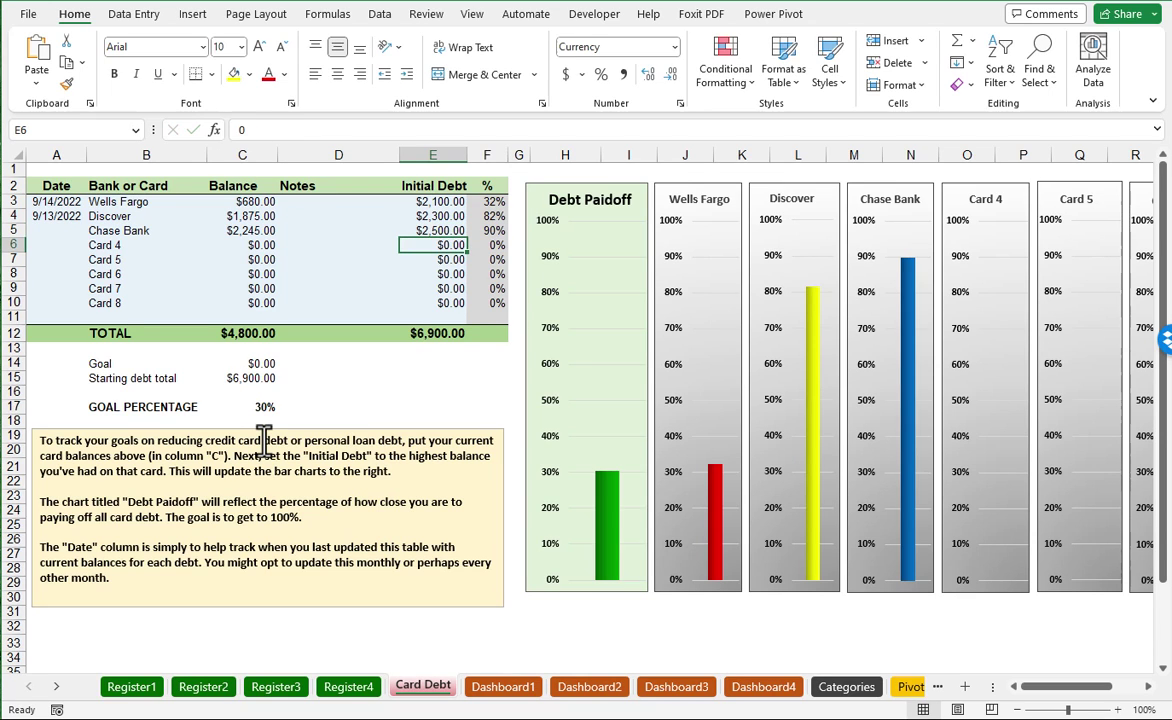
{"action": "key", "text": "Up"}
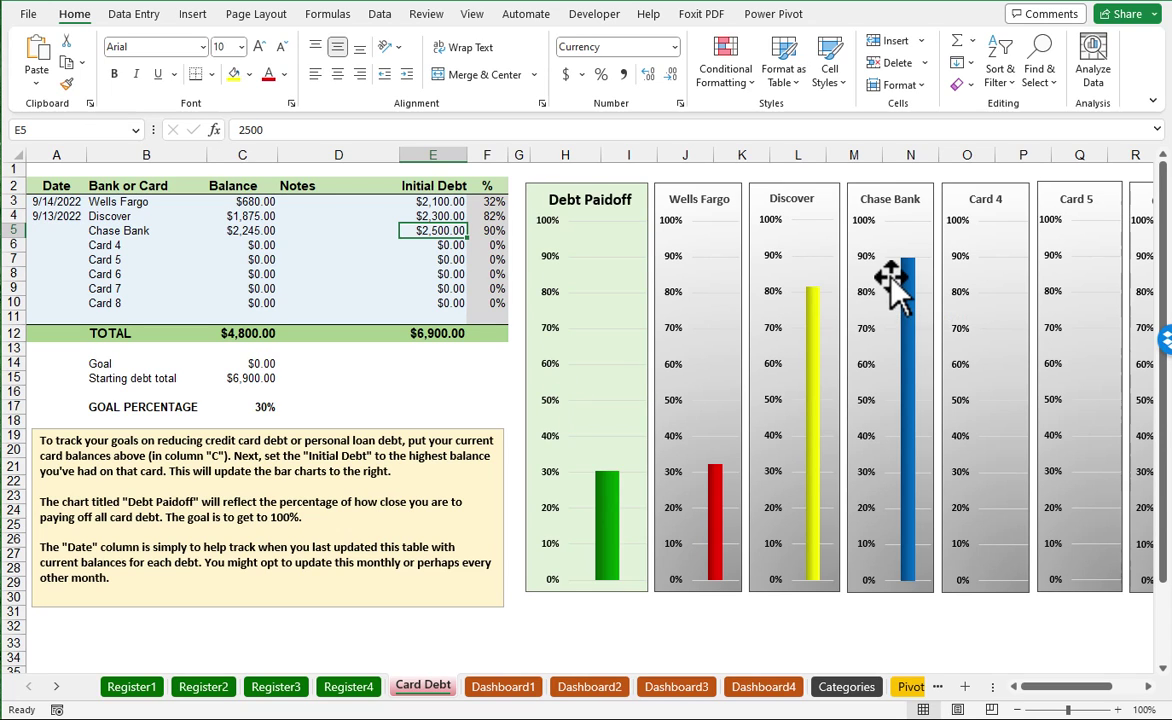
Enter 6/15 of the current year as the date for the Chase Bank debt
{"action": "left_click", "coordinate": [50, 230]}
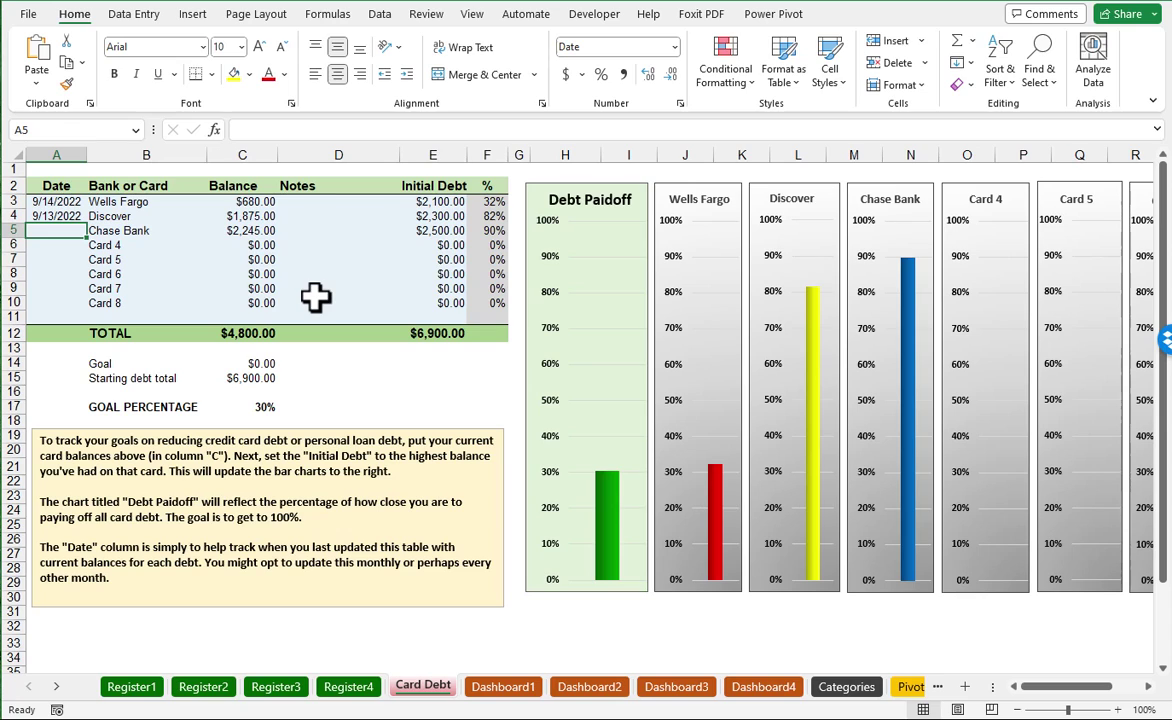
{"action": "type", "text": "6"}
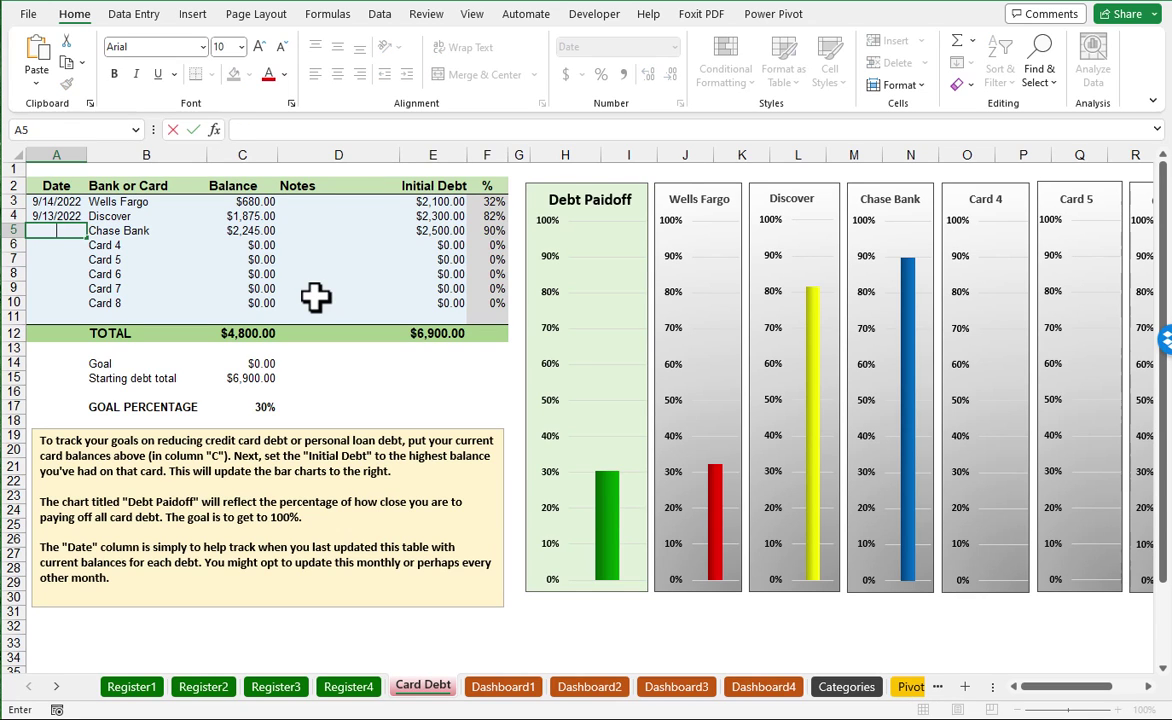
{"action": "type", "text": "/15"}
{"action": "key", "text": "Return"}
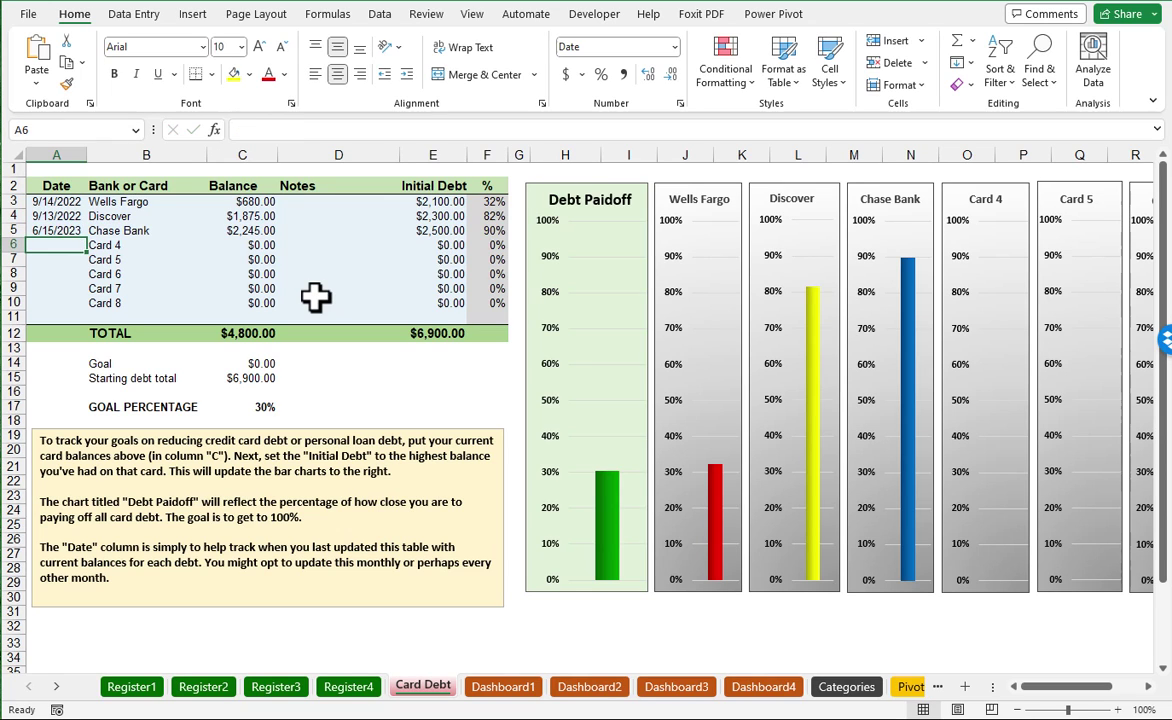
Update the Chase Bank balance to 1900 and check its bar in the Chase Bank chart
{"action": "key", "text": "Up"}
{"action": "key", "text": "Right"}
{"action": "key", "text": "Right"}
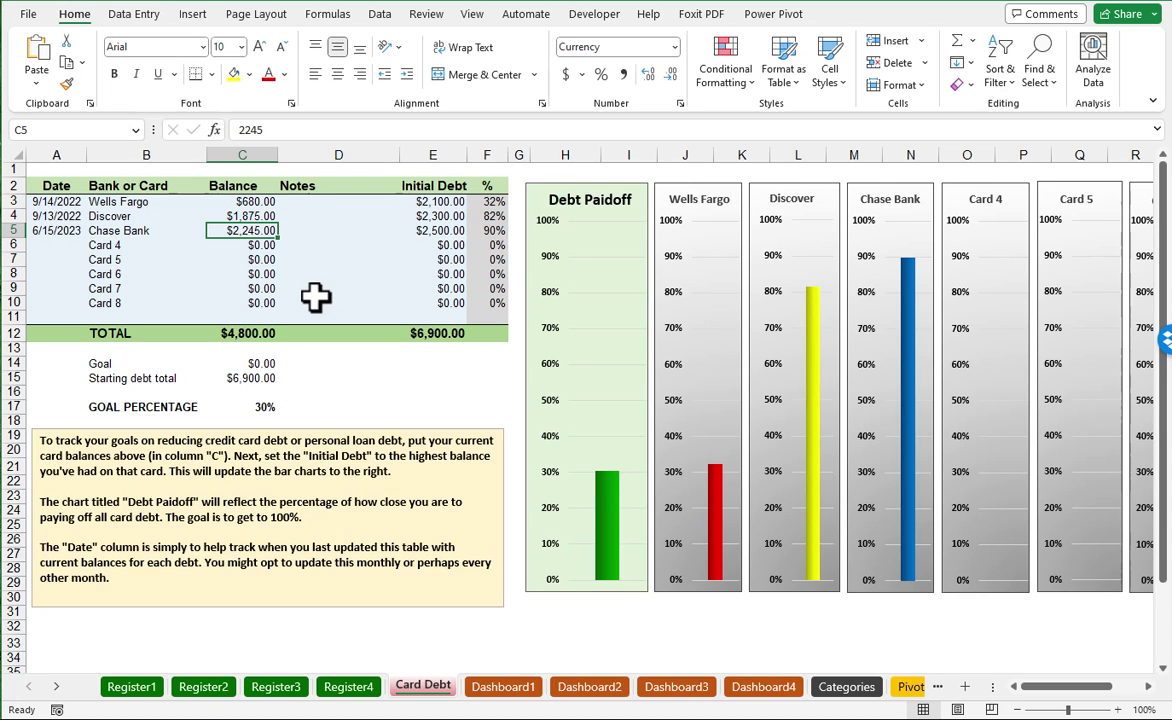
{"action": "type", "text": "1900"}
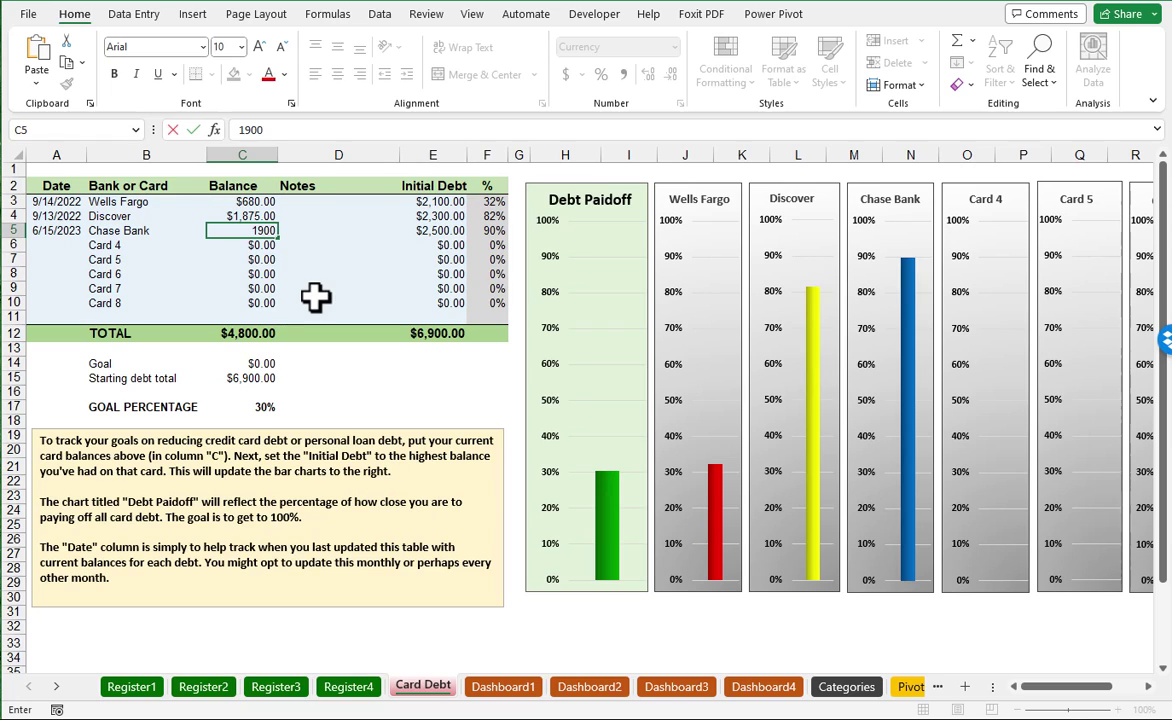
{"action": "key", "text": "Return"}
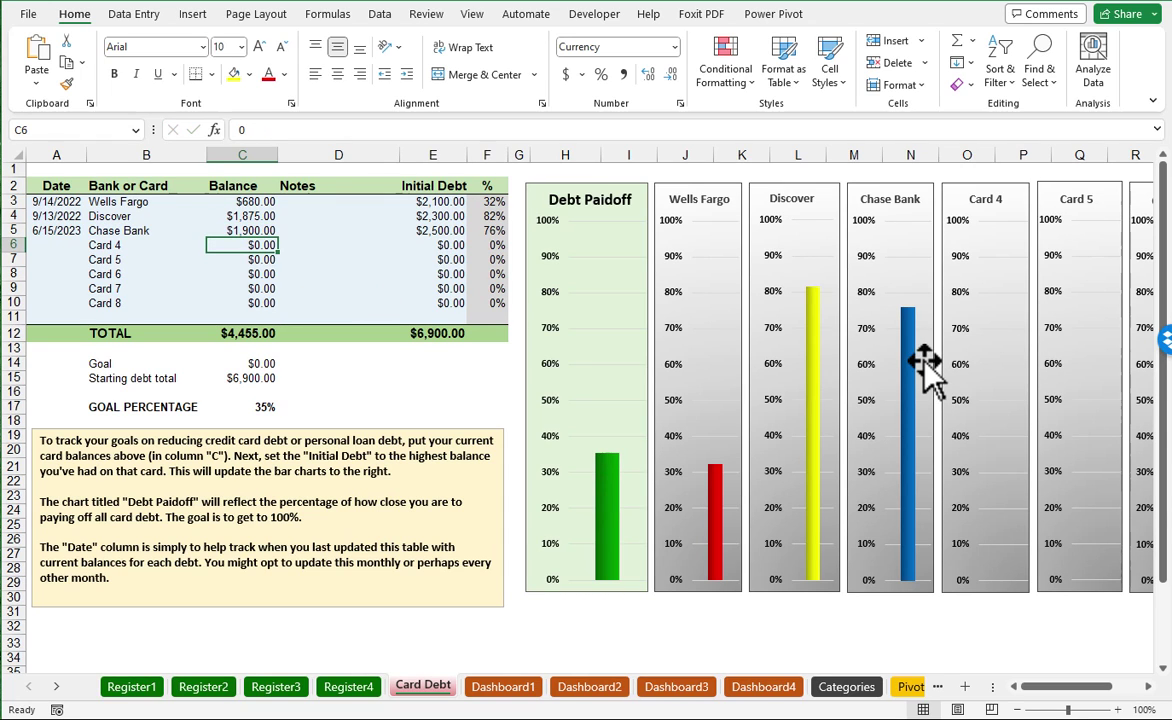
{"action": "mouse_move", "coordinate": [915, 355]}
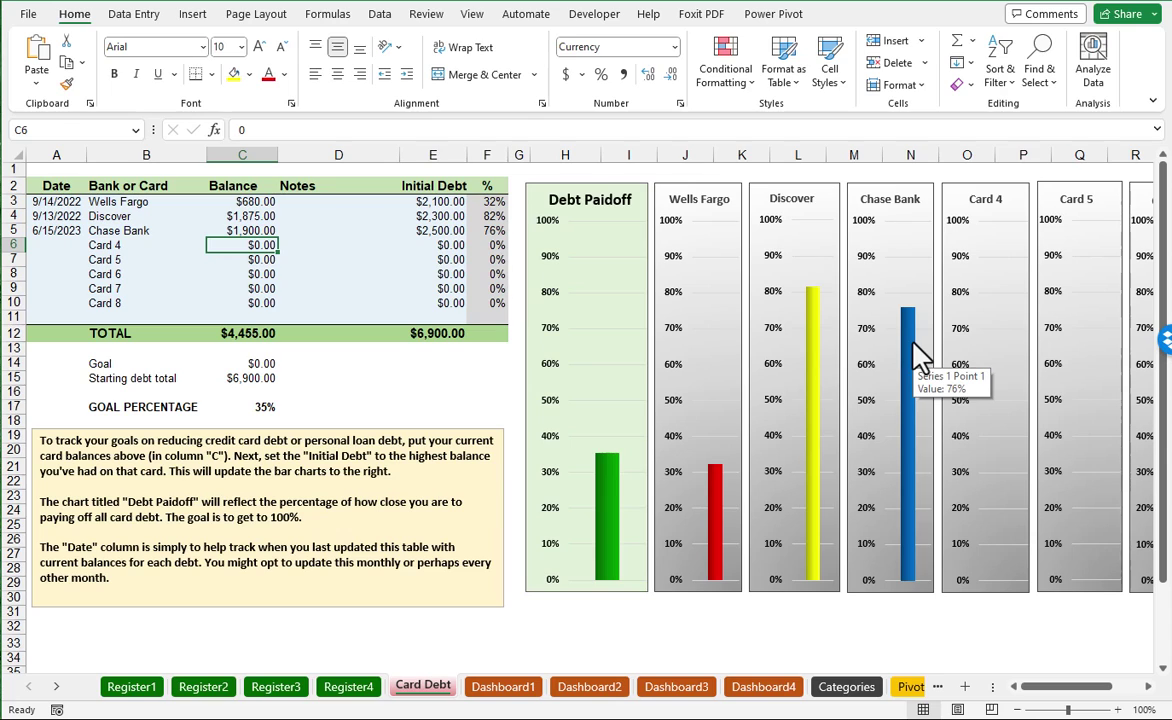